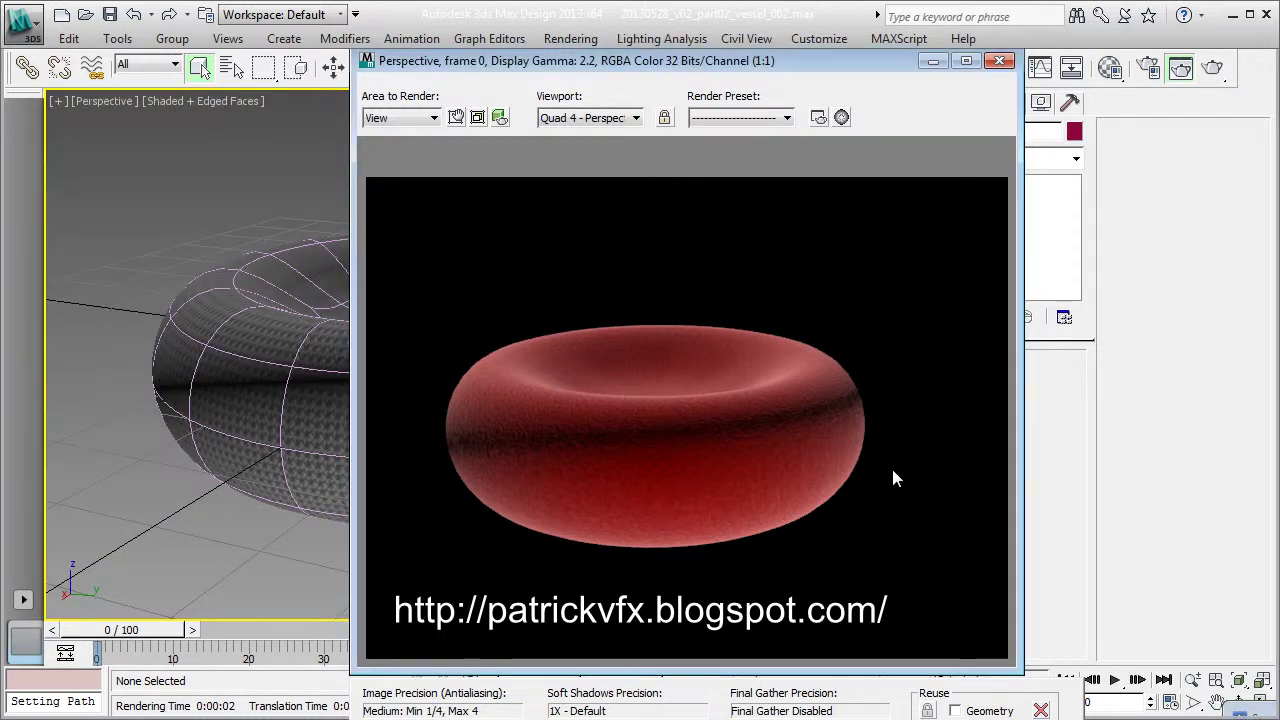
Close the render preview and rename the sphere as bloodCellOriginal.
key(Escape)
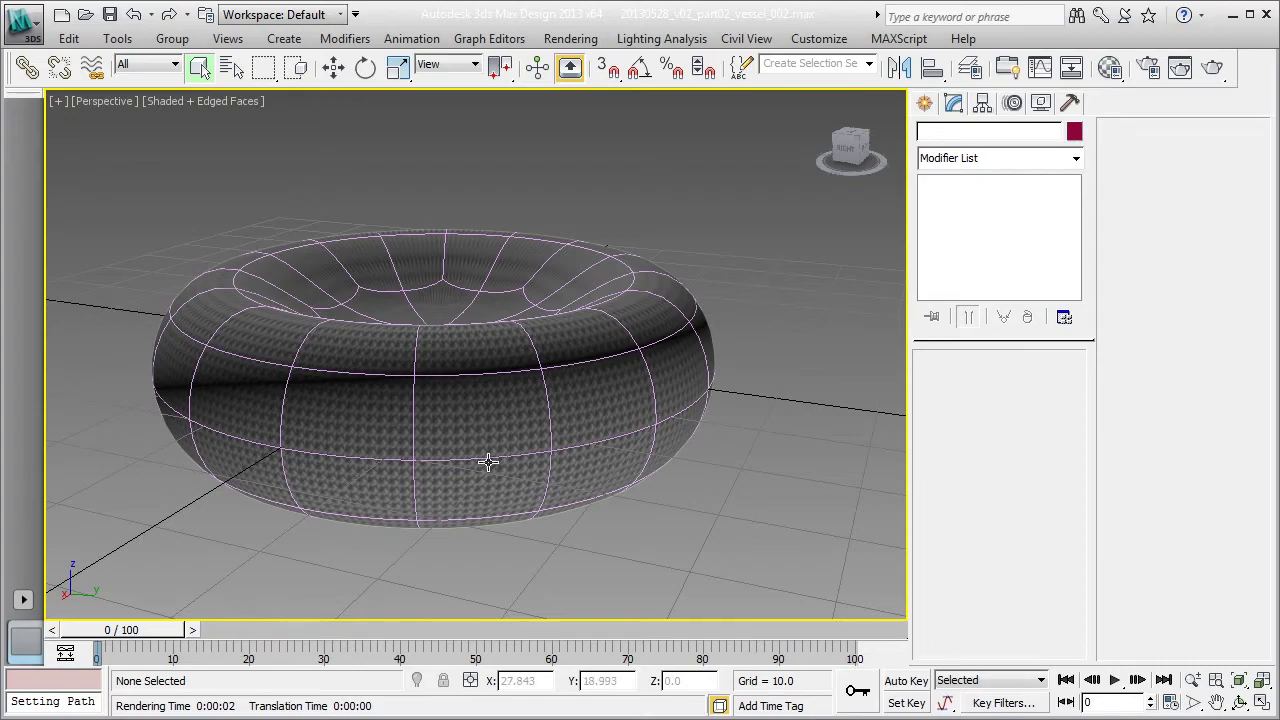
click(930, 106)
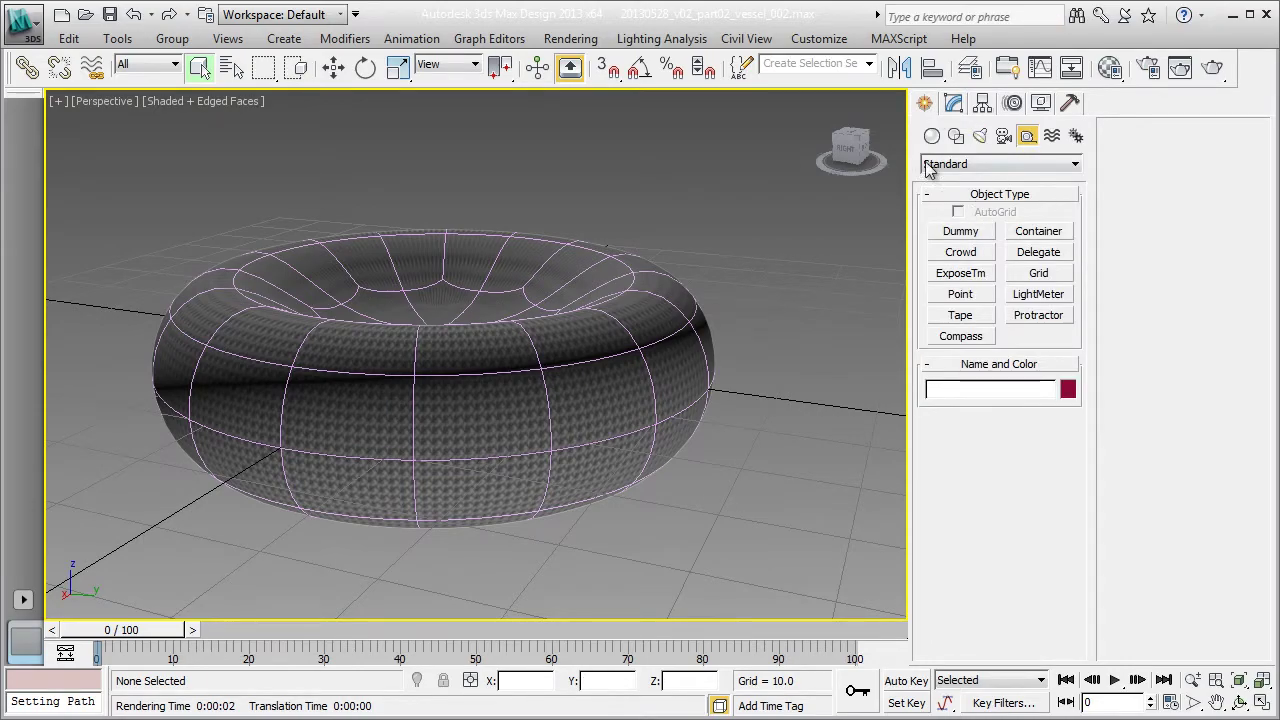
click(956, 135)
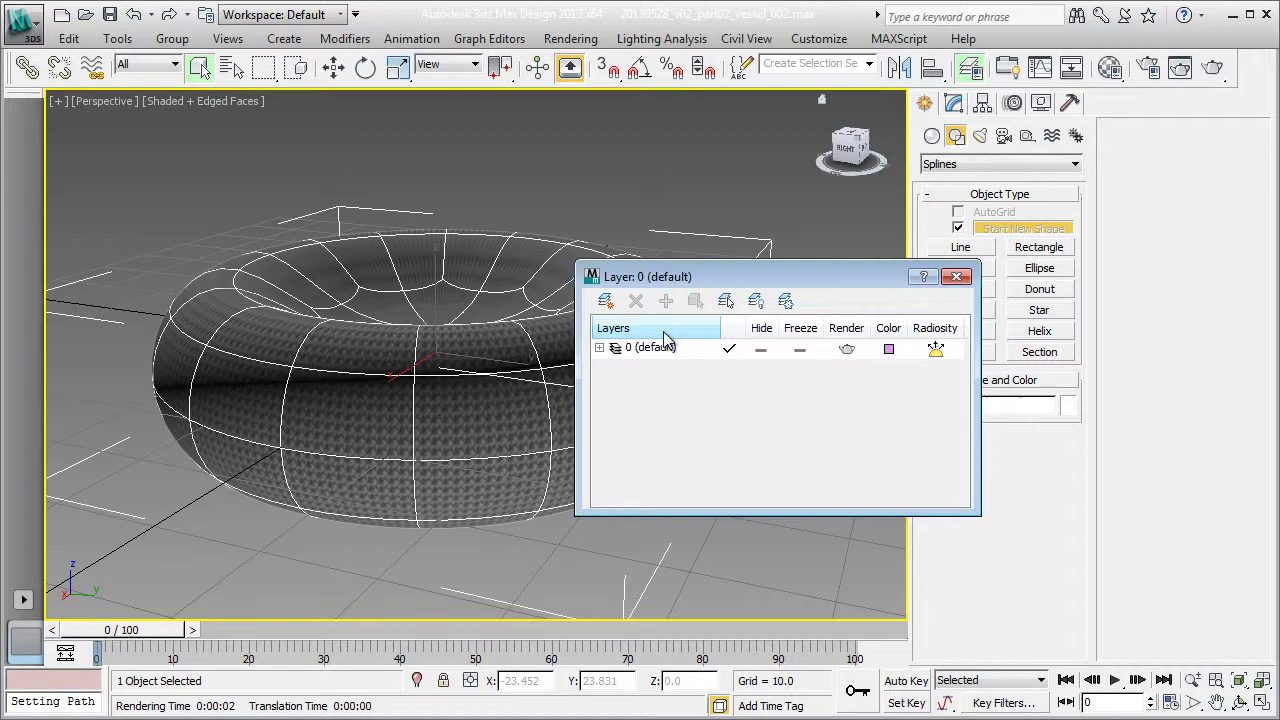
click(600, 348)
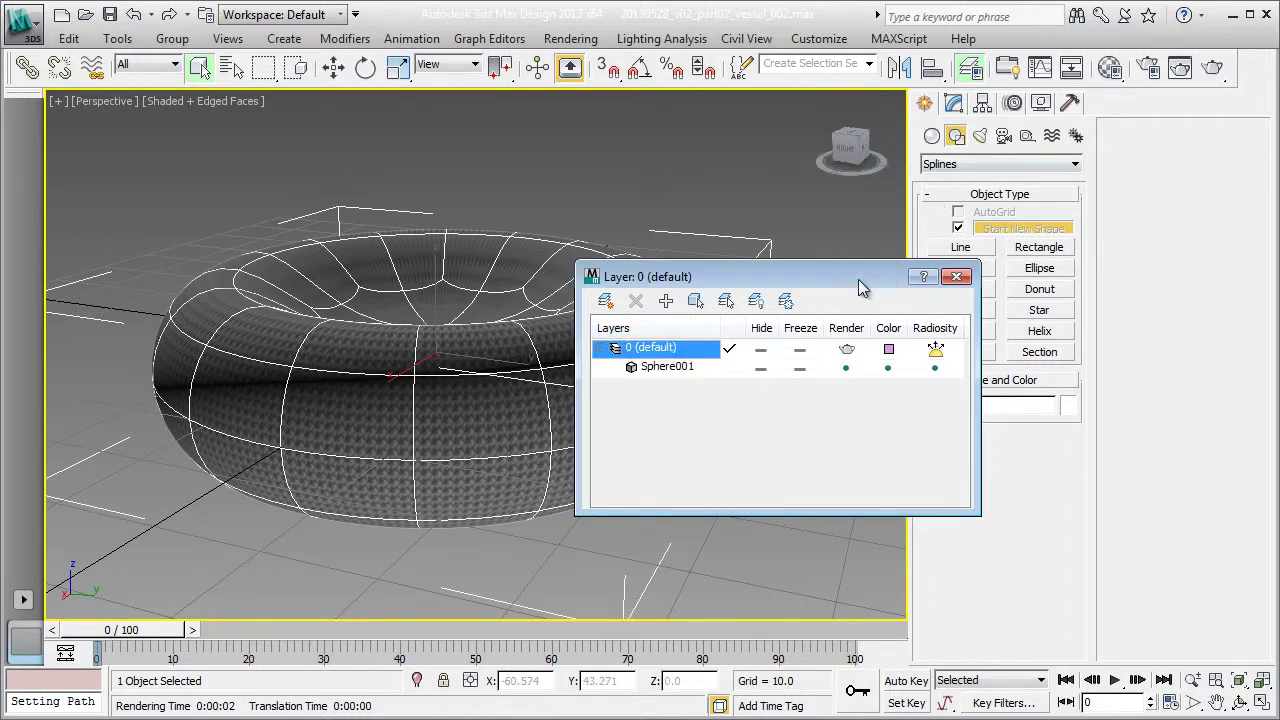
drag(858, 279, 745, 332)
click(955, 404)
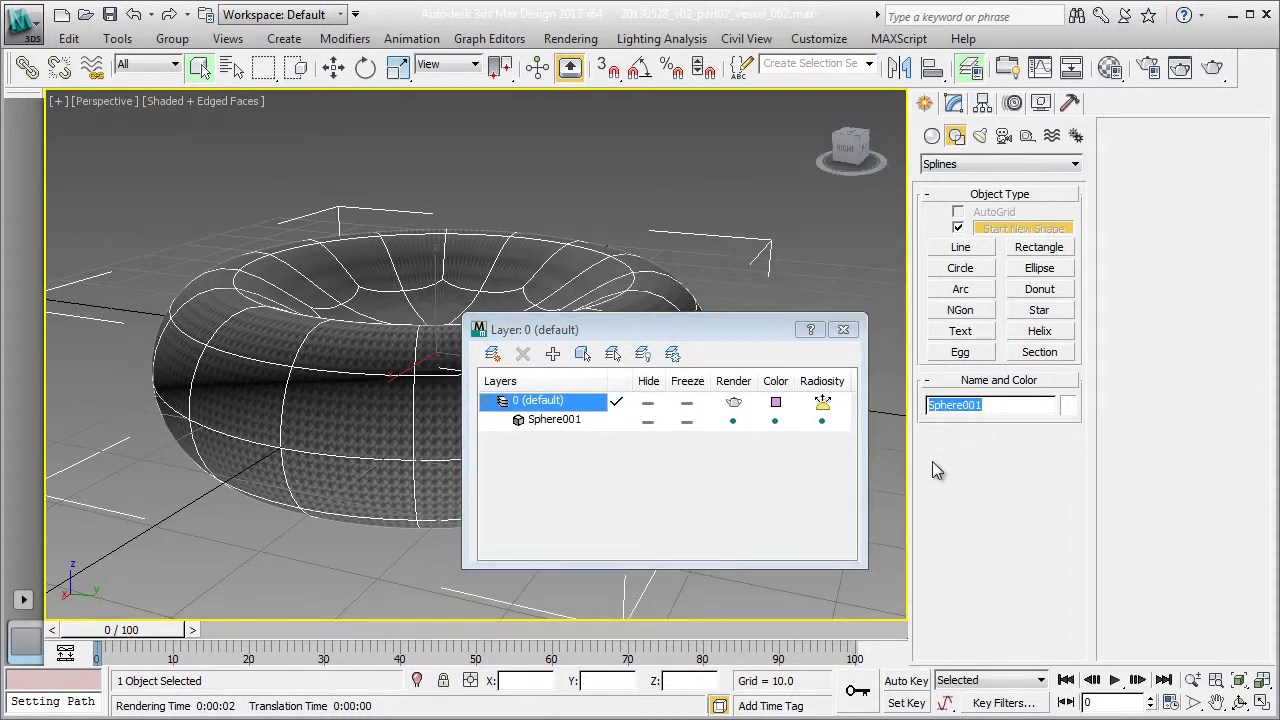
text(redB)
key(BackSpace)
key(BackSpace)
key(BackSpace)
key(BackSpace)
text(bloodCellOriginal)
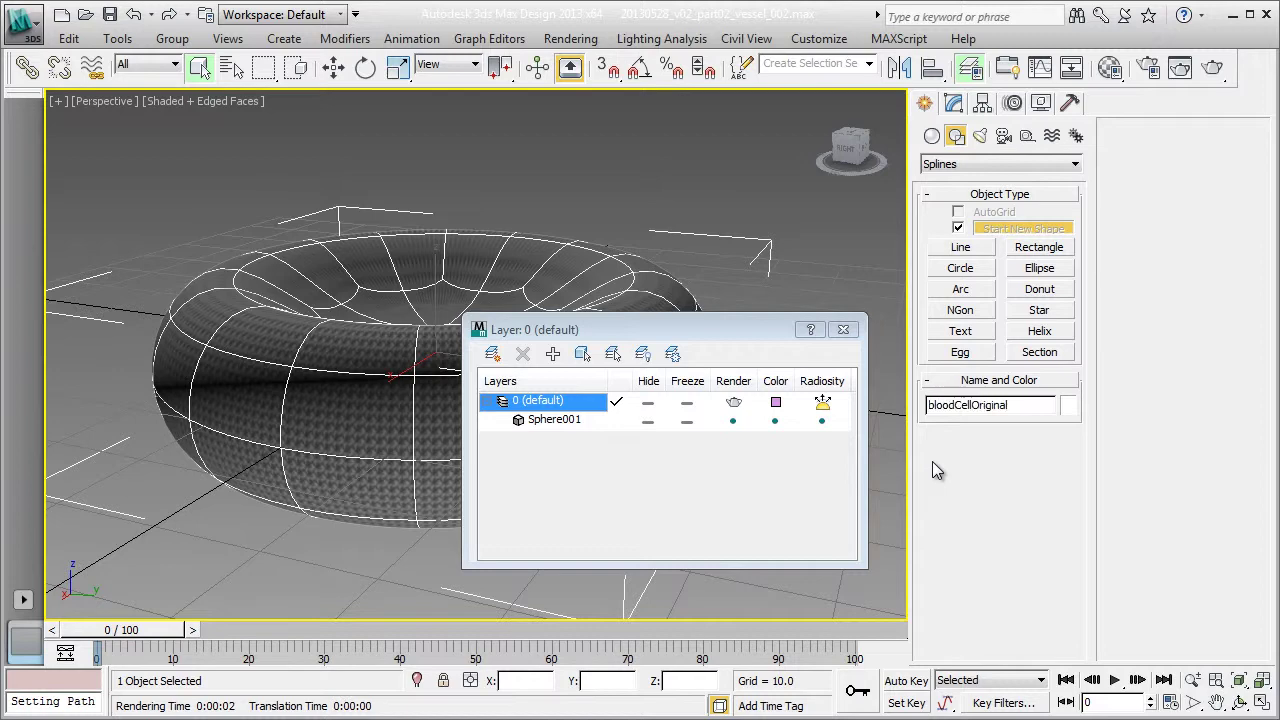
Hide bloodCellOriginal through the layer list and close the list.
click(629, 414)
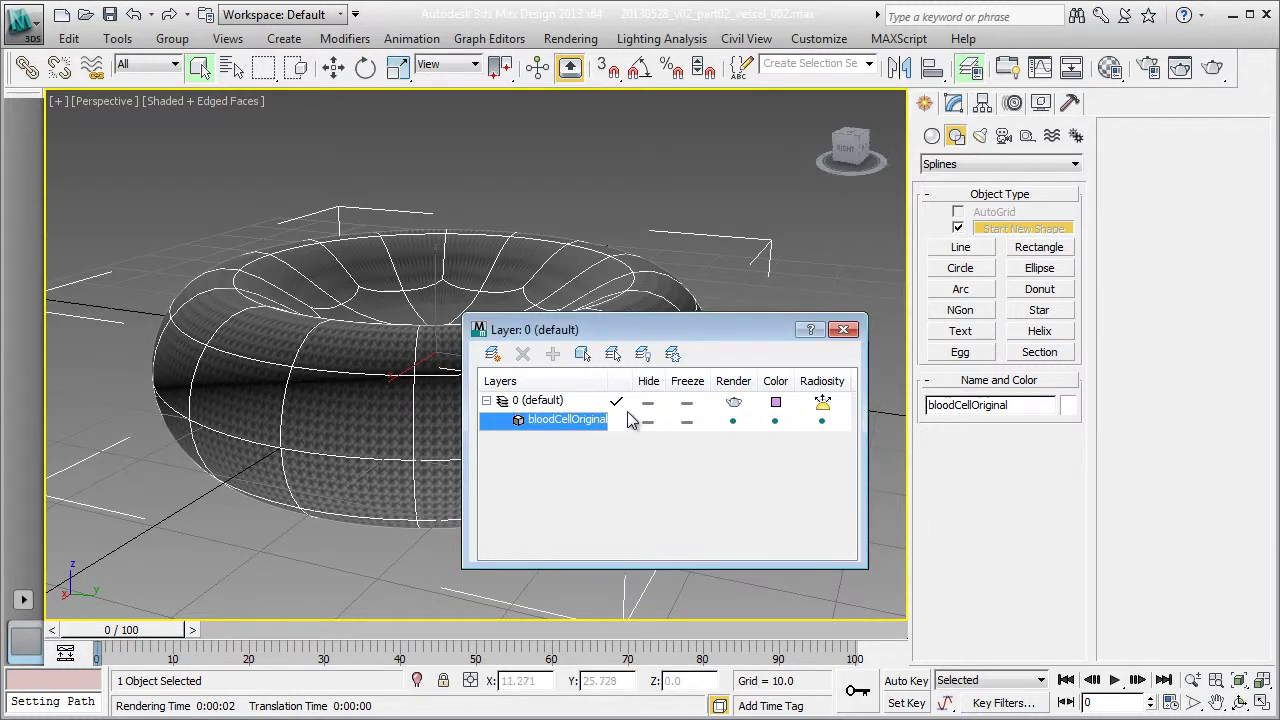
click(648, 421)
click(843, 329)
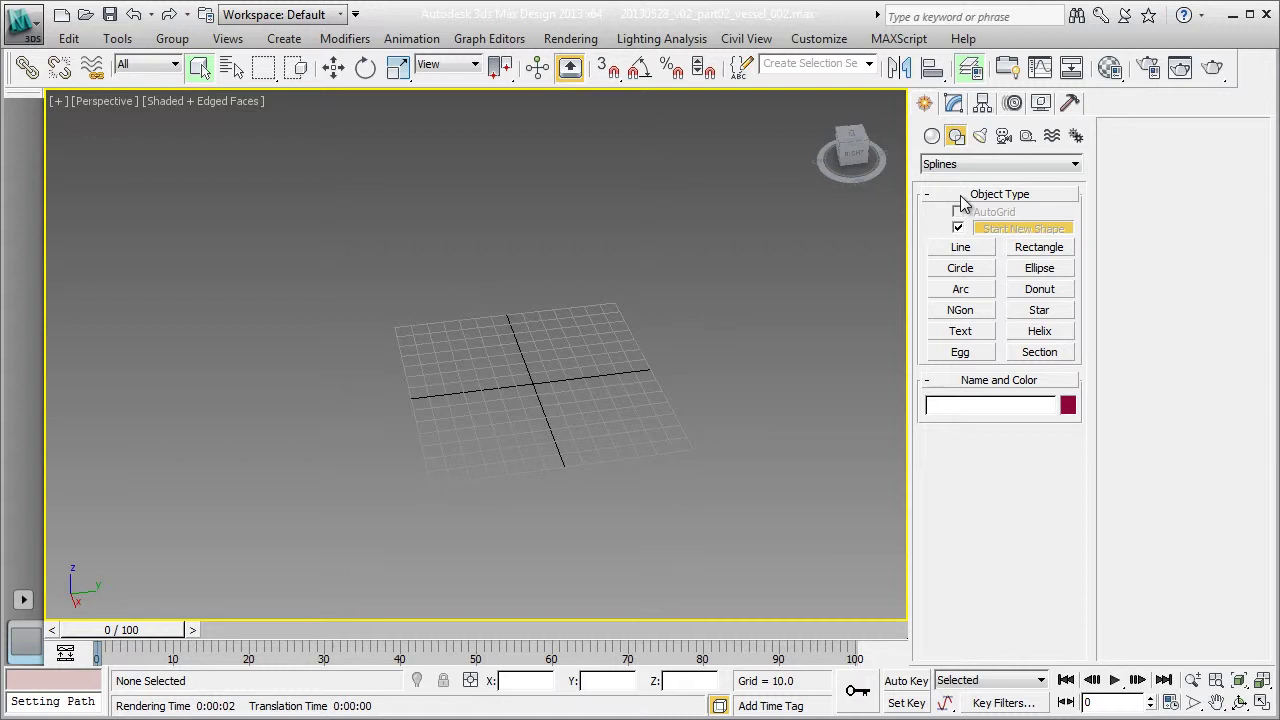
click(960, 247)
mouse_move(649, 374)
middle_down()
mouse_move(485, 267)
mouse_move(646, 352)
middle_up()
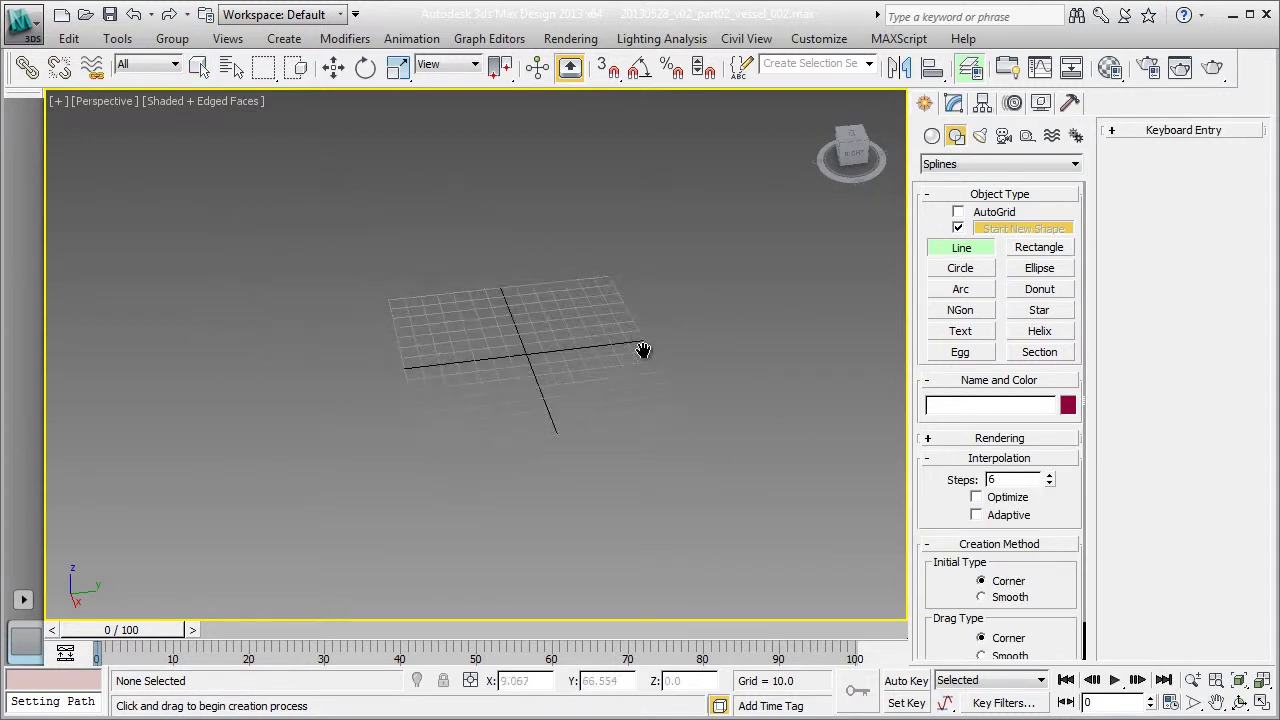
click(933, 137)
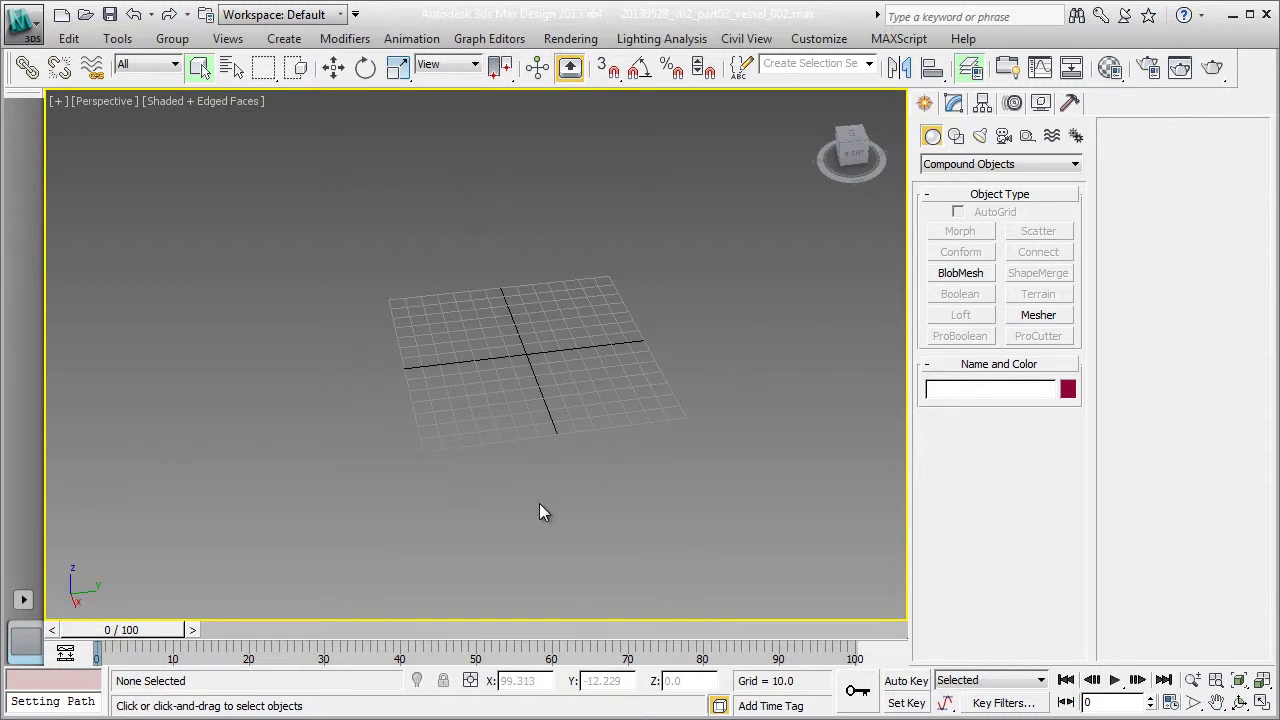
click(960, 164)
click(960, 179)
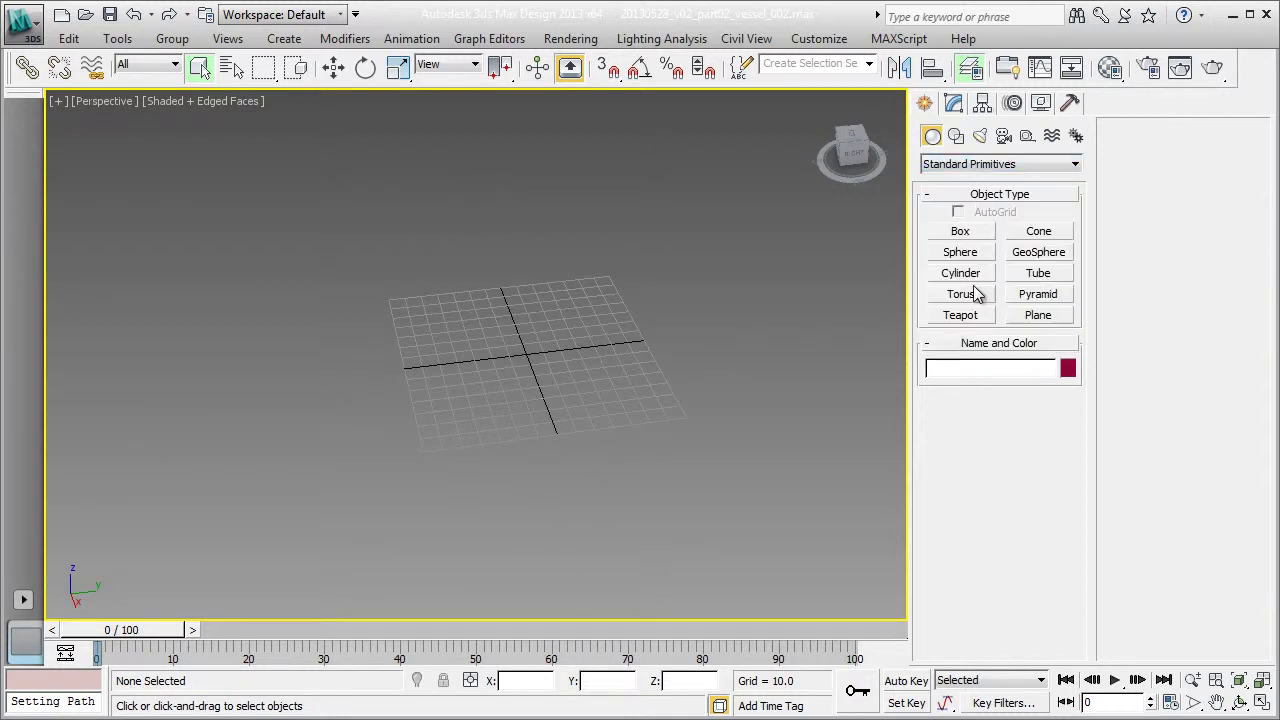
Draw an open zigzag line with four corner vertices across the grid in the perspective view.
click(955, 136)
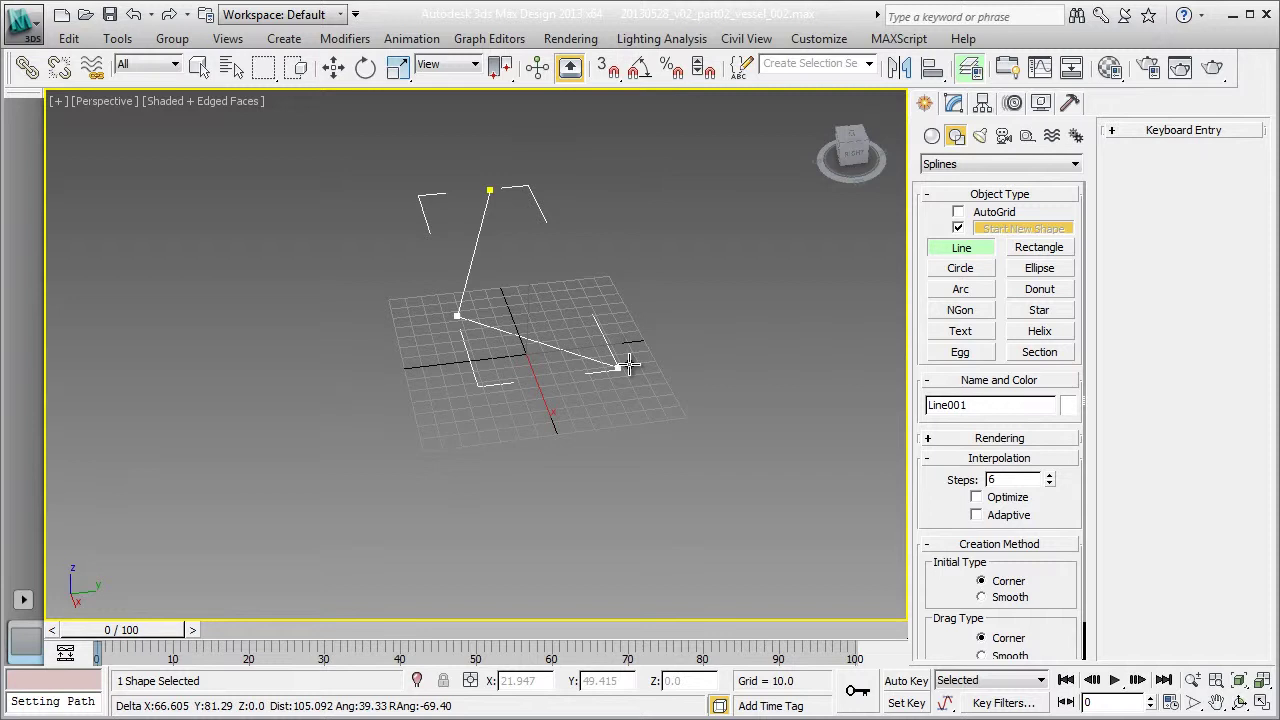
click(617, 367)
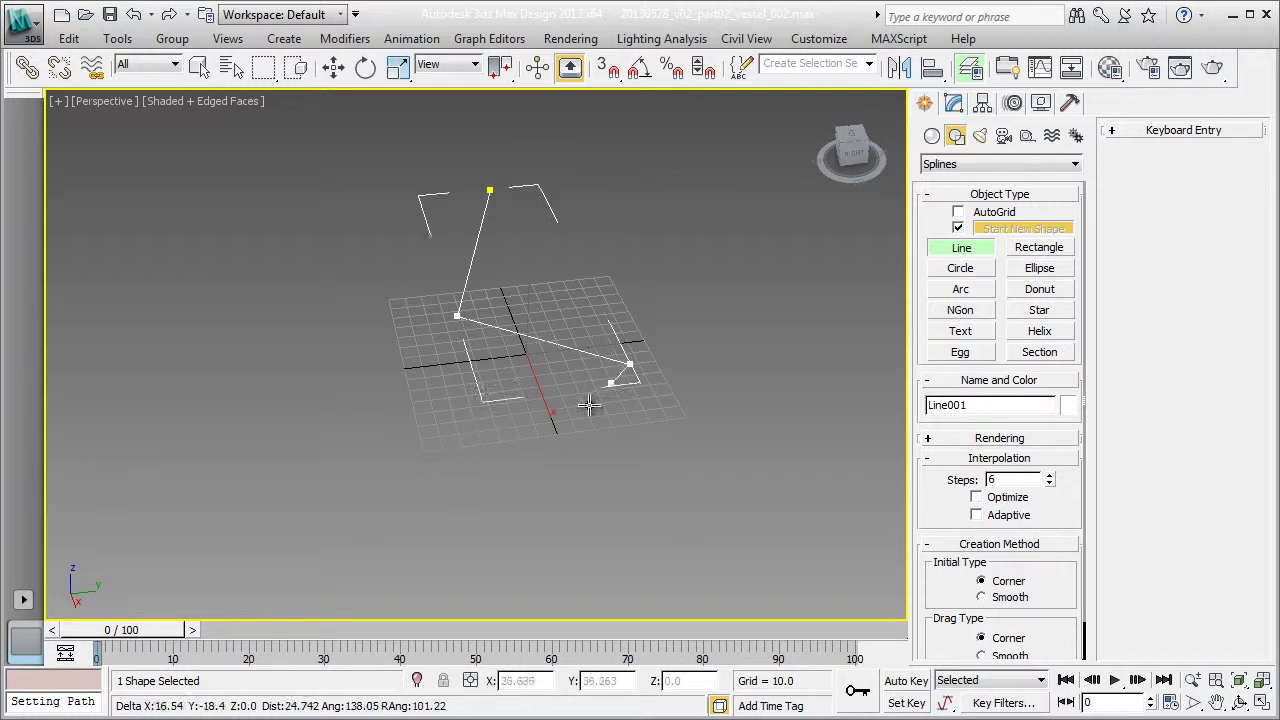
click(552, 527)
right_click(654, 521)
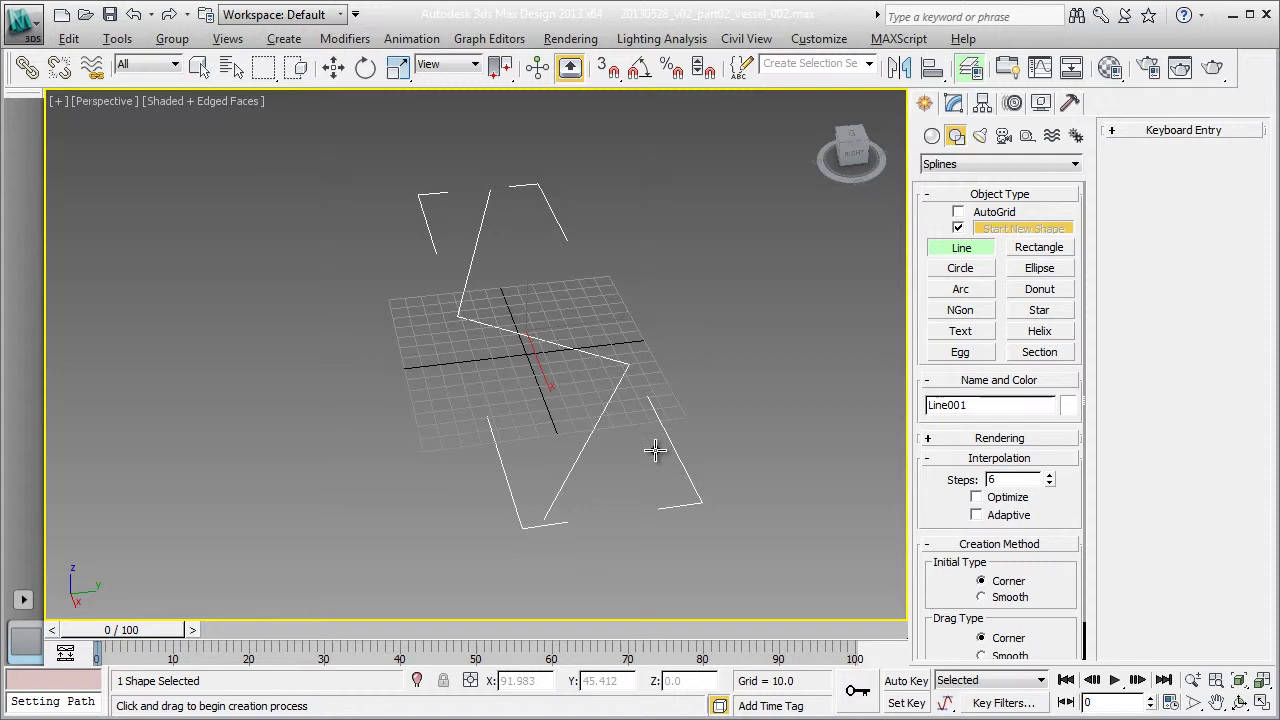
alt+middle_drag(657, 452, 706, 443)
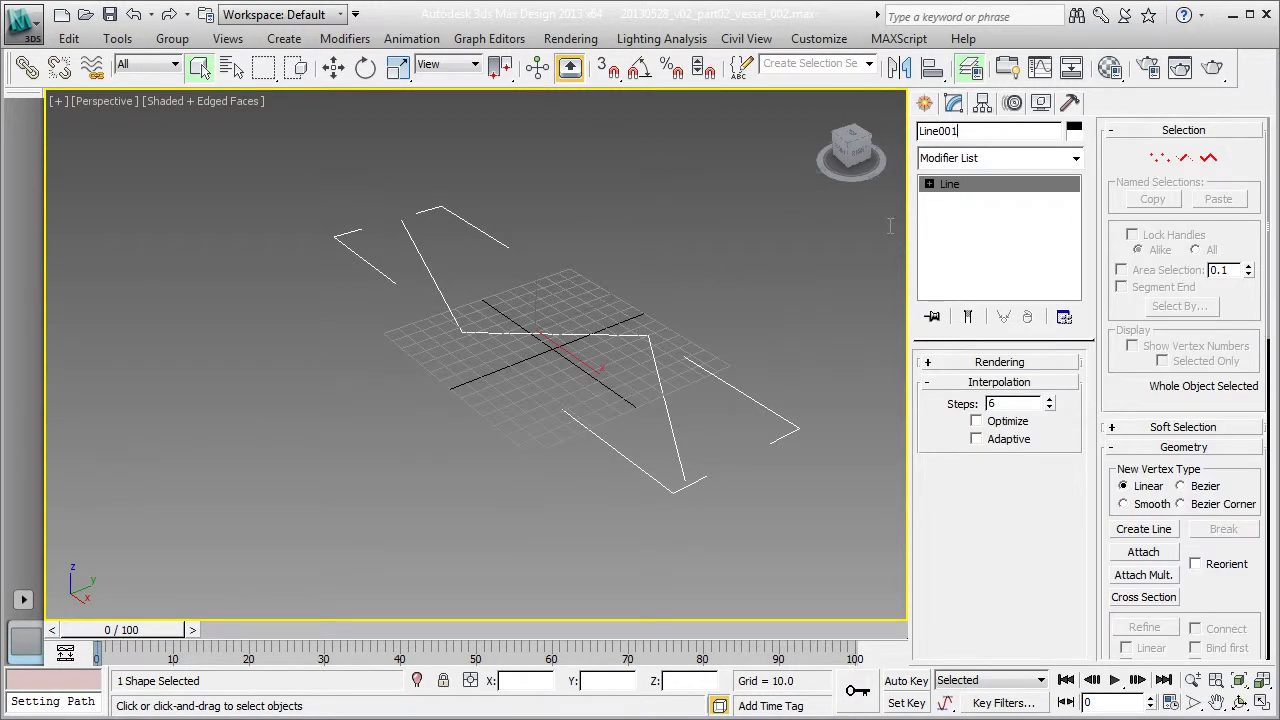
Rename the new line as pathSpline.
text(path)
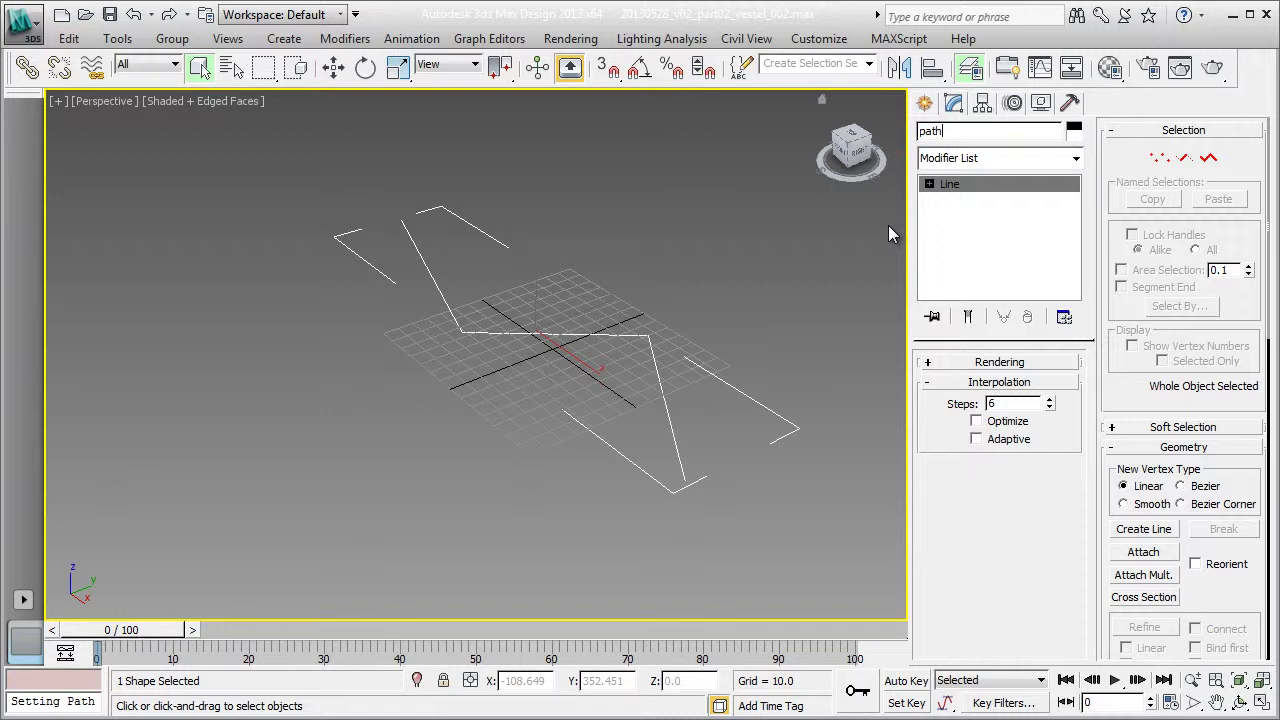
text(Spline)
key(Return)
Convert all four vertices of pathSpline to the Smooth type.
key(1)
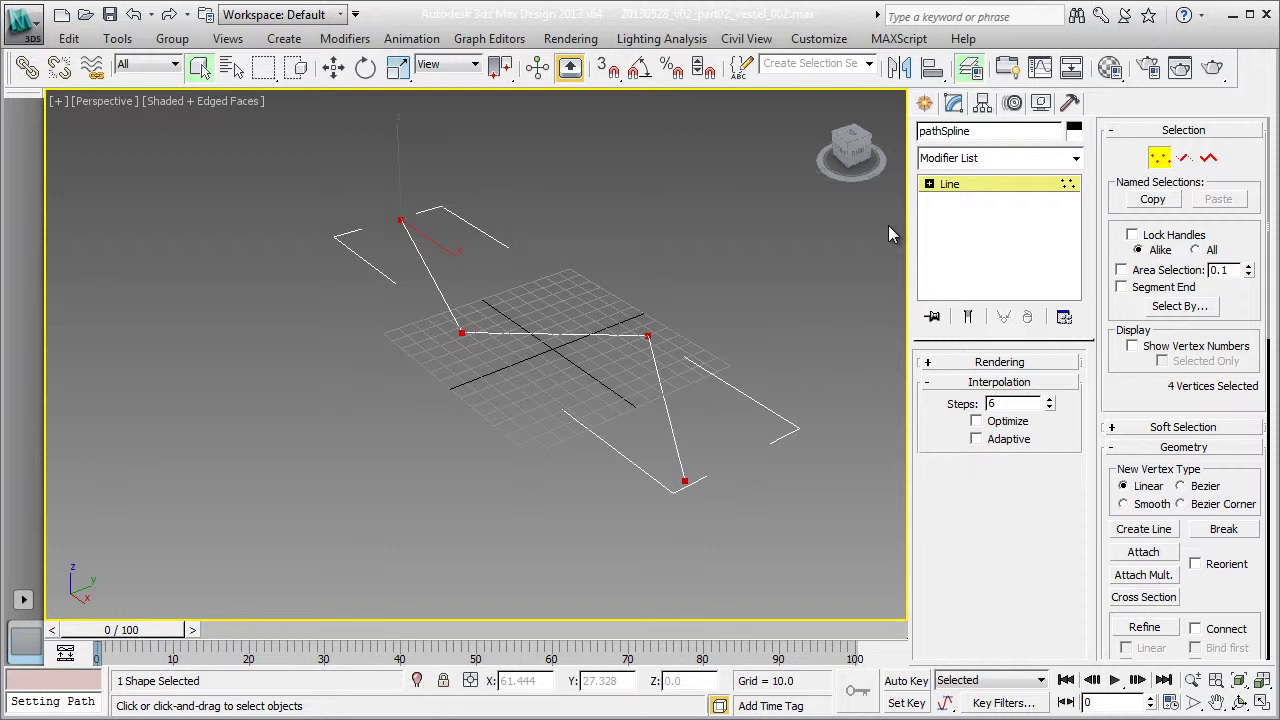
right_click(657, 377)
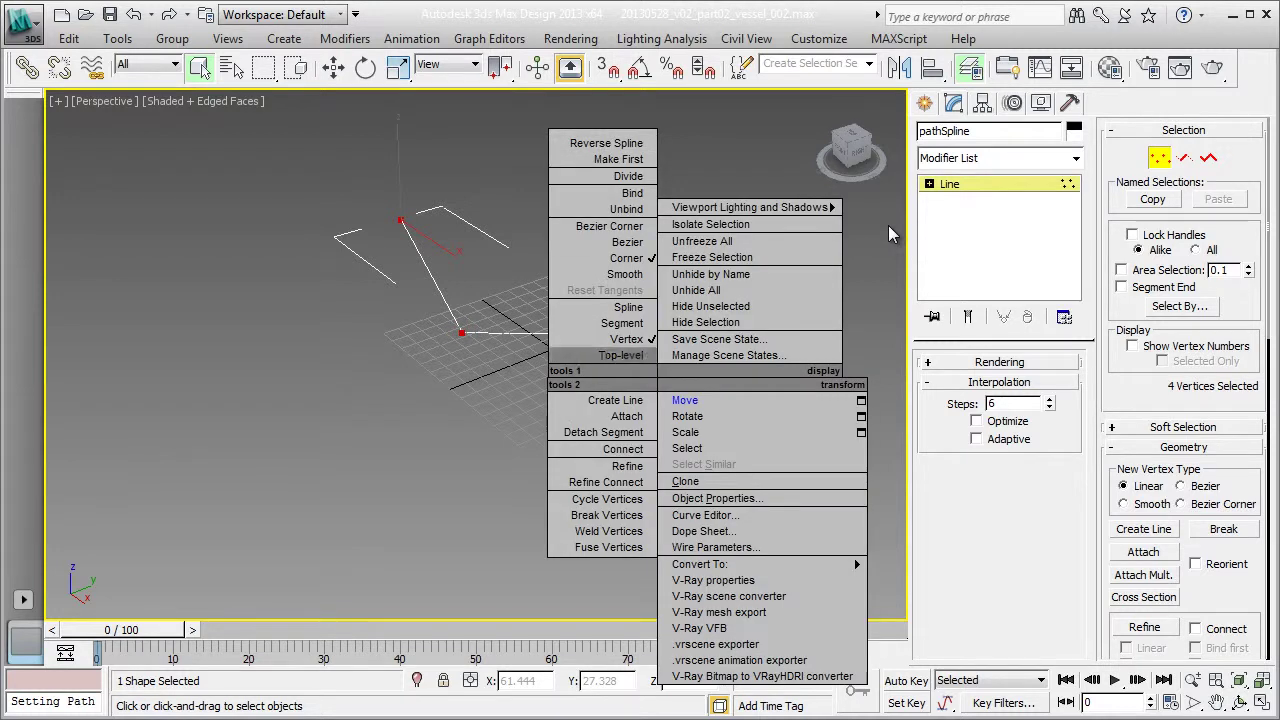
click(625, 274)
alt+middle_drag(625, 290, 565, 360)
Move the two middle vertices of pathSpline inward to form a gentler S-curve, and leave vertex editing.
drag(397, 271, 516, 272)
key(w)
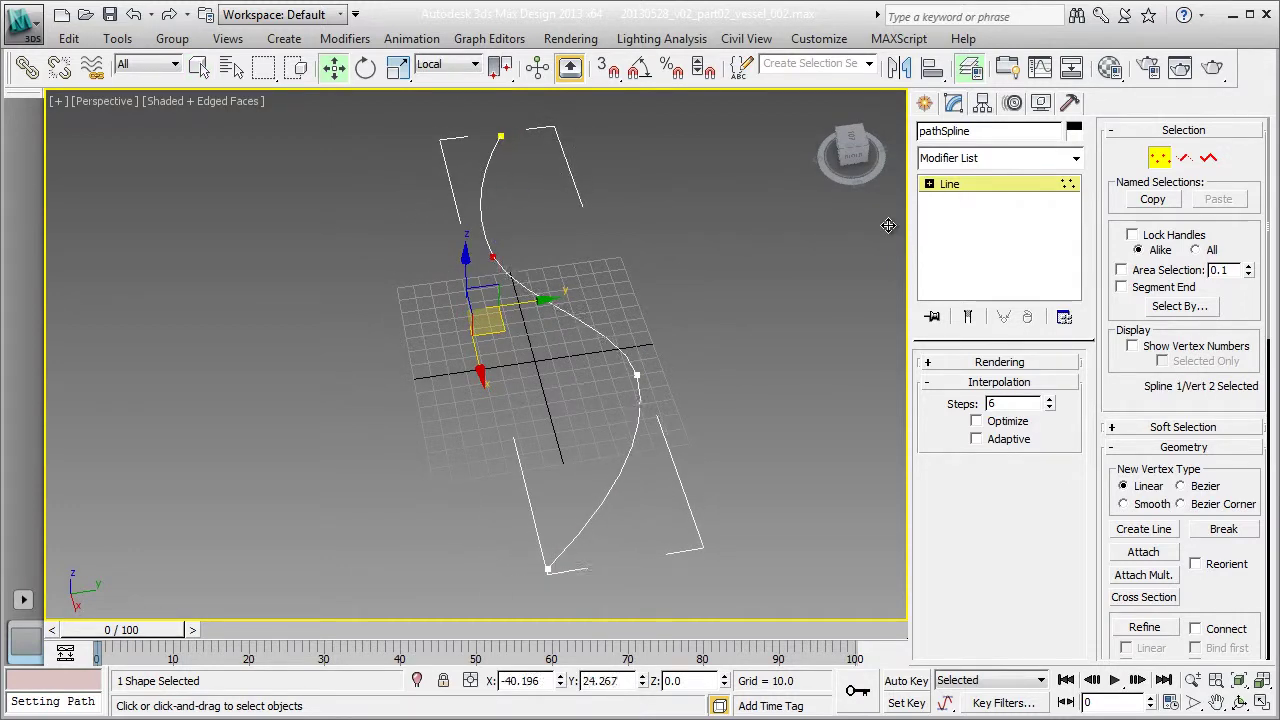
mouse_move(620, 355)
mouse_down()
mouse_move(655, 413)
mouse_move(647, 404)
mouse_move(603, 428)
mouse_up()
key(1)
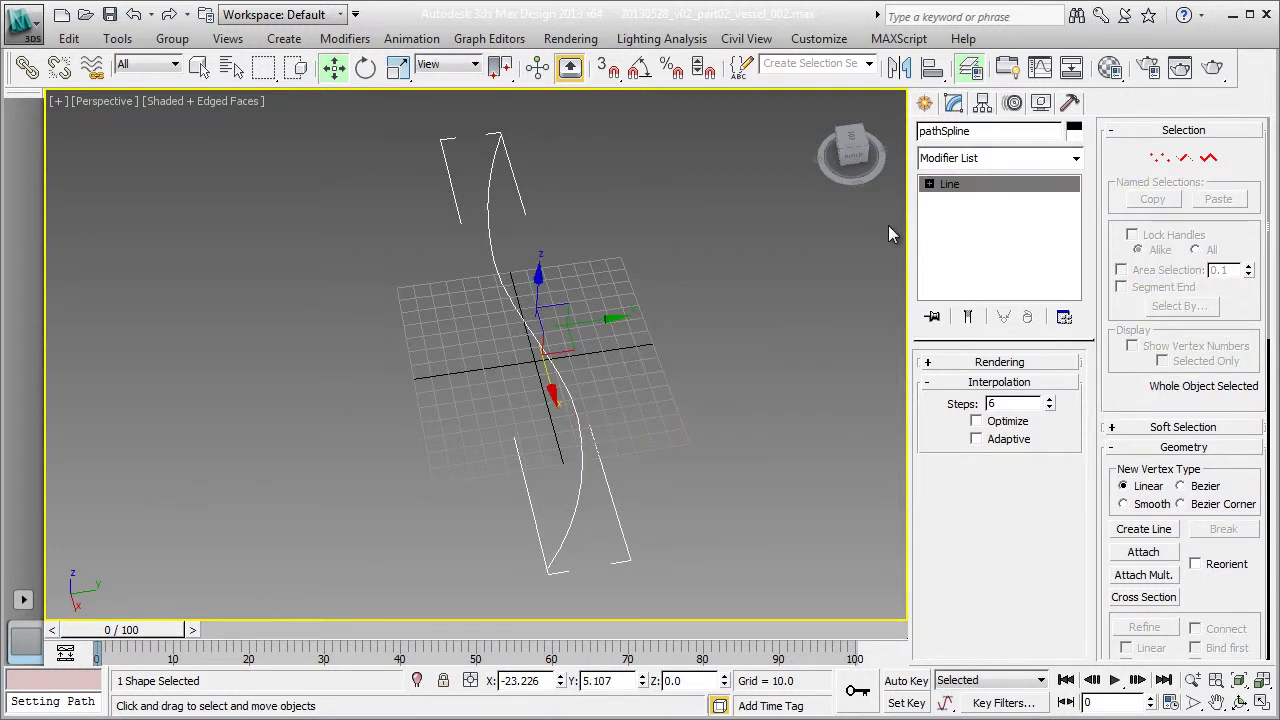
Centre pathSpline on the world origin by resetting its X and Y position to 0.
right_click(560, 681)
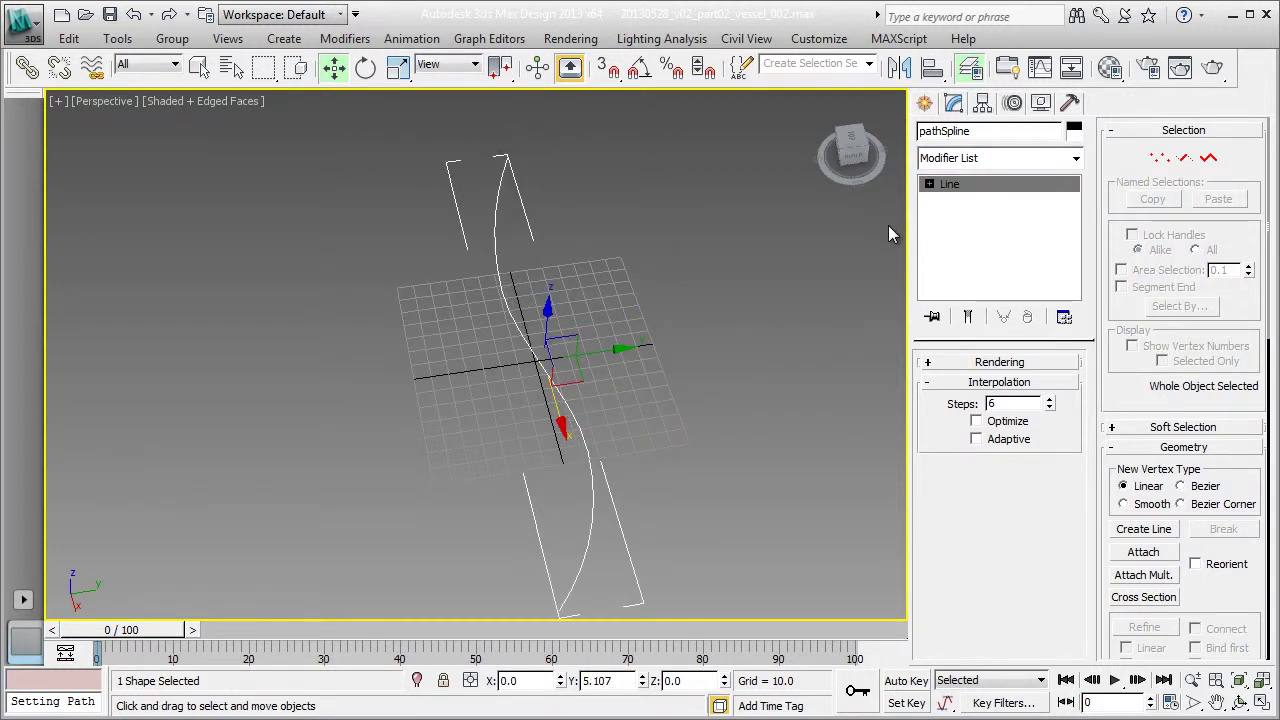
right_click(642, 681)
mouse_move(560, 360)
alt+middle_down()
mouse_move(530, 370)
mouse_move(535, 300)
mouse_move(470, 340)
alt+middle_up()
Draw a circle in the Front view beside the end of pathSpline as the vessel's cross-section.
alt+middle_drag(890, 225, 888, 225)
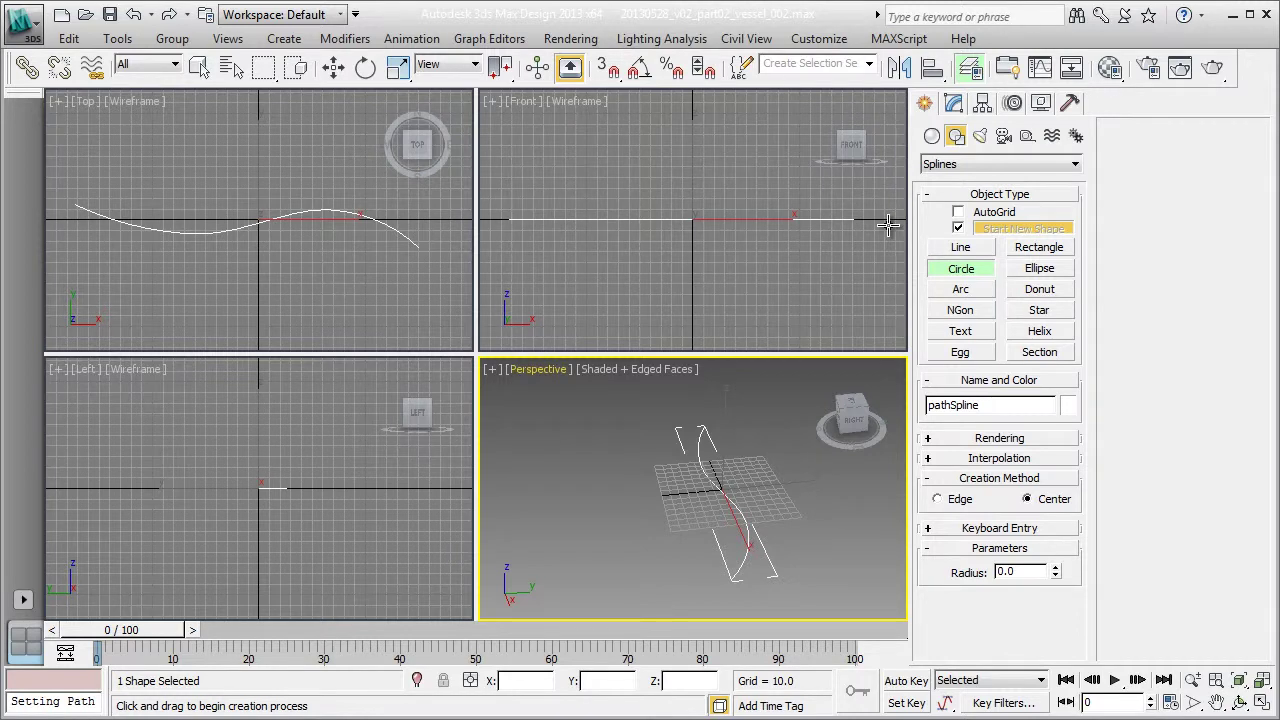
right_click(888, 225)
middle_drag(888, 225, 888, 225)
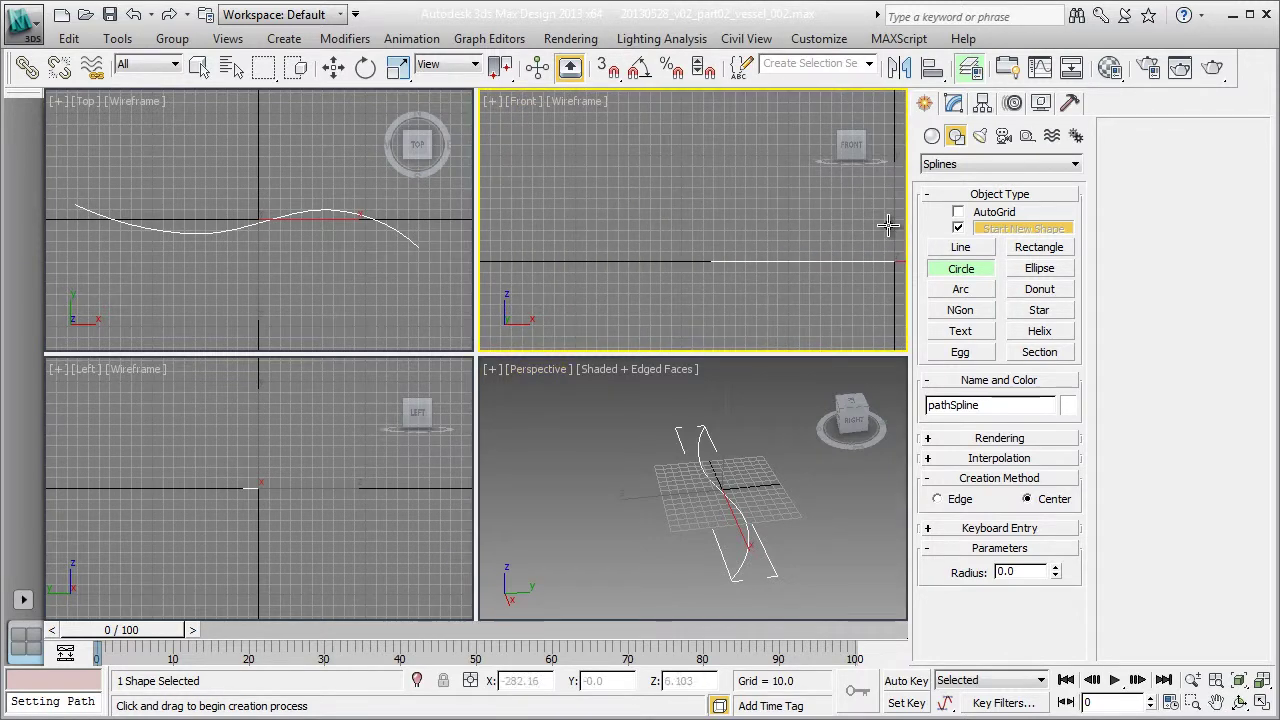
drag(588, 262, 676, 262)
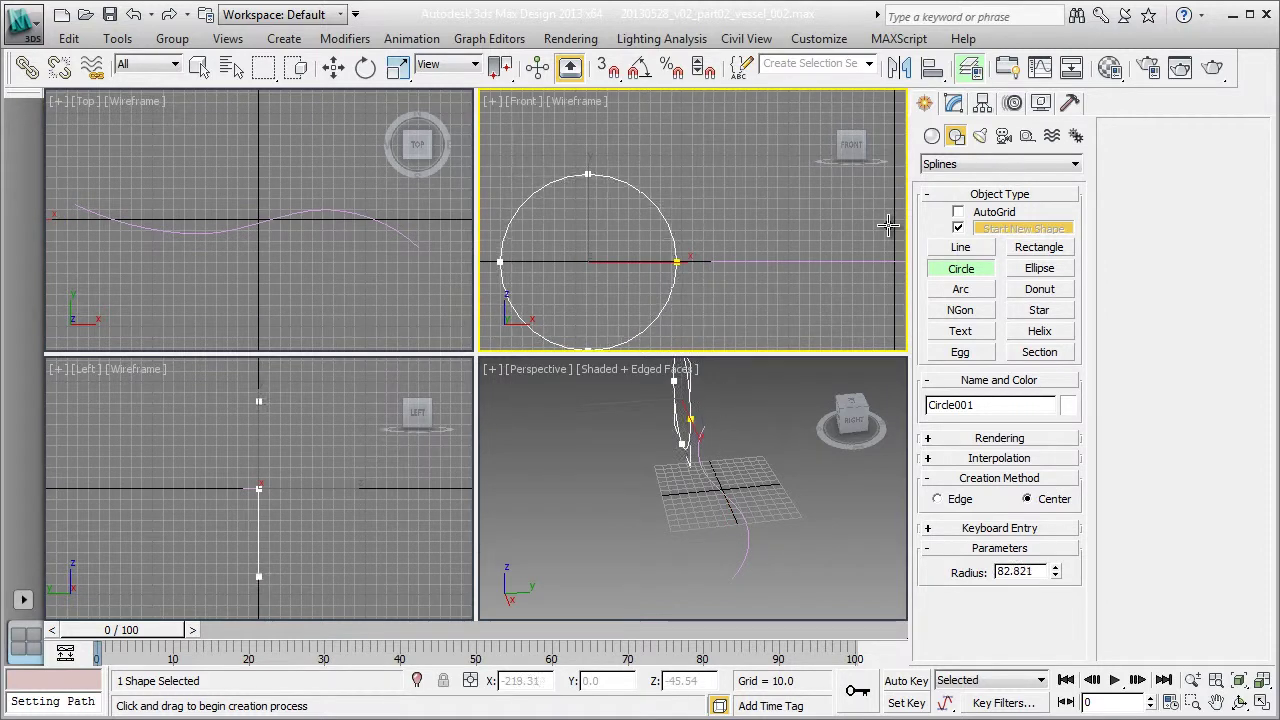
drag(661, 310, 637, 305)
key(w)
mouse_move(655, 470)
alt+middle_down()
mouse_move(790, 445)
mouse_move(680, 500)
alt+middle_up()
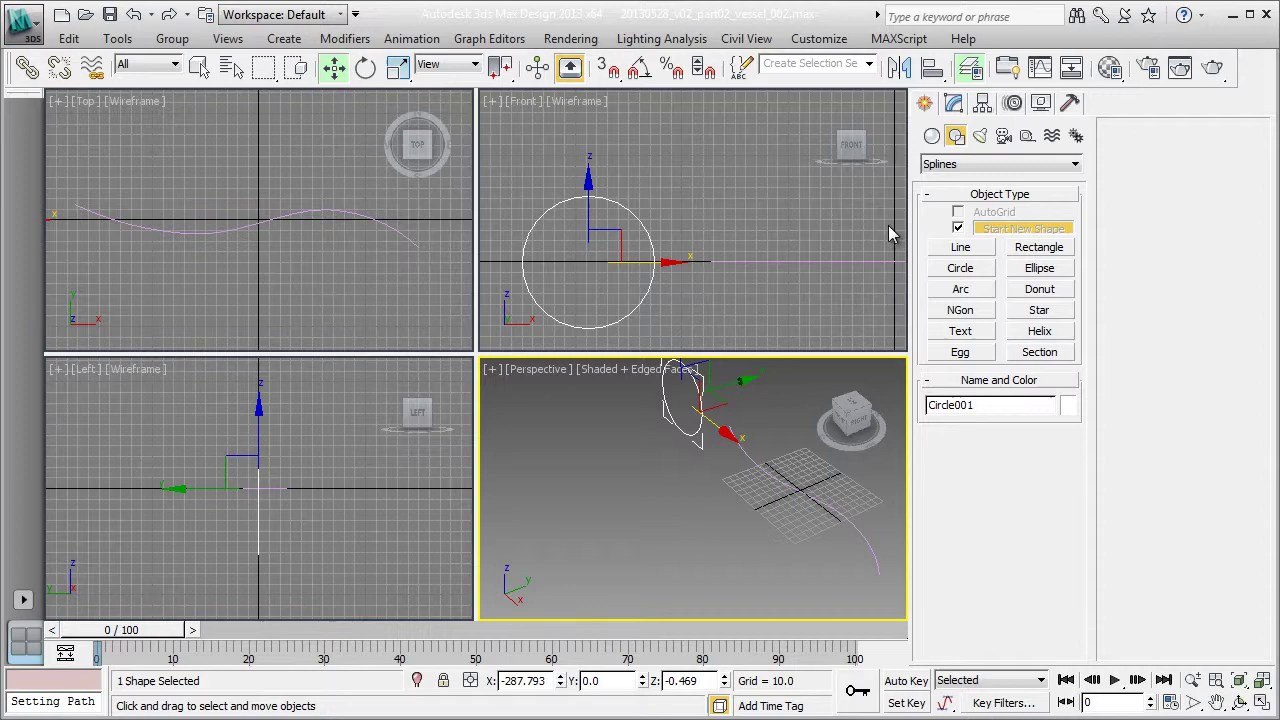
Rotate pathSpline 90 degrees about its Z axis with angle snap turned on.
click(862, 530)
key(e)
key(a)
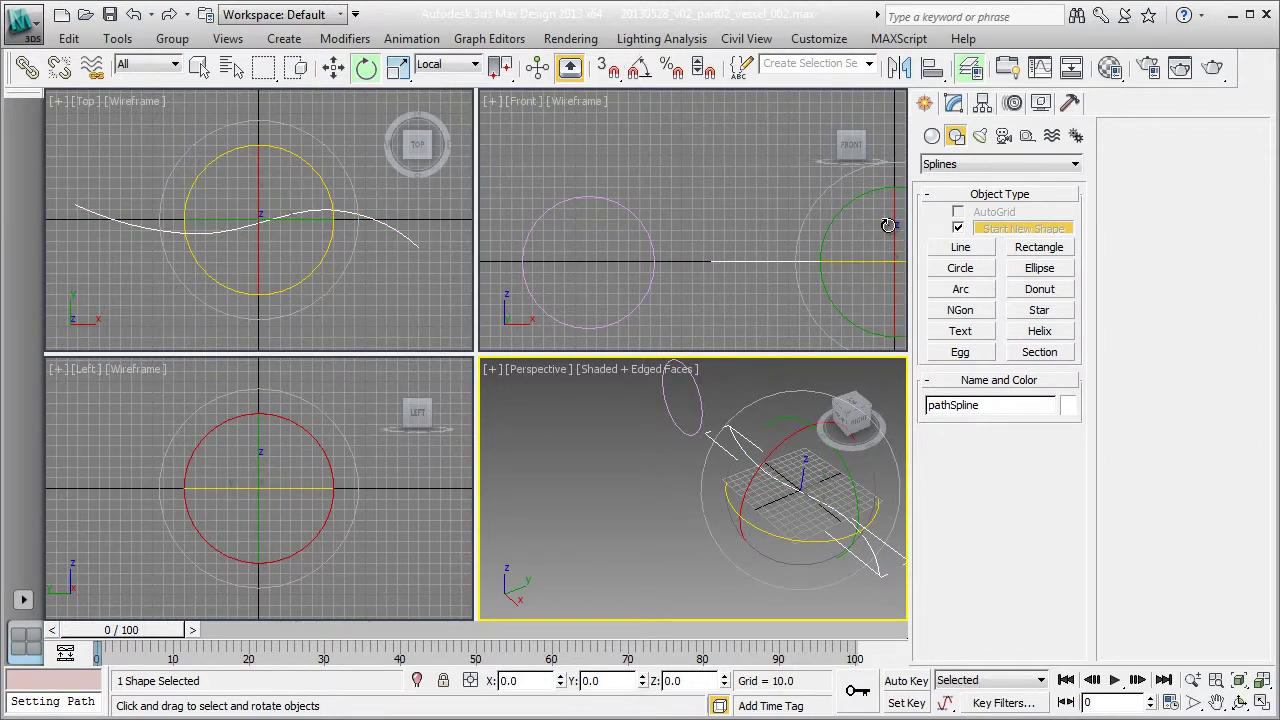
drag(888, 225, 888, 225)
alt+middle_drag(888, 225, 890, 227)
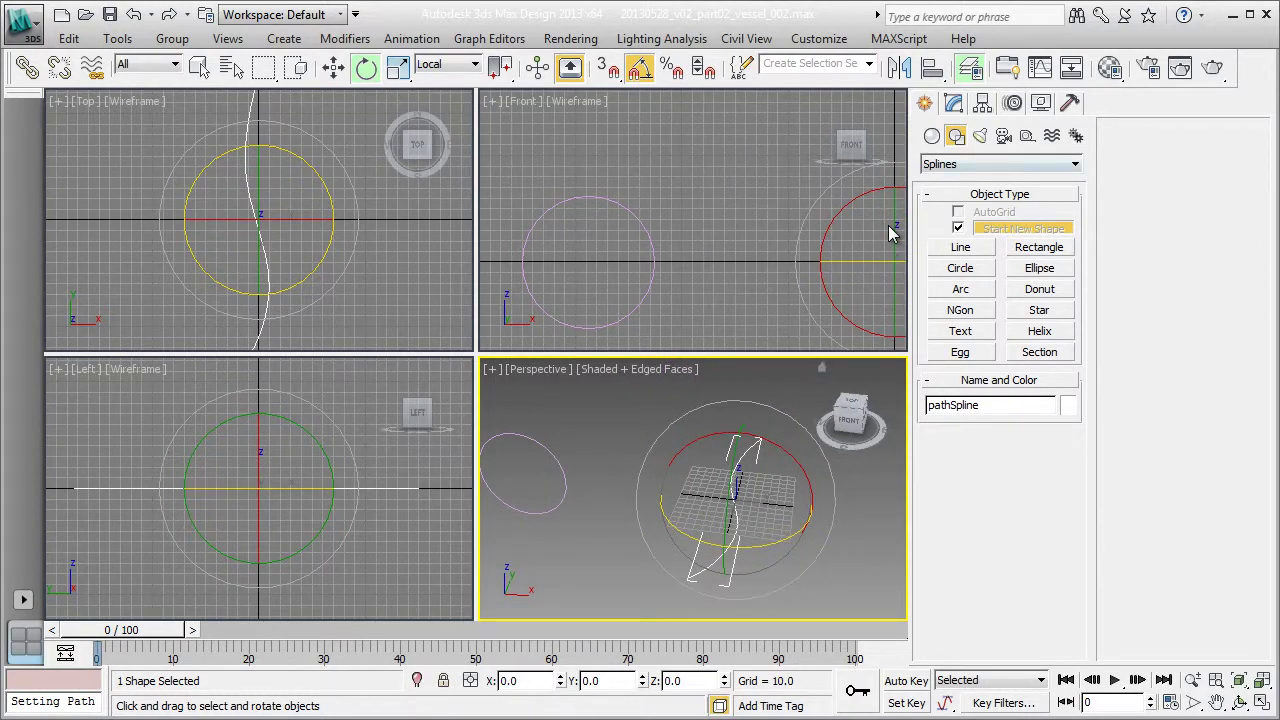
Create a Loft compound object from pathSpline, using the circle as its instanced shape.
click(932, 136)
click(1000, 164)
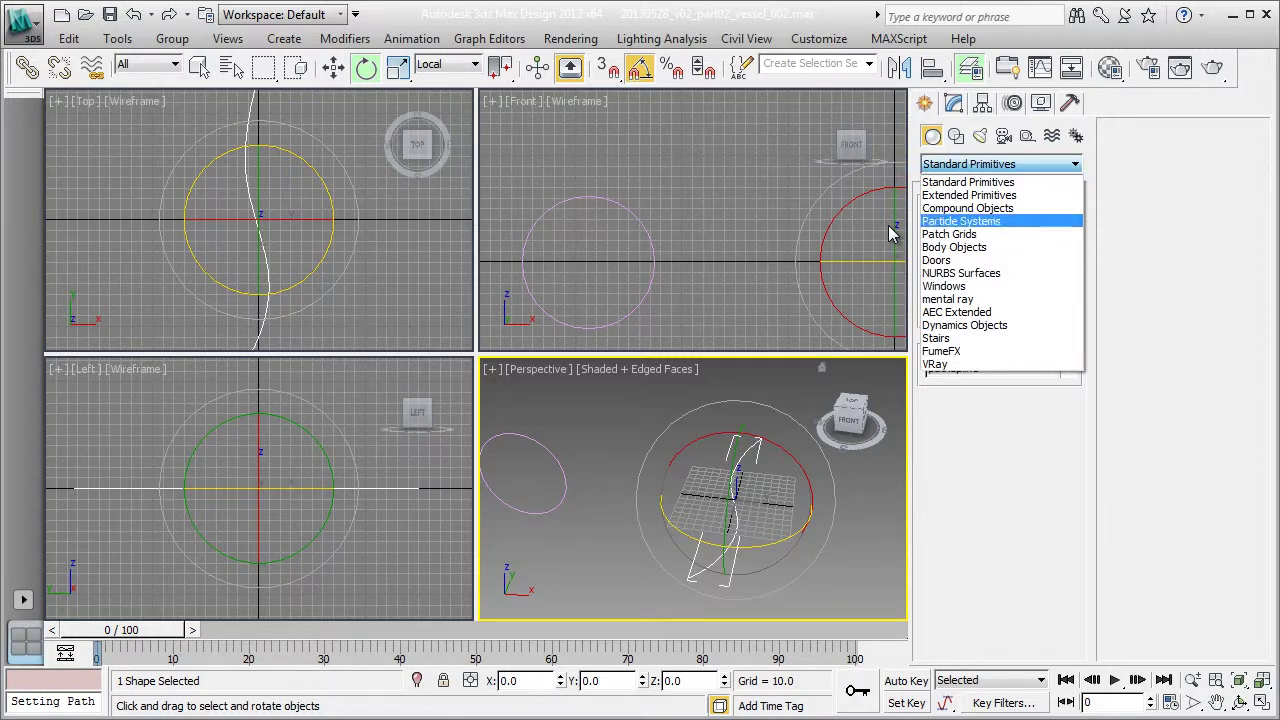
click(968, 208)
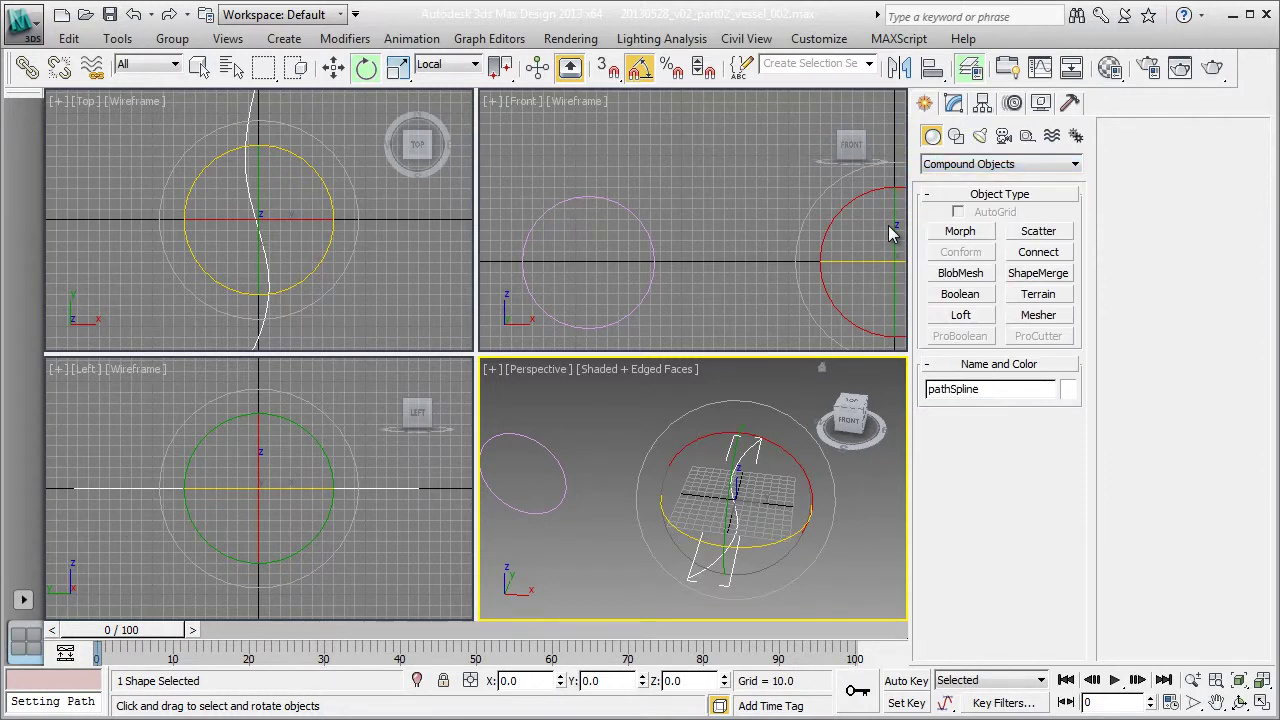
click(960, 315)
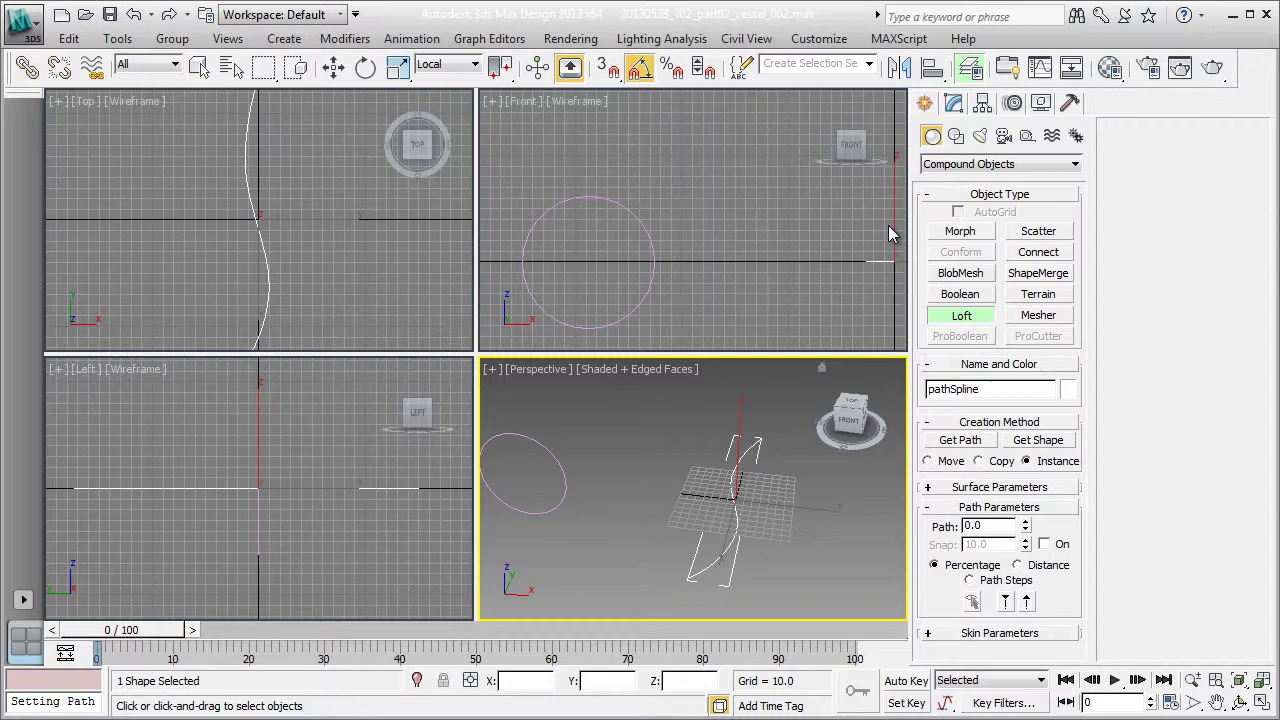
click(1038, 440)
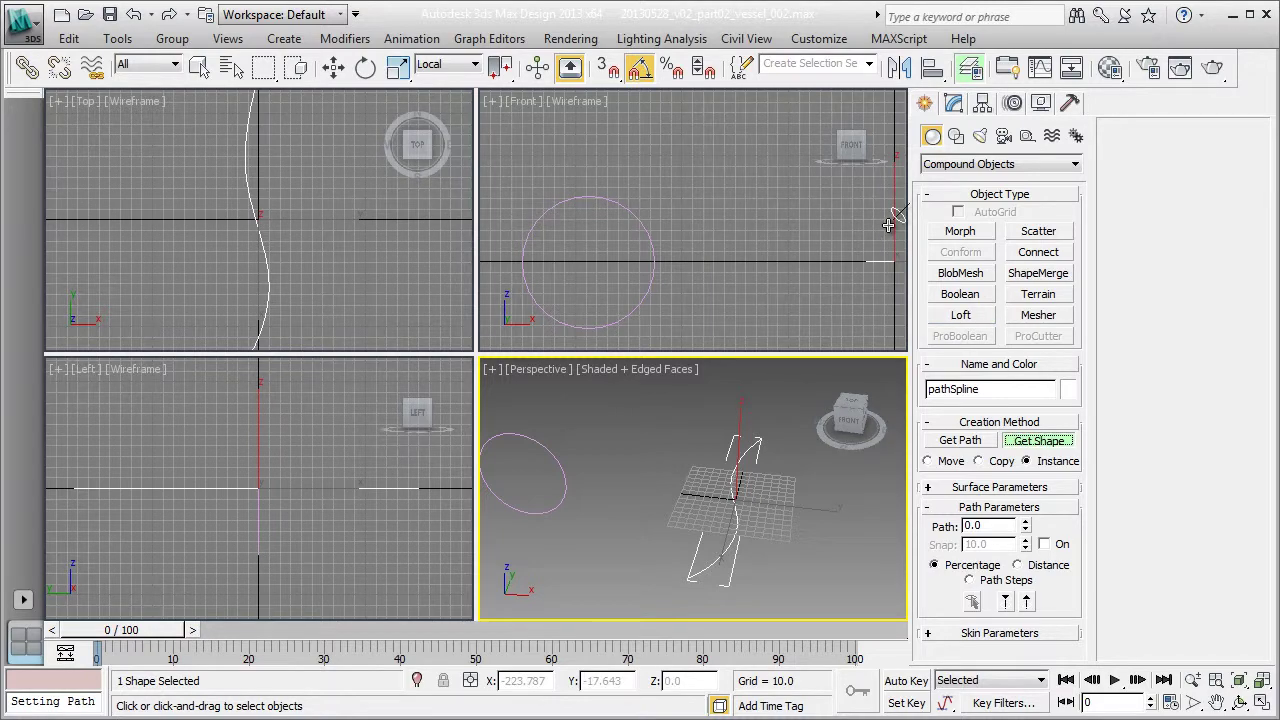
click(888, 225)
key(alt+w)
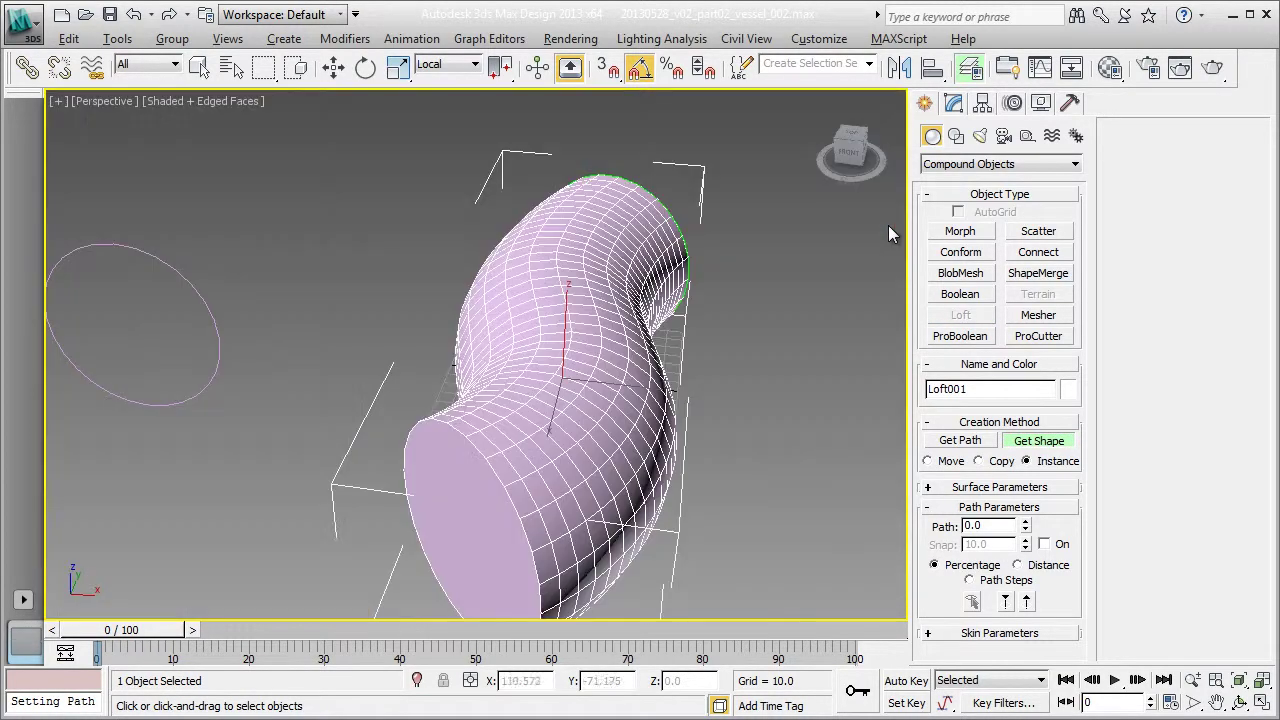
scroll(888, 225, down, 3)
mouse_move(888, 225)
alt+middle_down()
mouse_move(790, 225)
mouse_move(720, 165)
alt+middle_up()
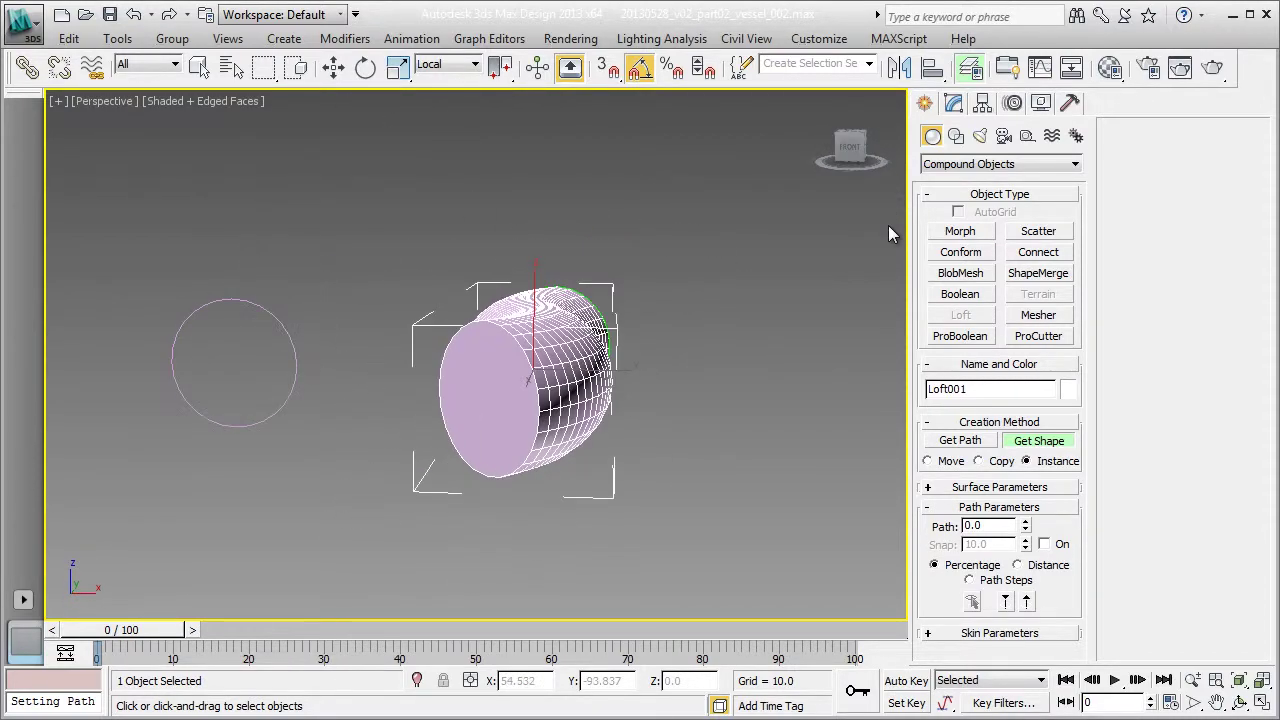
Turn off Cap Start and Cap End on the loft to open both ends of the tube.
key(e)
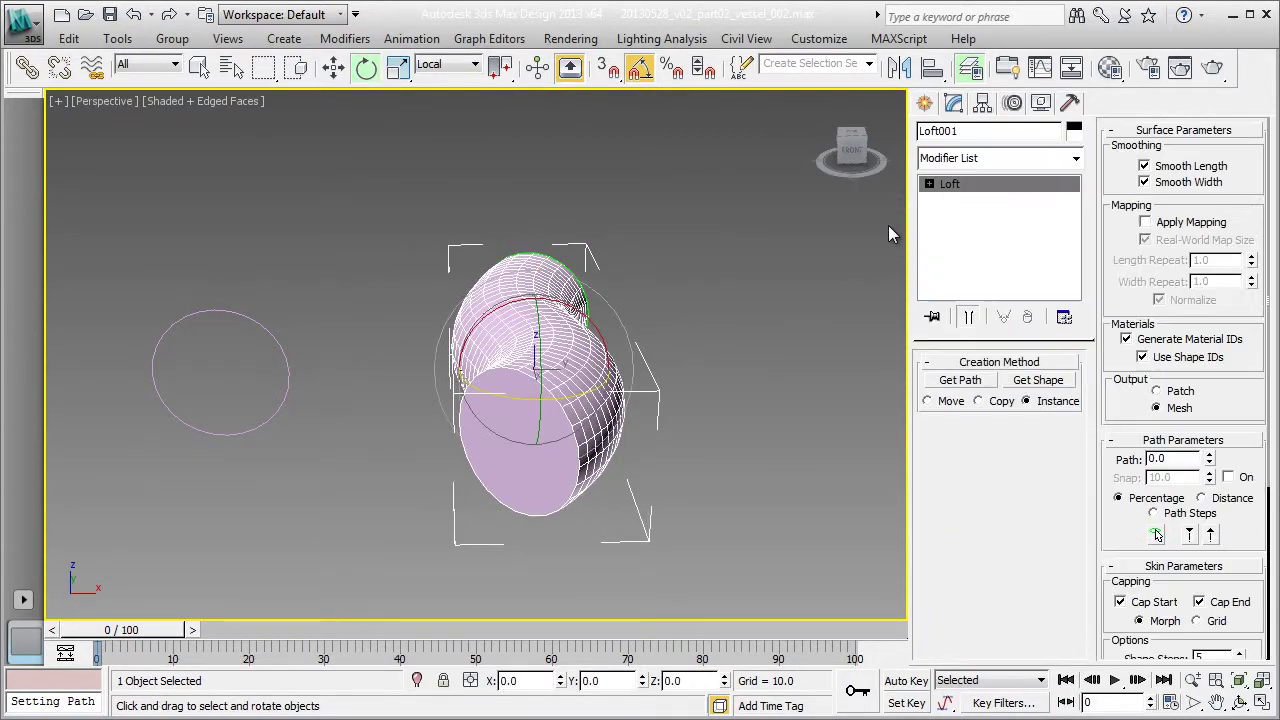
drag(1240, 530, 1240, 376)
click(1199, 448)
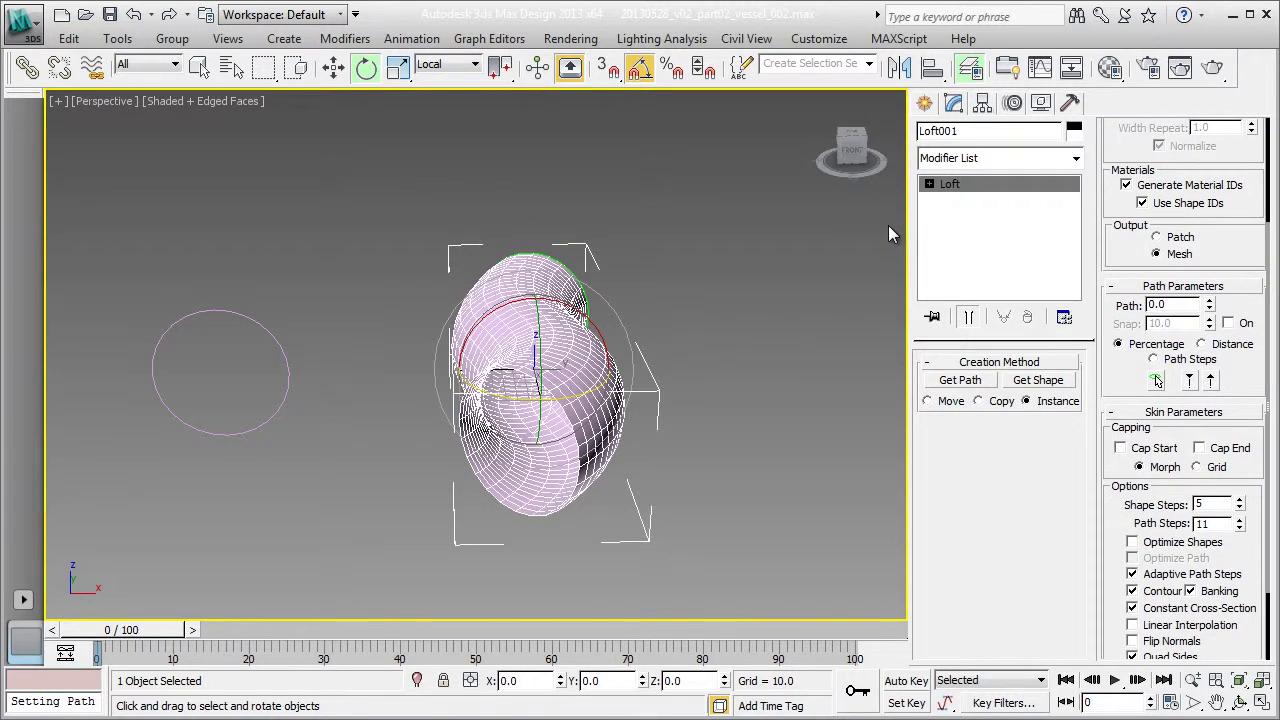
middle_drag(888, 227, 822, 304)
scroll(889, 226, up, 3)
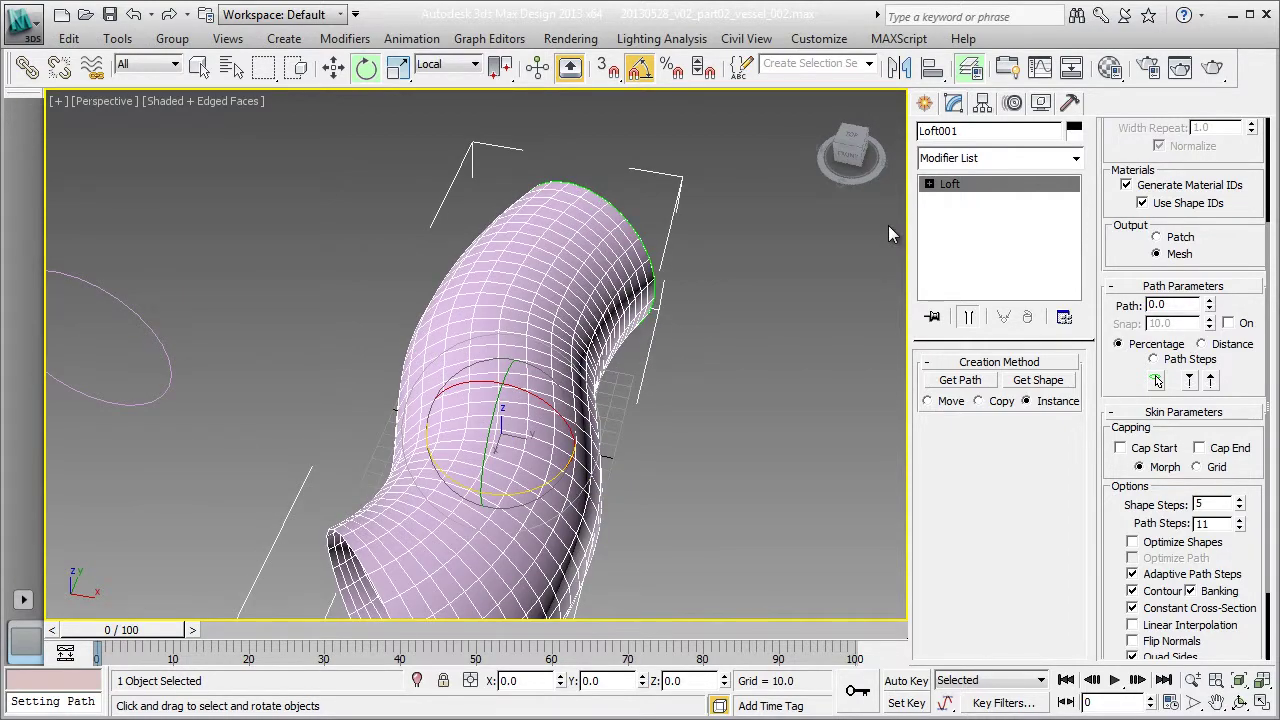
middle_drag(888, 226, 936, 179)
alt+middle_drag(888, 225, 888, 250)
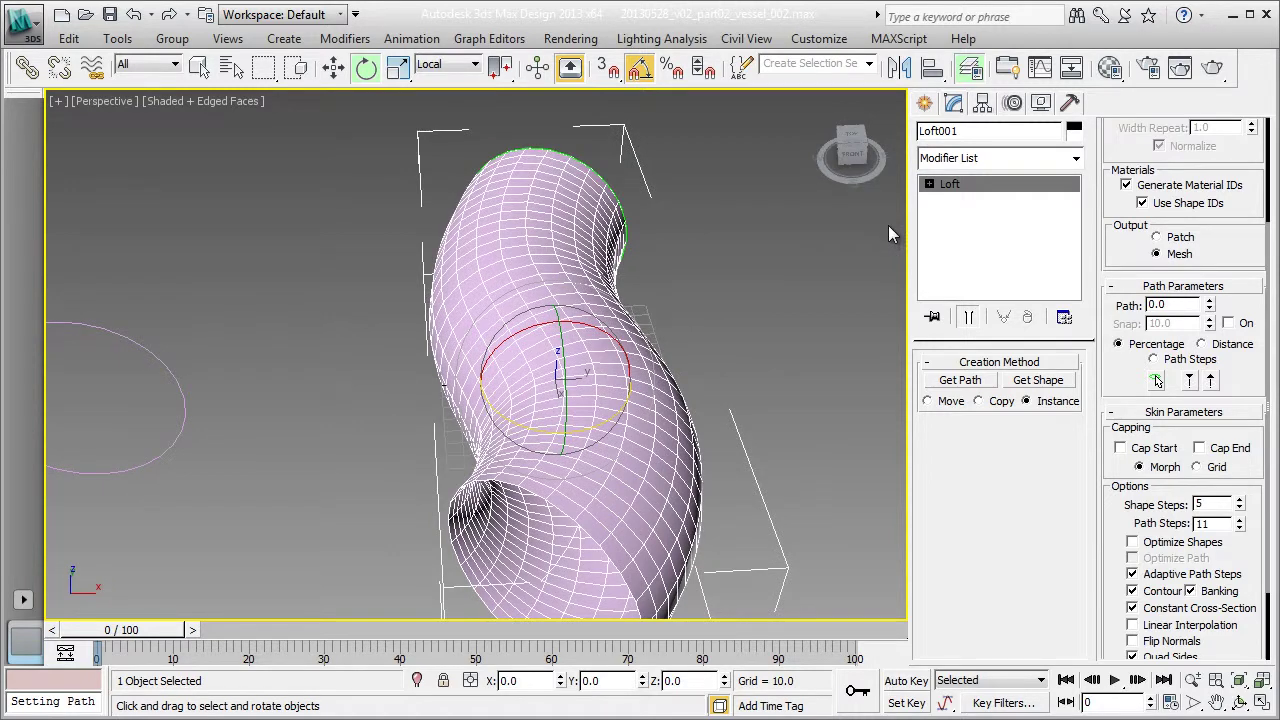
click(1000, 158)
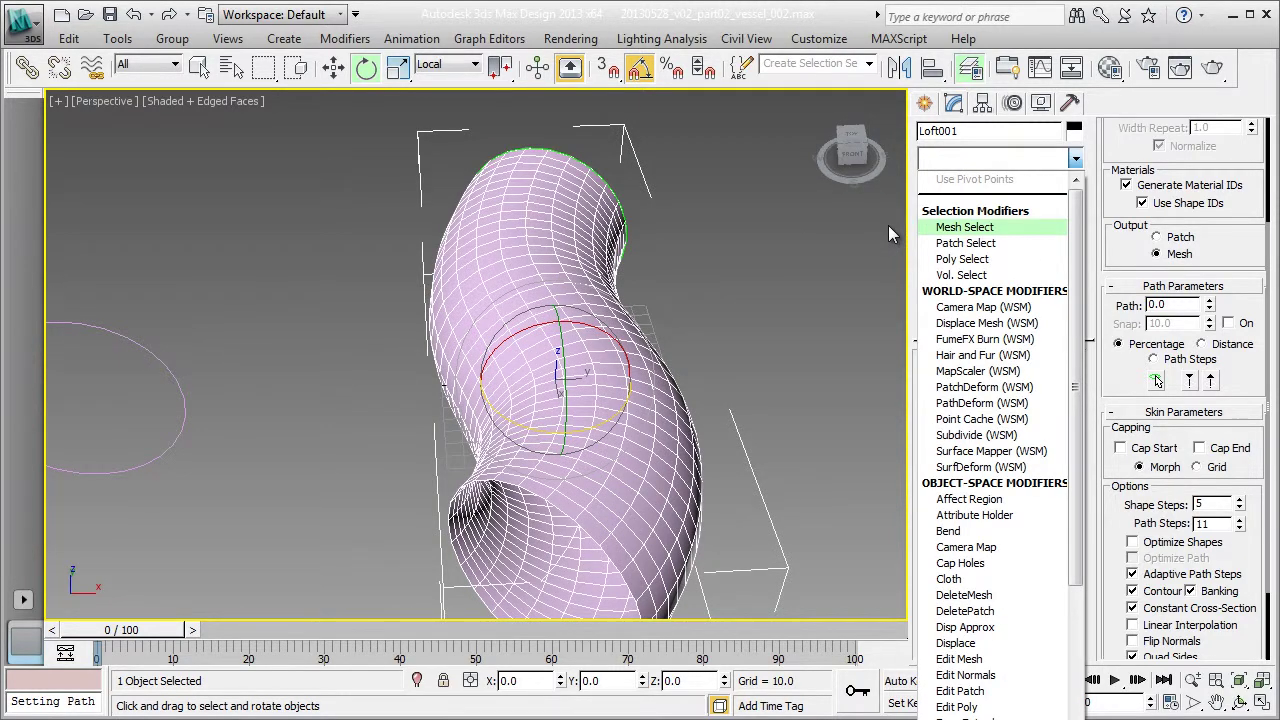
scroll(889, 227, down, 1)
click(889, 227)
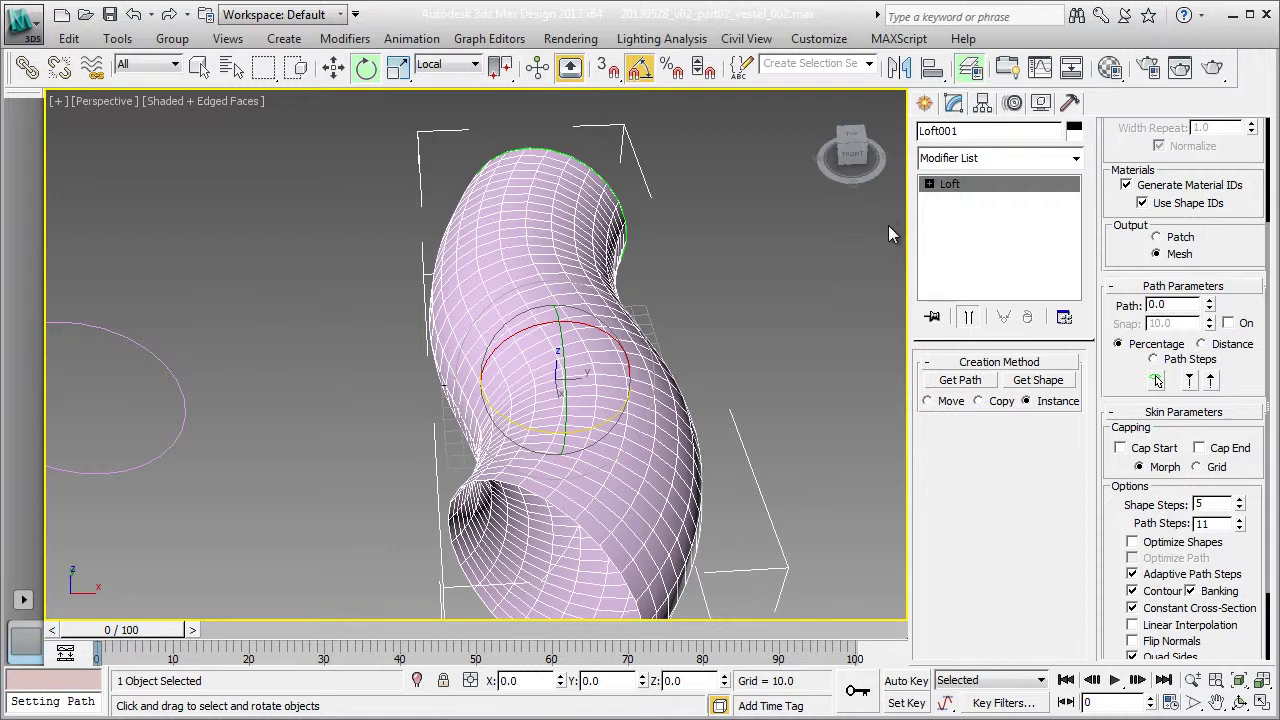
Select pathSpline by name in the layer manager, temporarily hiding Loft001 to expose the path.
drag(1045, 223, 889, 233)
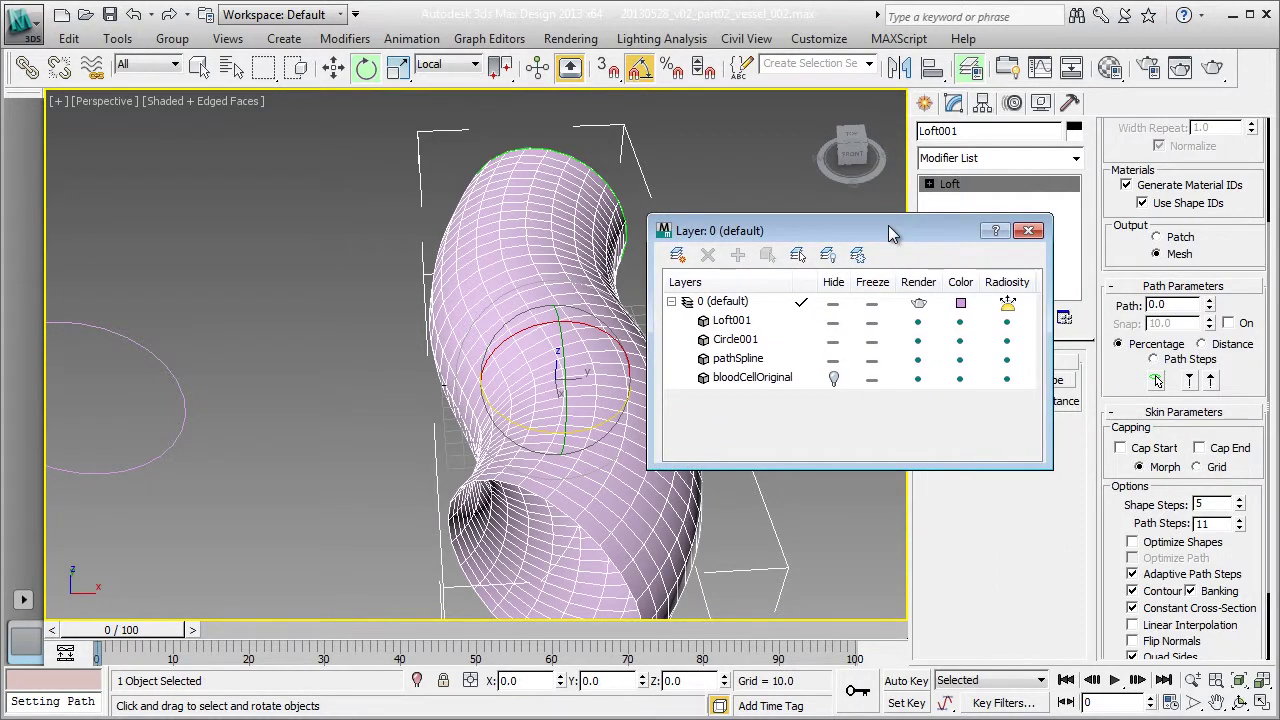
click(833, 322)
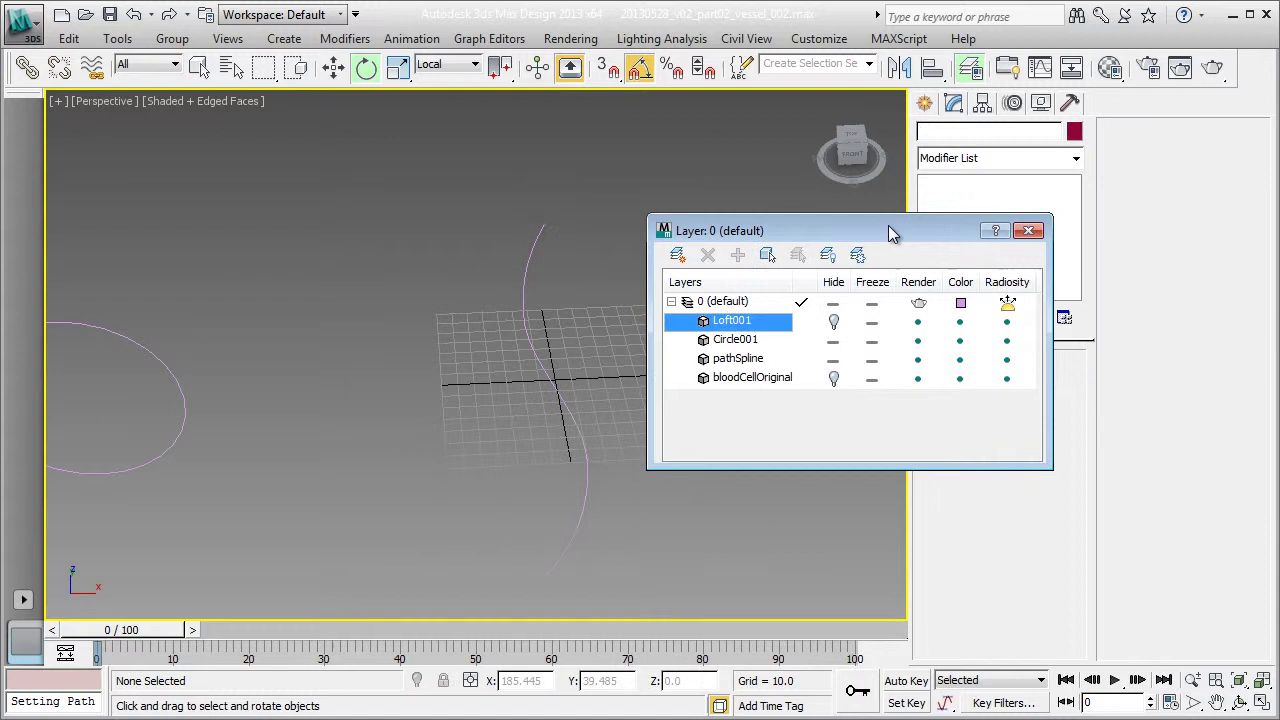
click(833, 360)
click(833, 358)
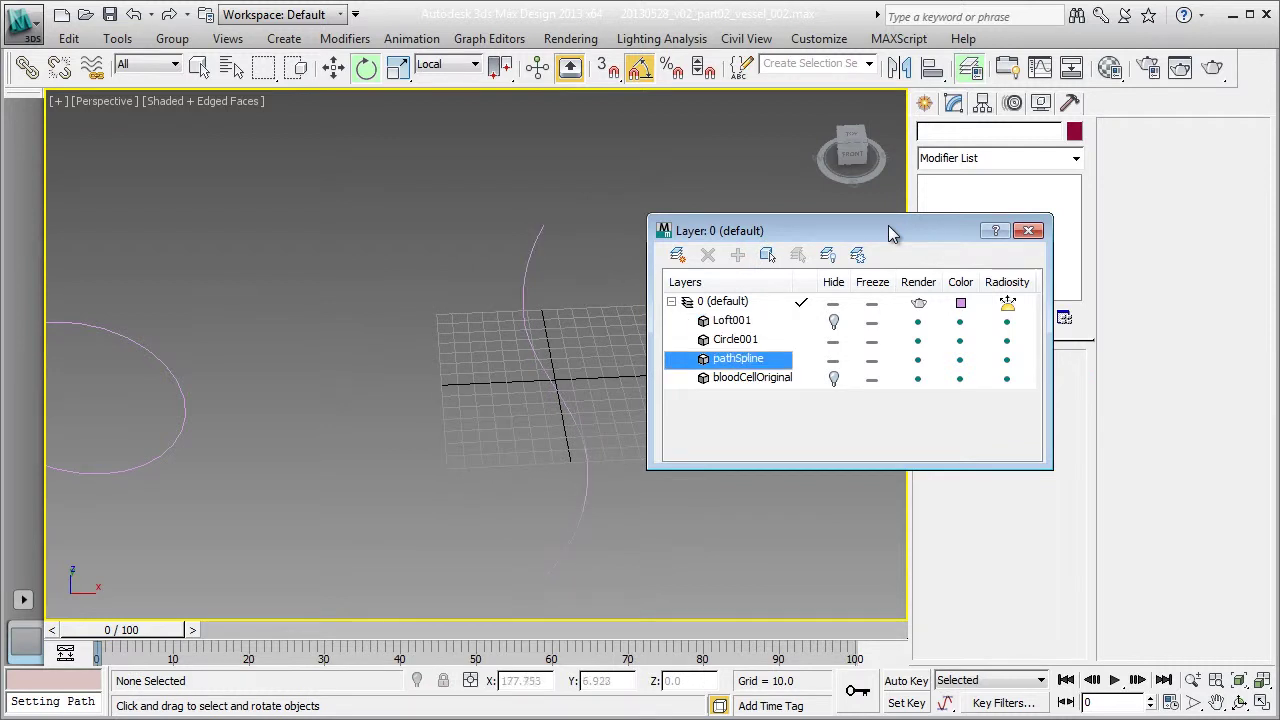
click(833, 359)
click(833, 359)
click(833, 320)
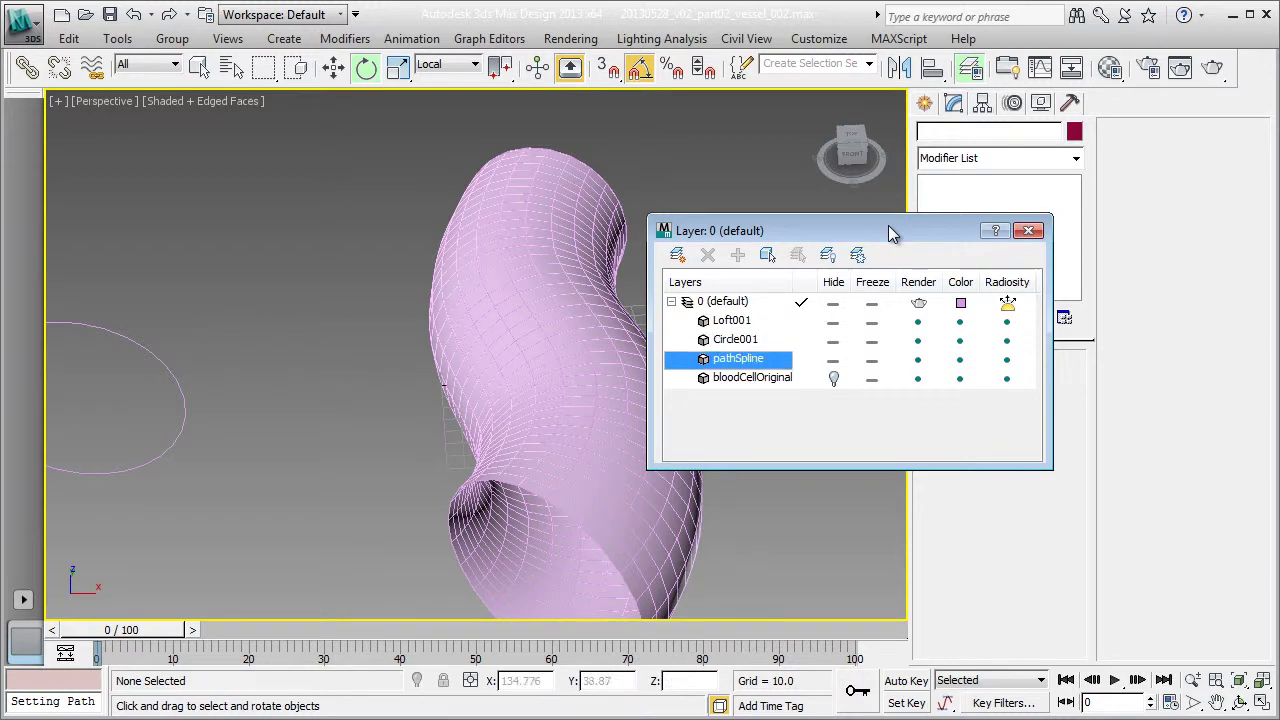
click(767, 255)
click(1028, 231)
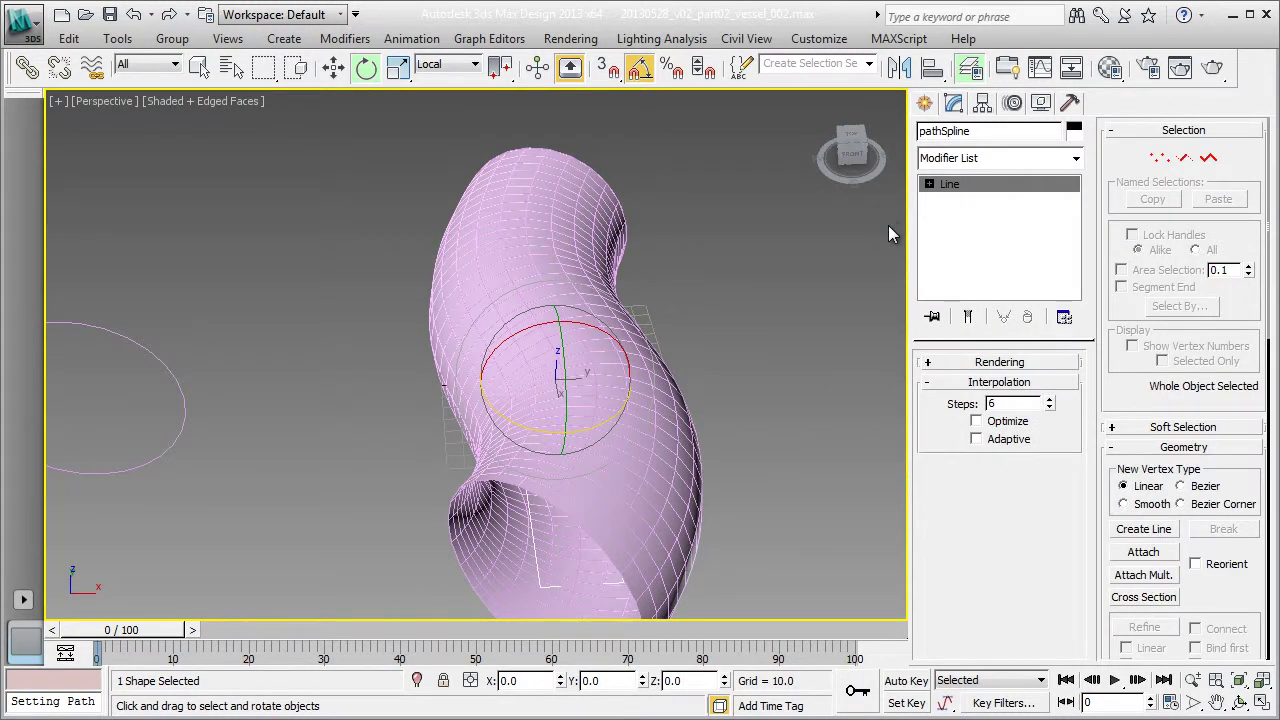
Move the first and last vertices of pathSpline outward along the path to lengthen the vessel at both ends.
key(1)
key(F3)
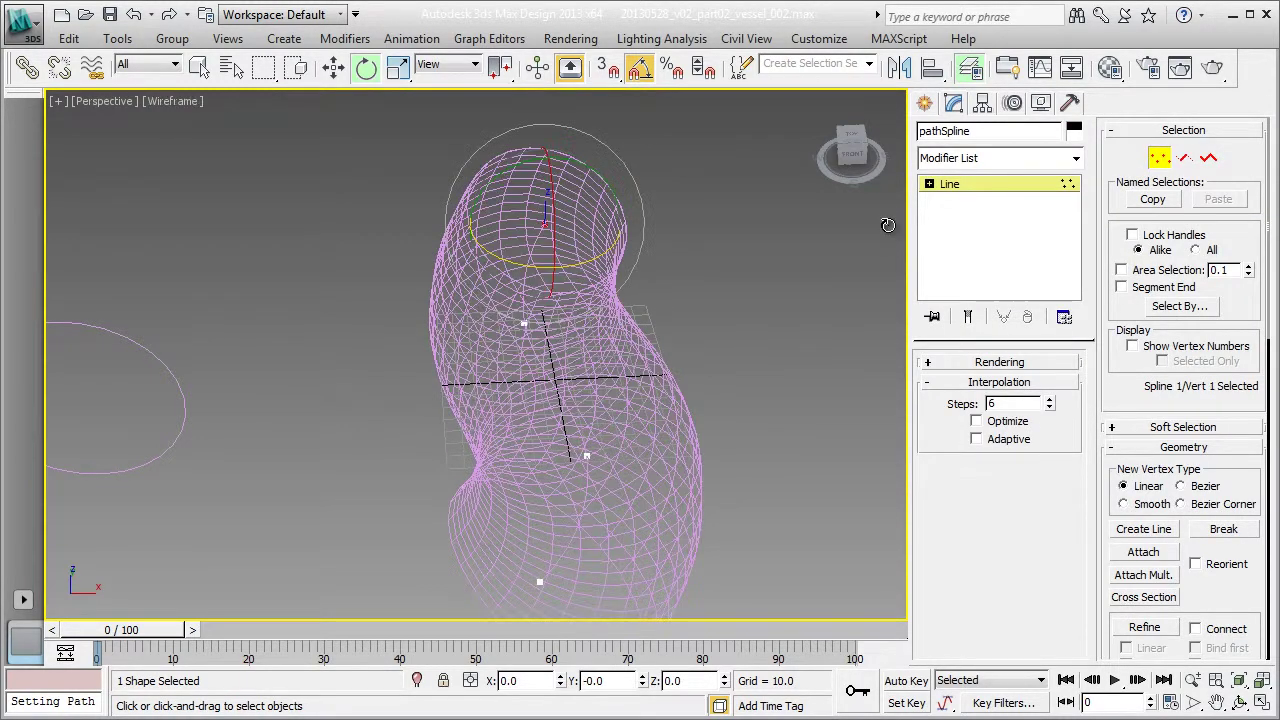
scroll(888, 225, down, 5)
alt+middle_drag(888, 225, 888, 285)
key(w)
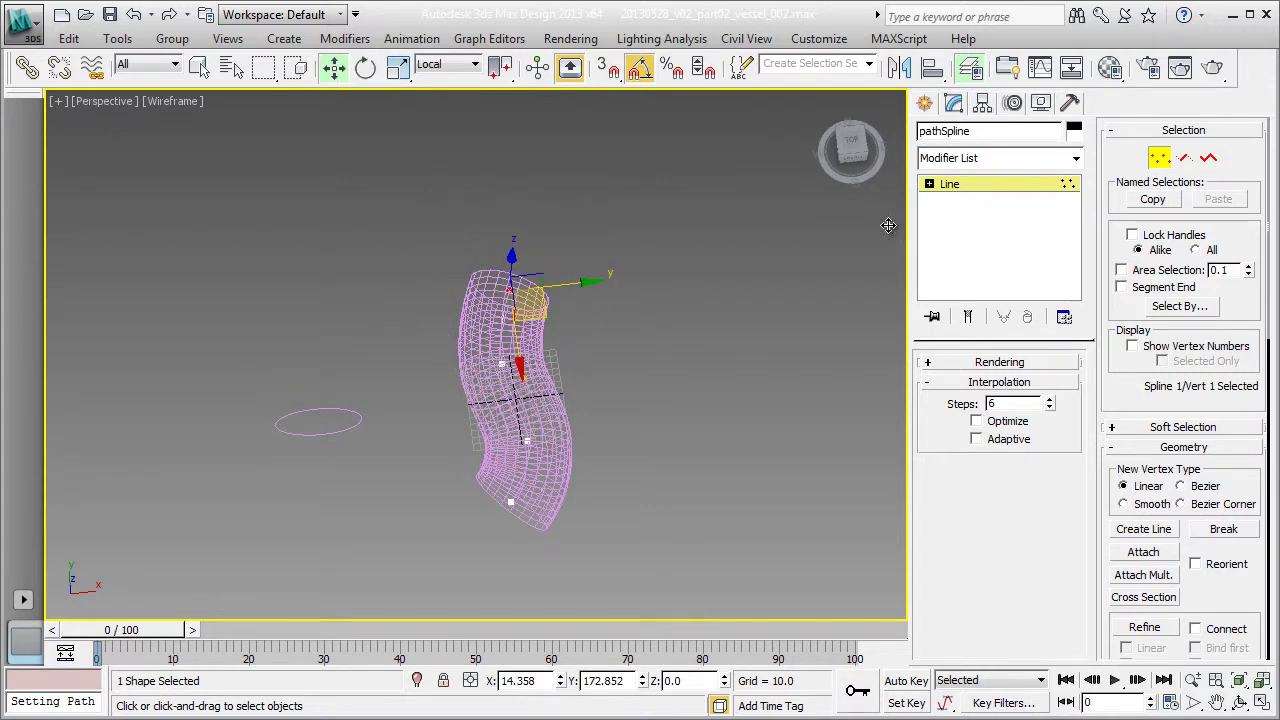
drag(531, 304, 541, 212)
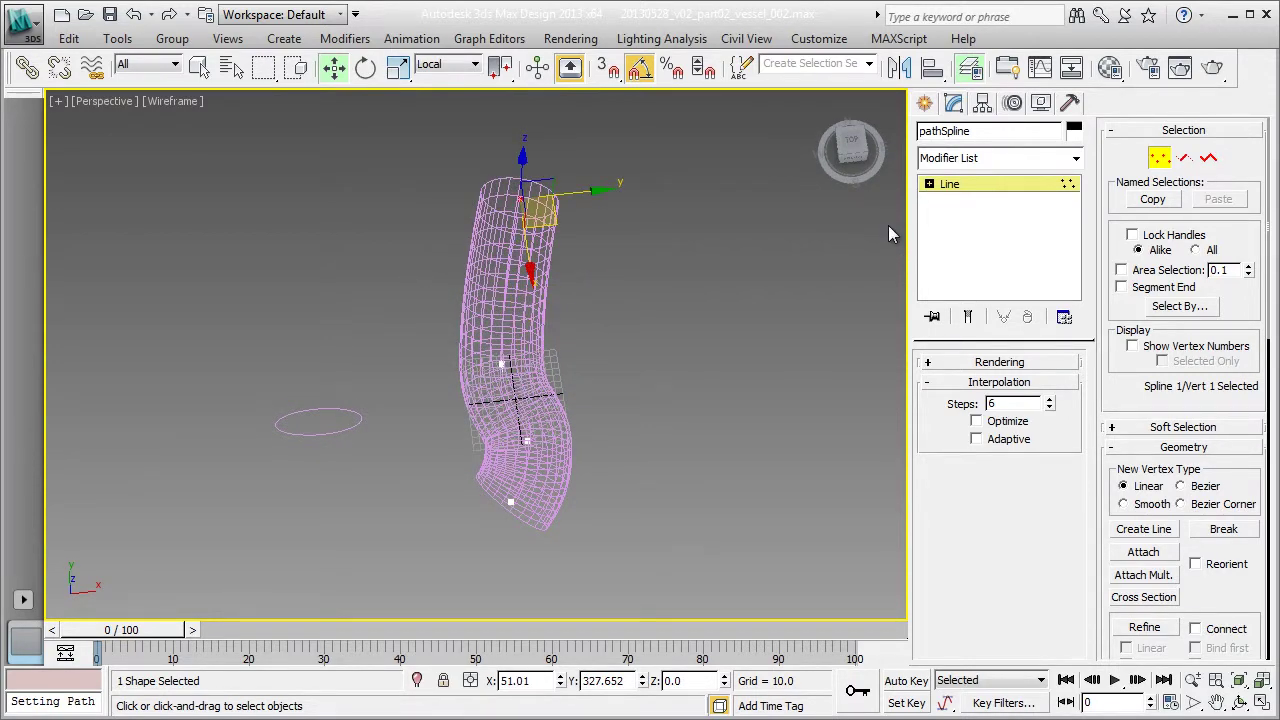
click(511, 502)
mouse_move(532, 516)
mouse_down()
mouse_move(500, 629)
mouse_move(508, 620)
mouse_up()
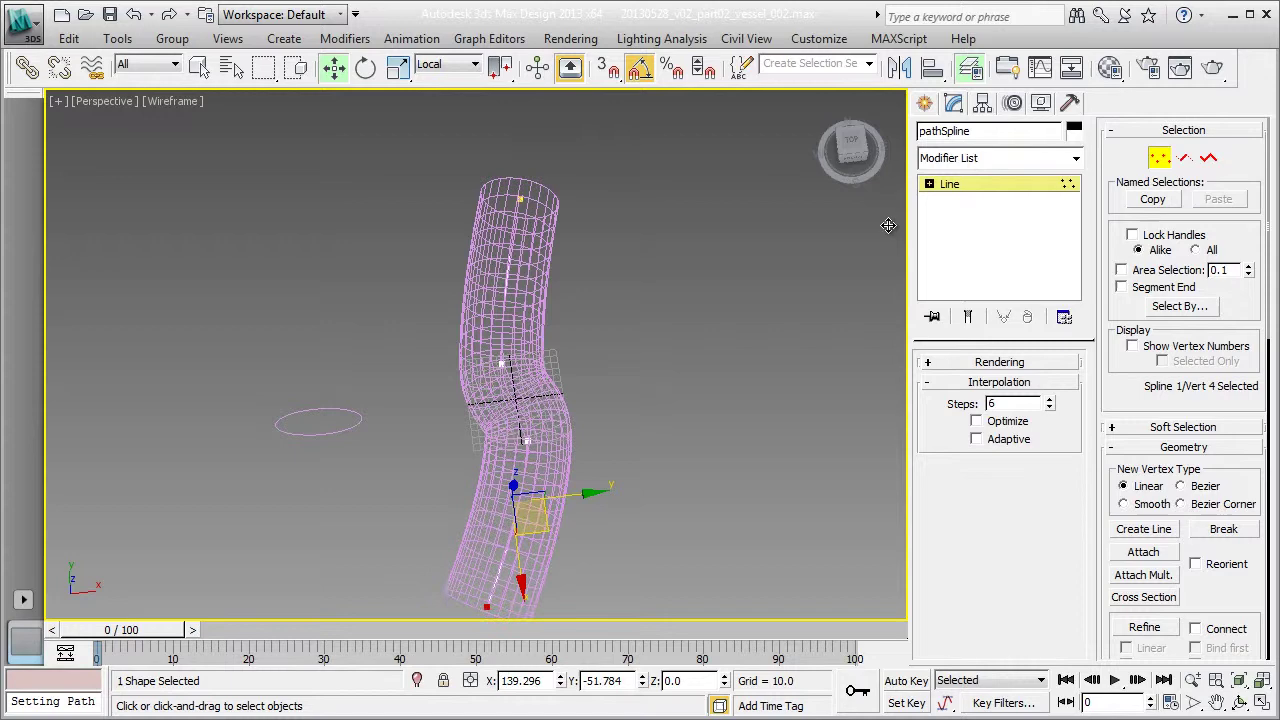
key(F3)
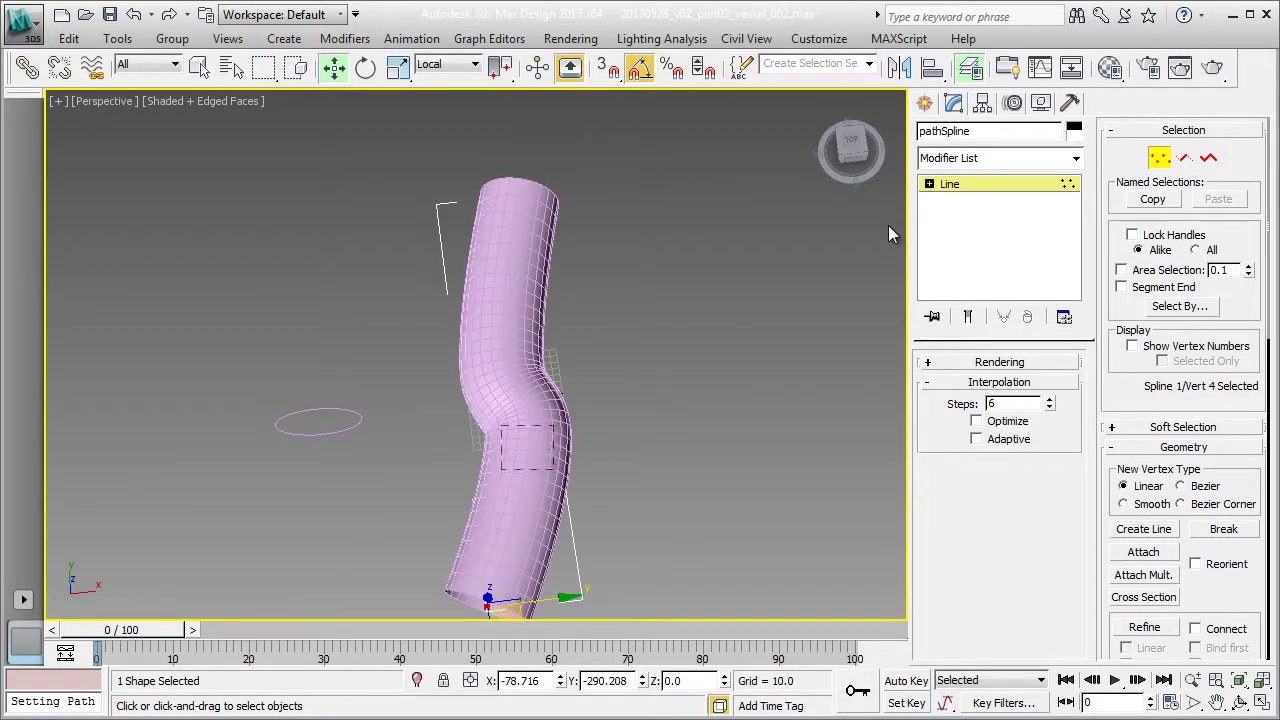
Reposition the two middle vertices of pathSpline to spread the S-bend evenly, and leave vertex editing.
drag(501, 425, 546, 502)
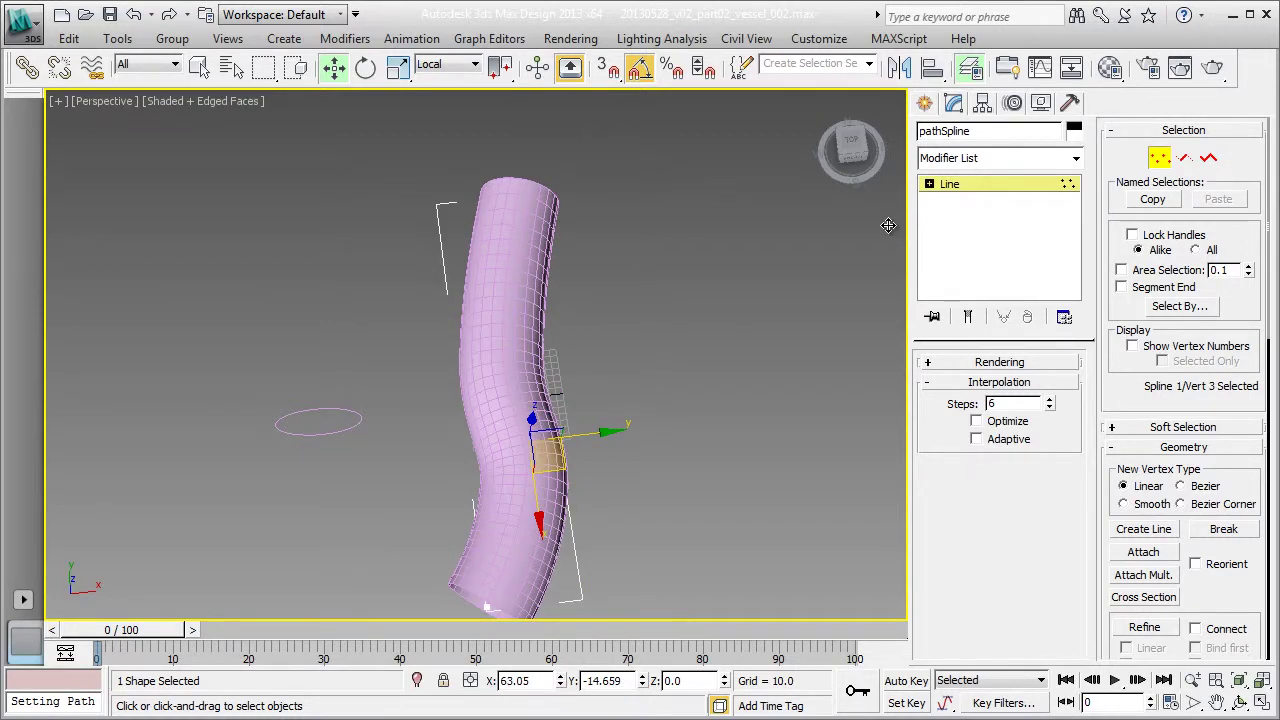
click(510, 362)
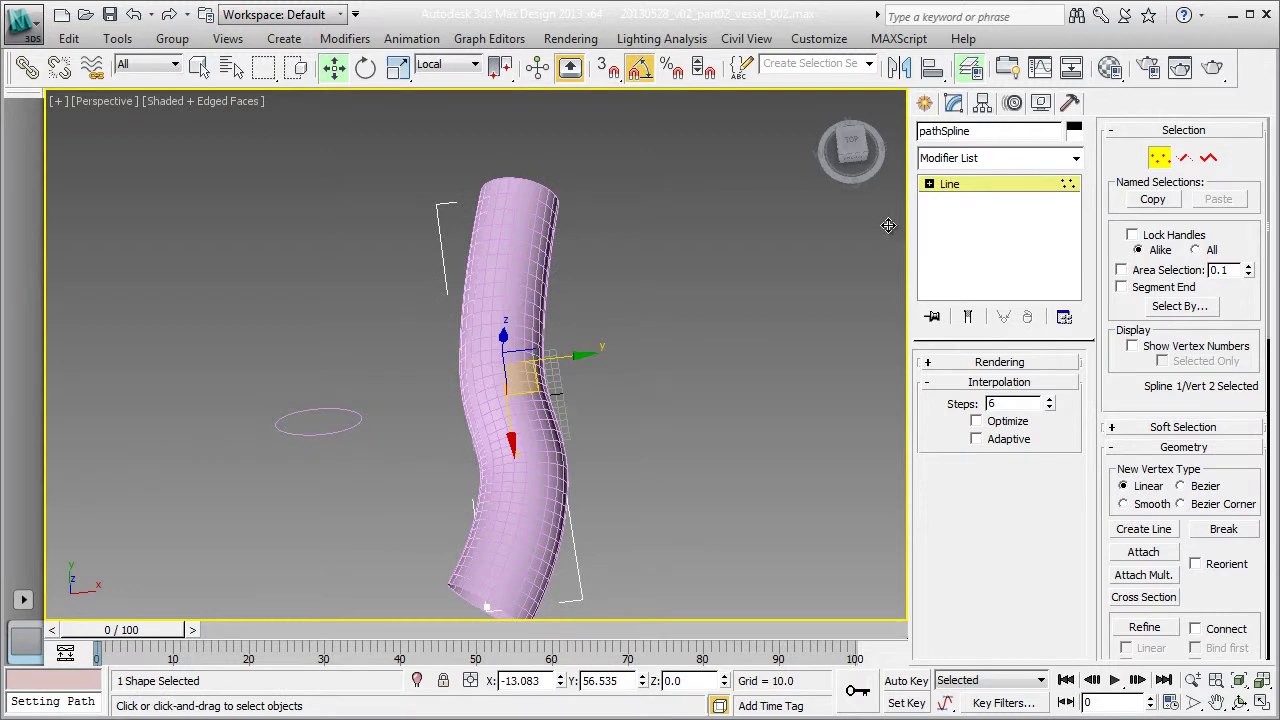
drag(525, 375, 503, 322)
middle_drag(503, 322, 476, 286)
key(F3)
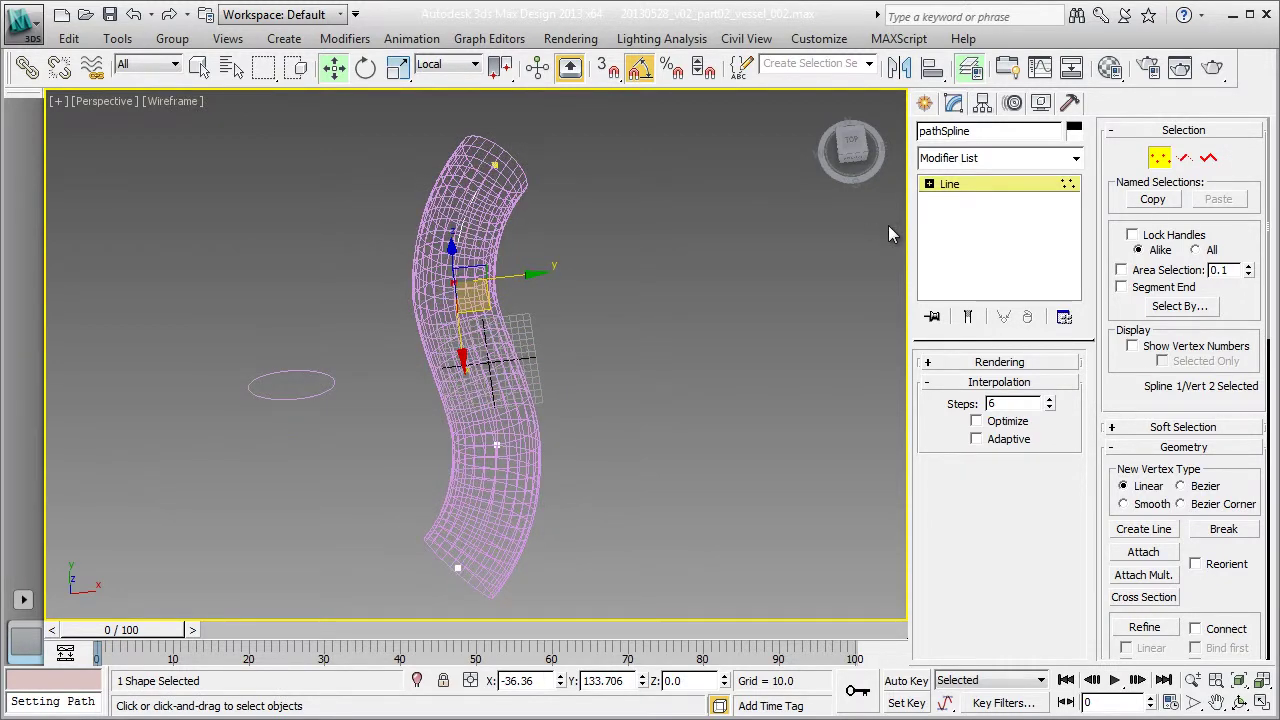
key(F3)
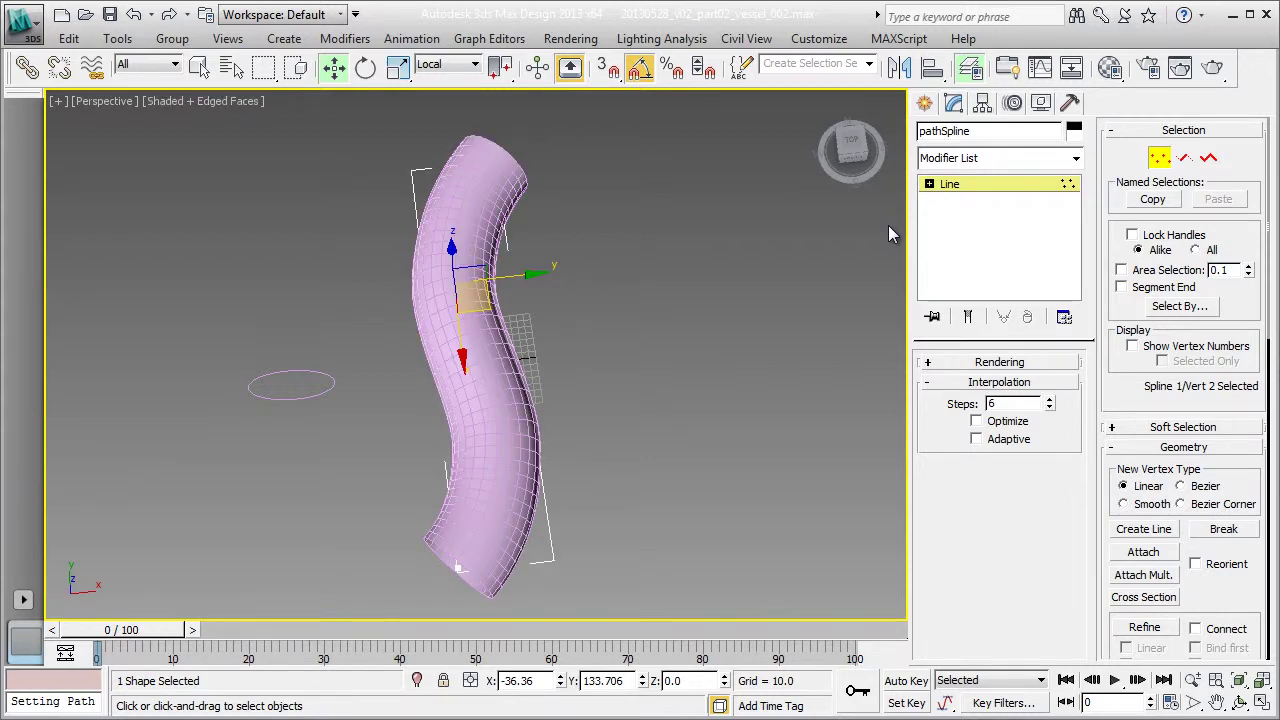
key(1)
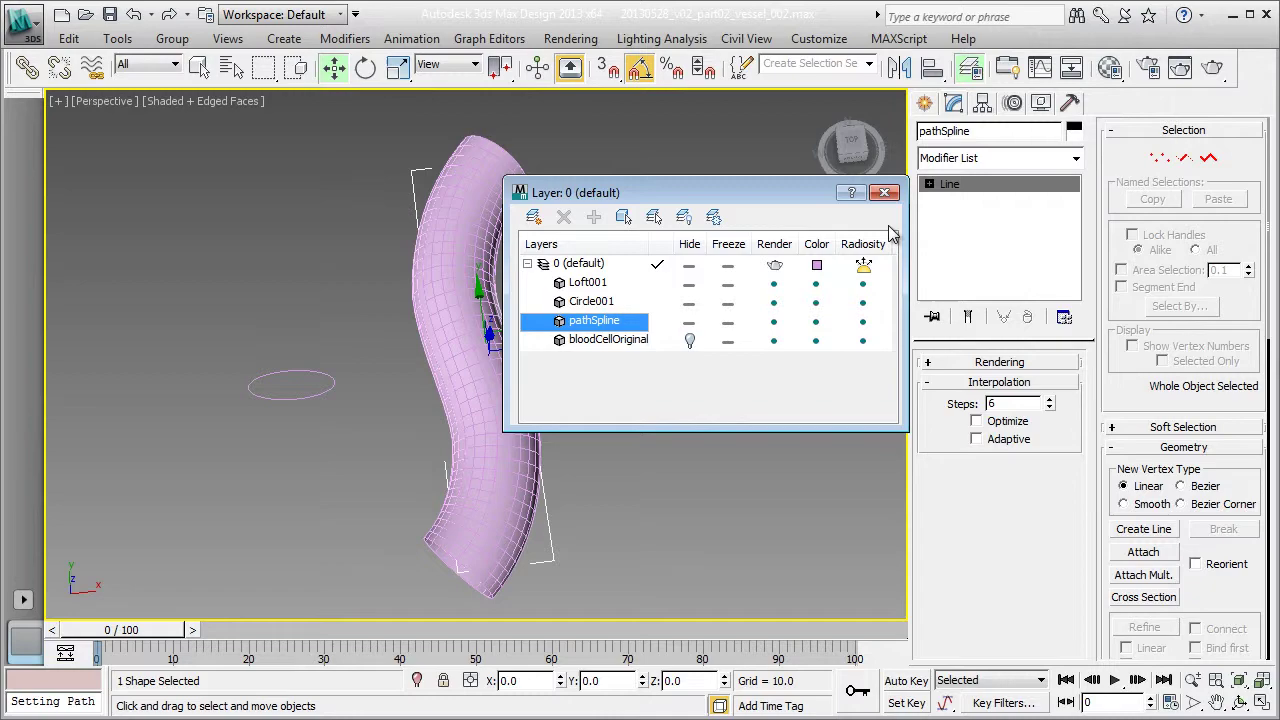
Hide pathSpline in the layer manager and select the lofted vessel Loft001.
click(689, 322)
mouse_move(770, 193)
mouse_down()
mouse_move(1241, 242)
mouse_move(1279, 193)
mouse_up()
key(ctrl+z)
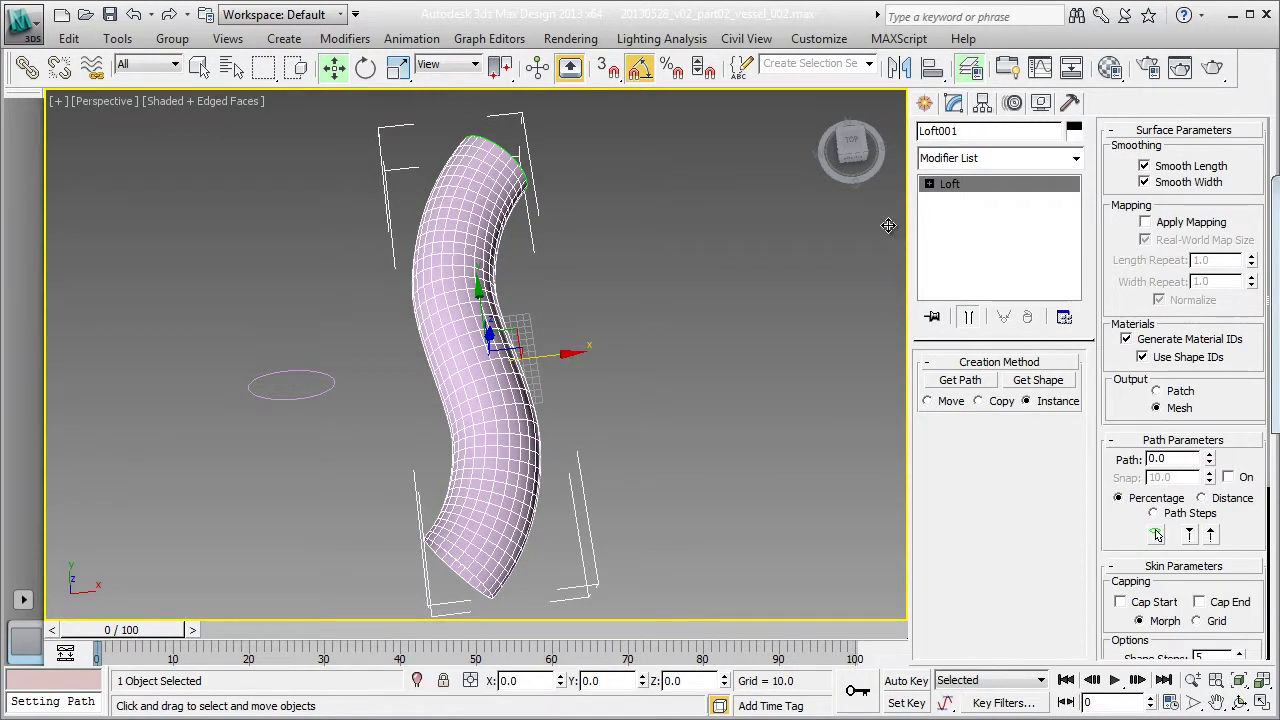
key(z)
mouse_move(889, 226)
alt+middle_down()
mouse_move(887, 120)
mouse_move(893, 236)
alt+middle_up()
Add a Noise modifier to Loft001 with Scale 20 and a Strength of 20 in X, Y and Z.
click(1076, 158)
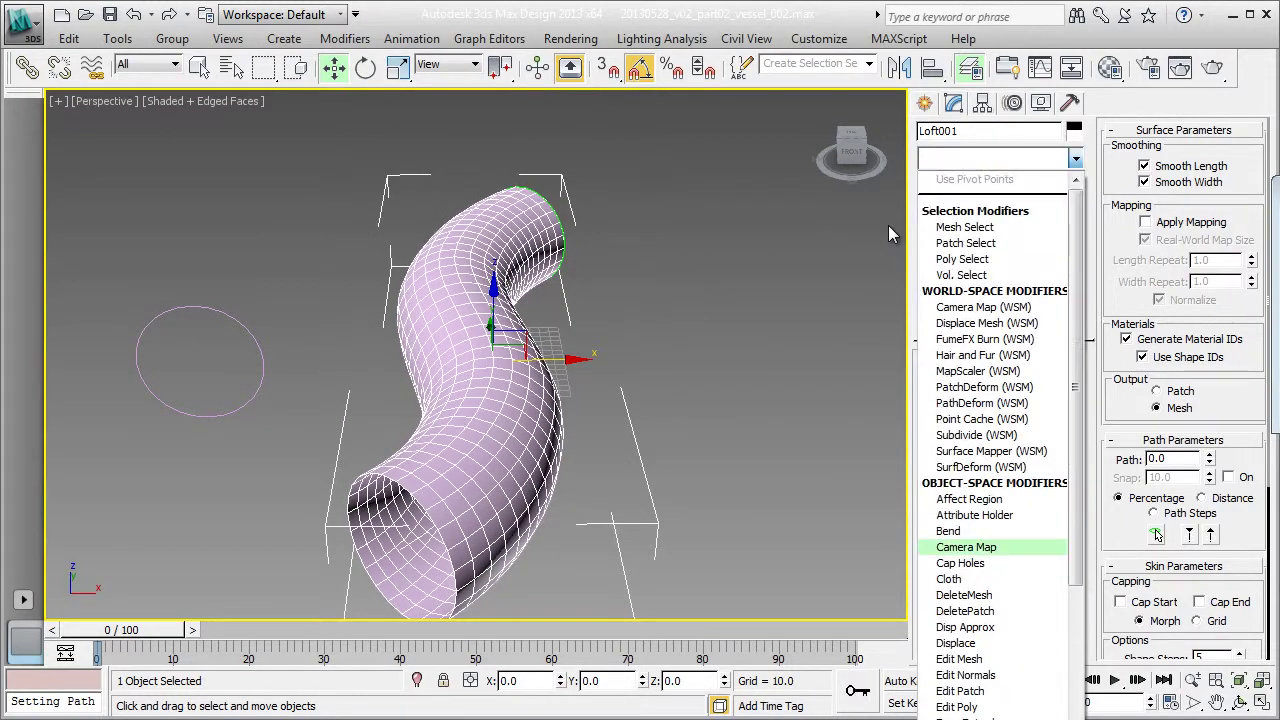
key(n)
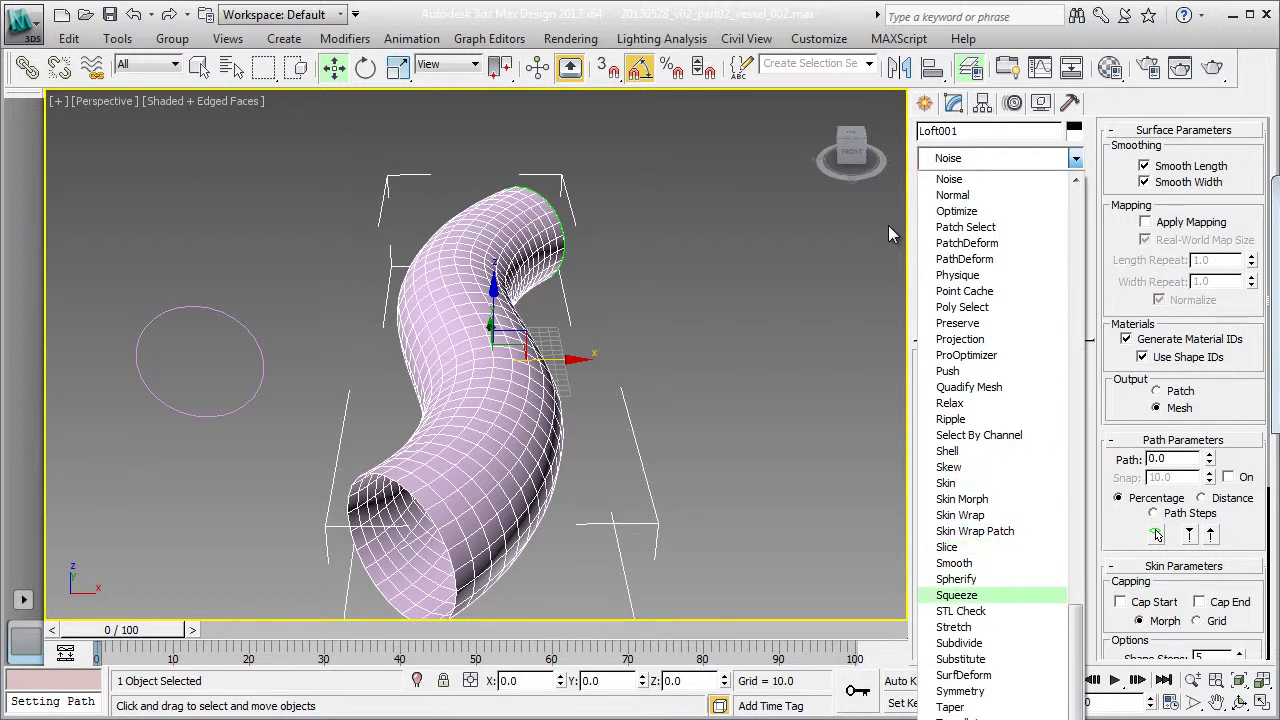
key(Return)
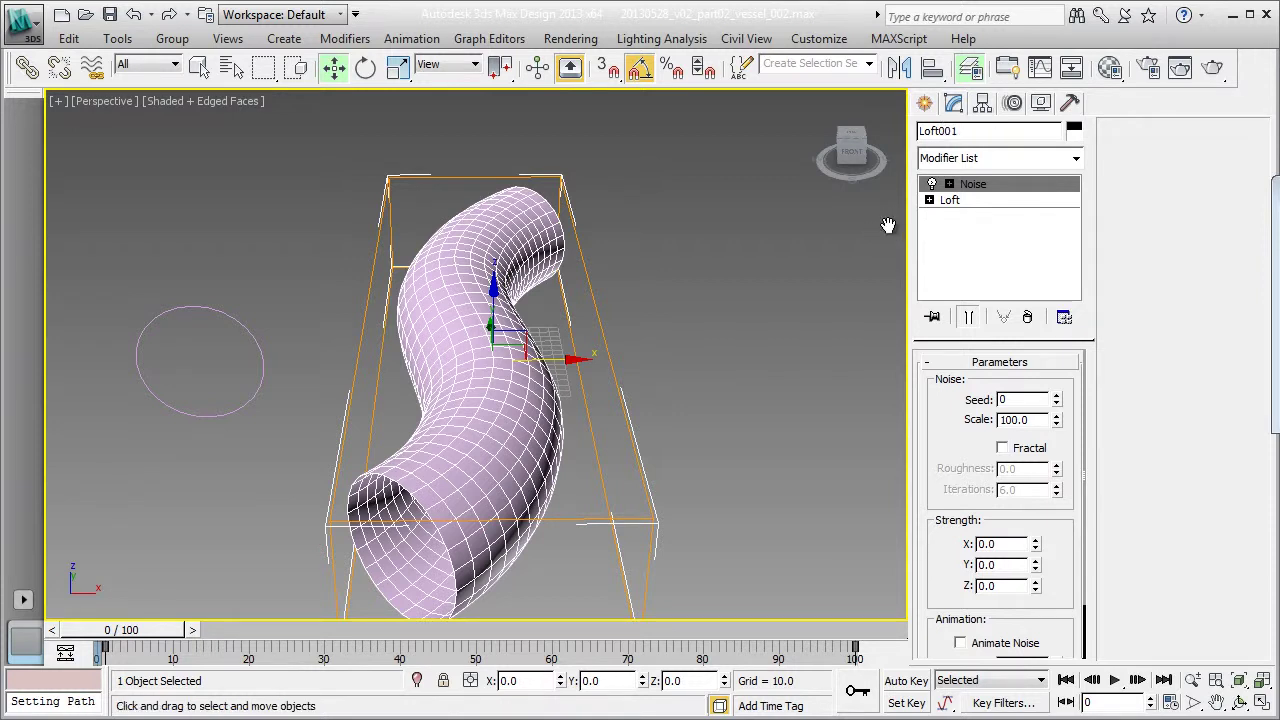
double_click(1026, 420)
text(20)
key(Return)
text(20)
key(Tab)
text(20)
key(Tab)
text(20)
key(shift+Tab)
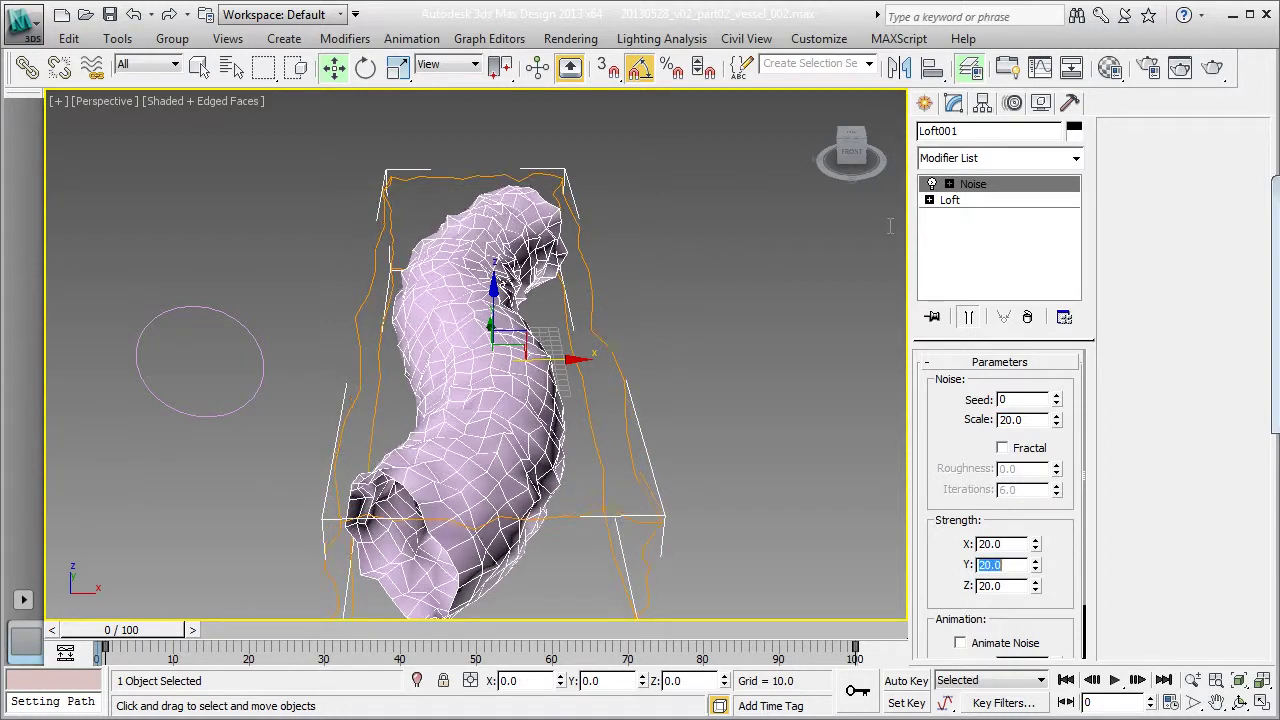
Add a TurboSmooth modifier above Noise with Isoline Display turned on.
alt+middle_drag(890, 227, 892, 234)
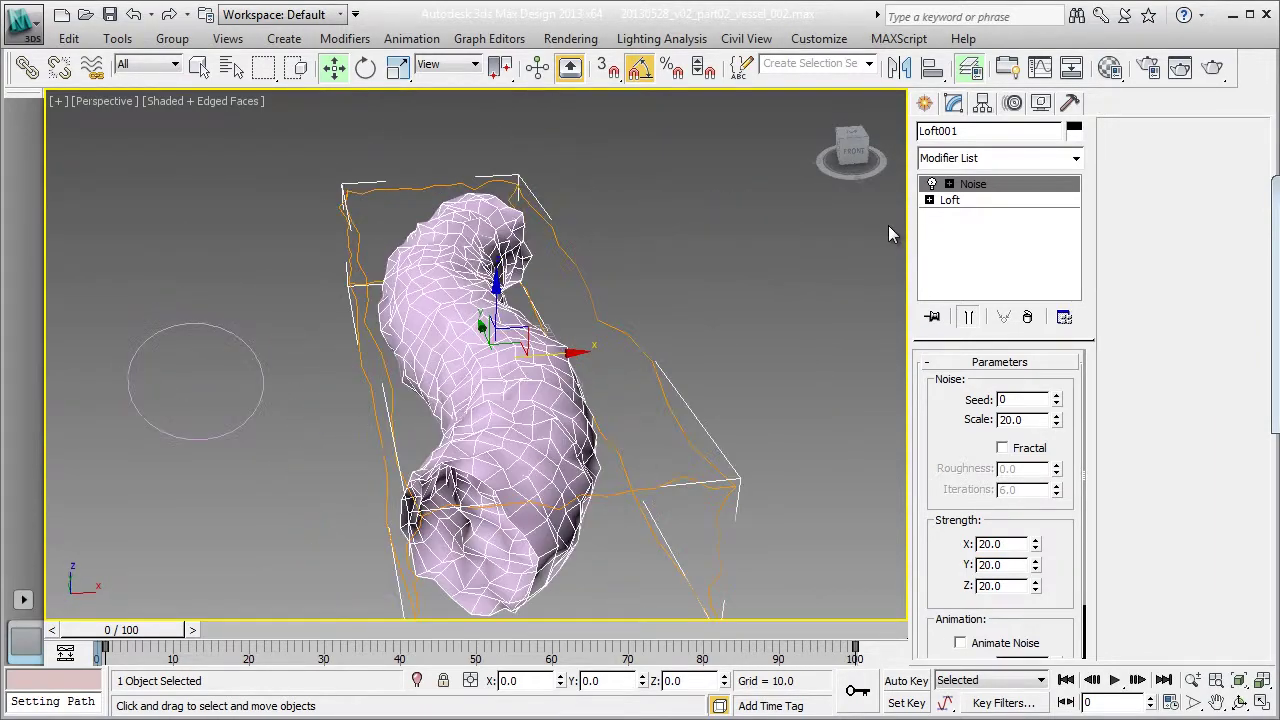
click(1076, 158)
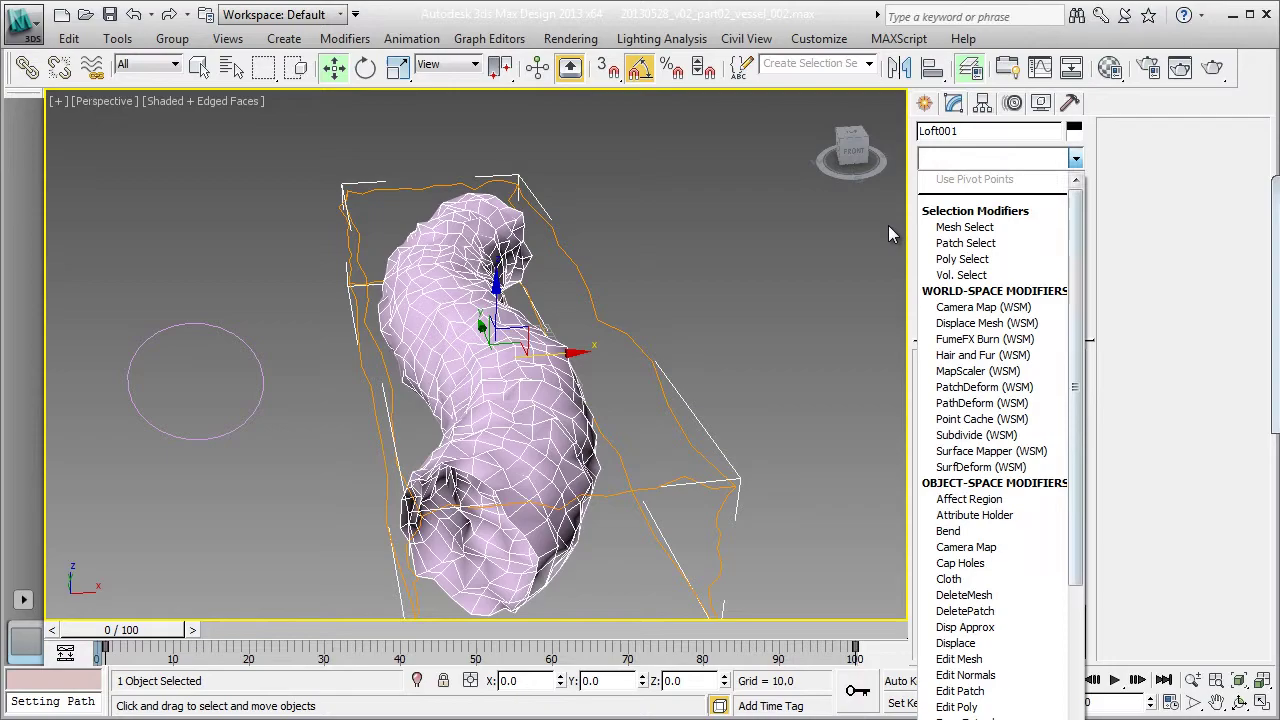
text(tu)
key(Return)
mouse_move(893, 236)
alt+middle_down()
mouse_move(928, 224)
mouse_move(893, 236)
alt+middle_up()
click(939, 445)
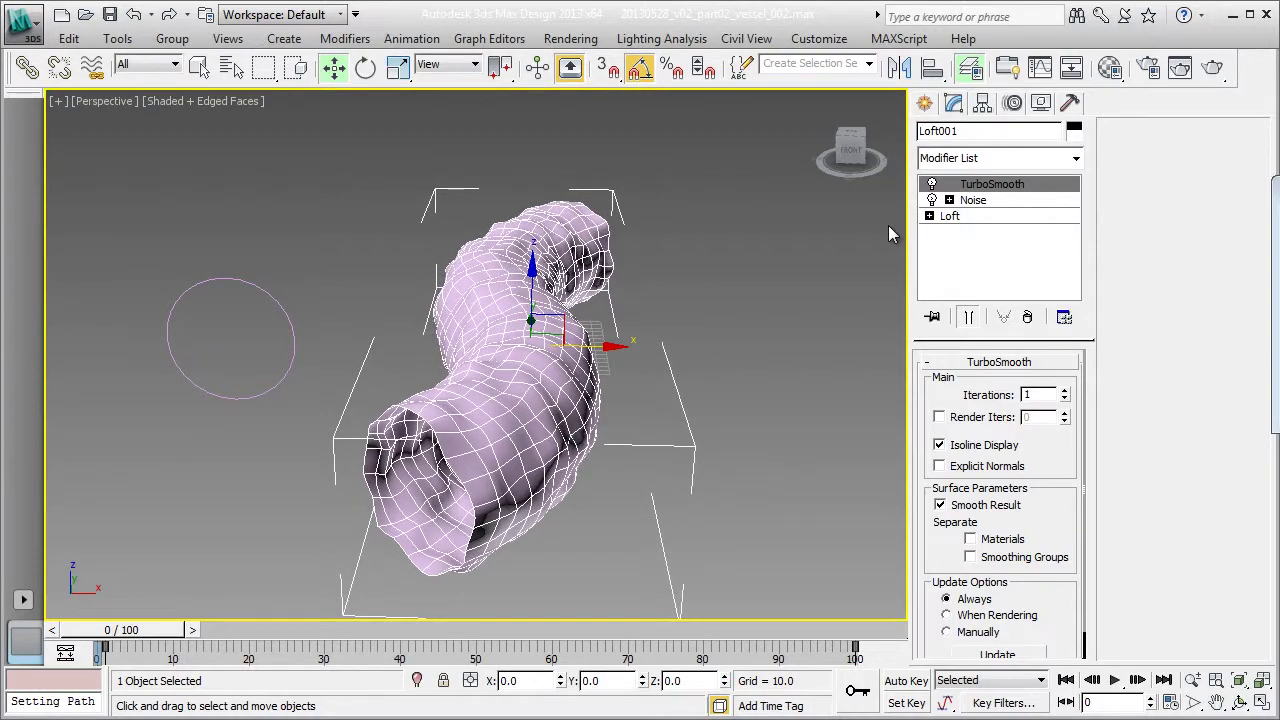
Add a Shell modifier on top of TurboSmooth to give the vessel wall thickness.
key(alt+Down)
key(Down)
key(Down)
key(Down)
key(Down)
key(Down)
key(Down)
key(Down)
key(Up)
key(Up)
key(Up)
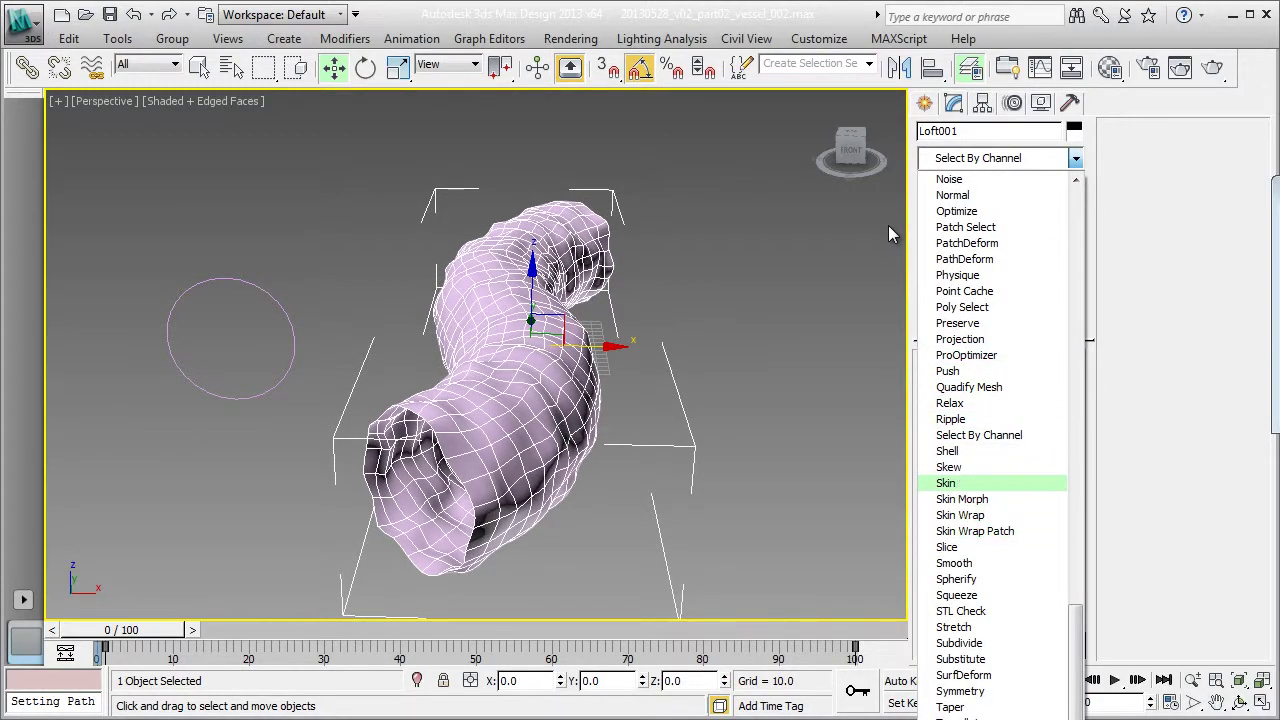
key(Return)
Set the Shell's Outer Amount to 7.0 with 2 segments to thicken the vessel wall.
scroll(893, 235, up, 3)
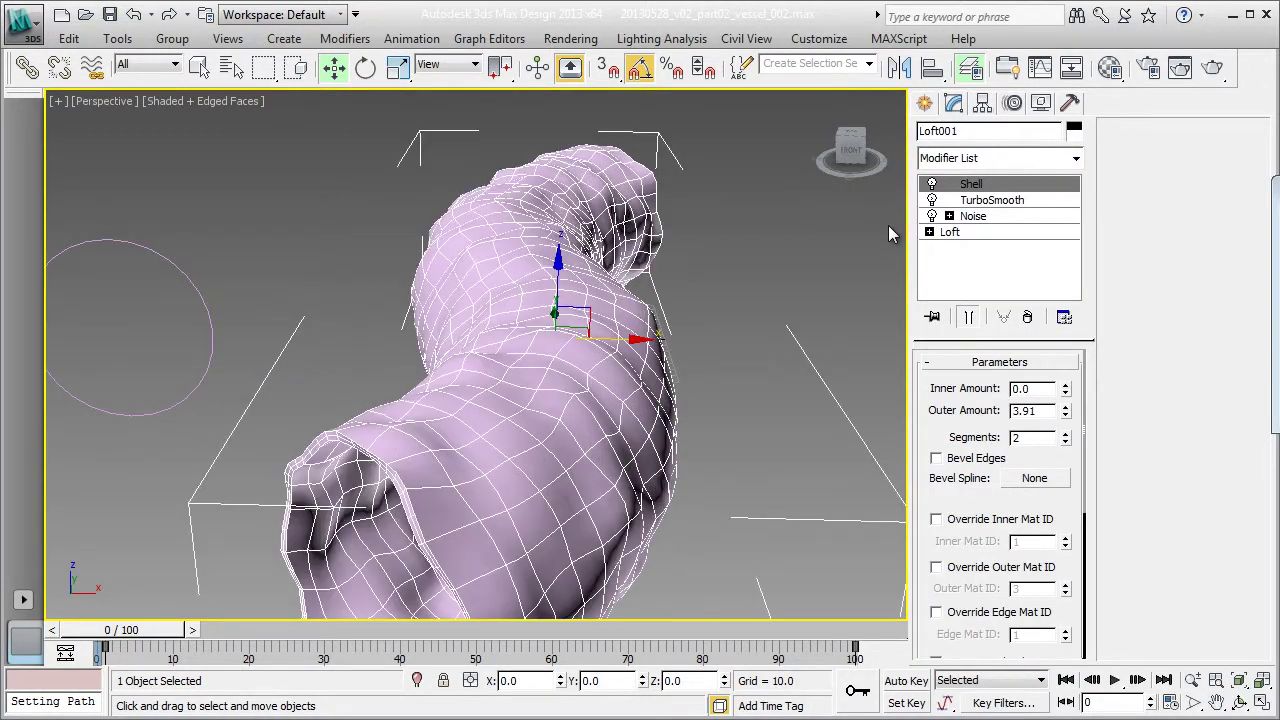
middle_drag(893, 235, 907, 187)
drag(1065, 411, 1065, 360)
alt+middle_drag(893, 234, 888, 226)
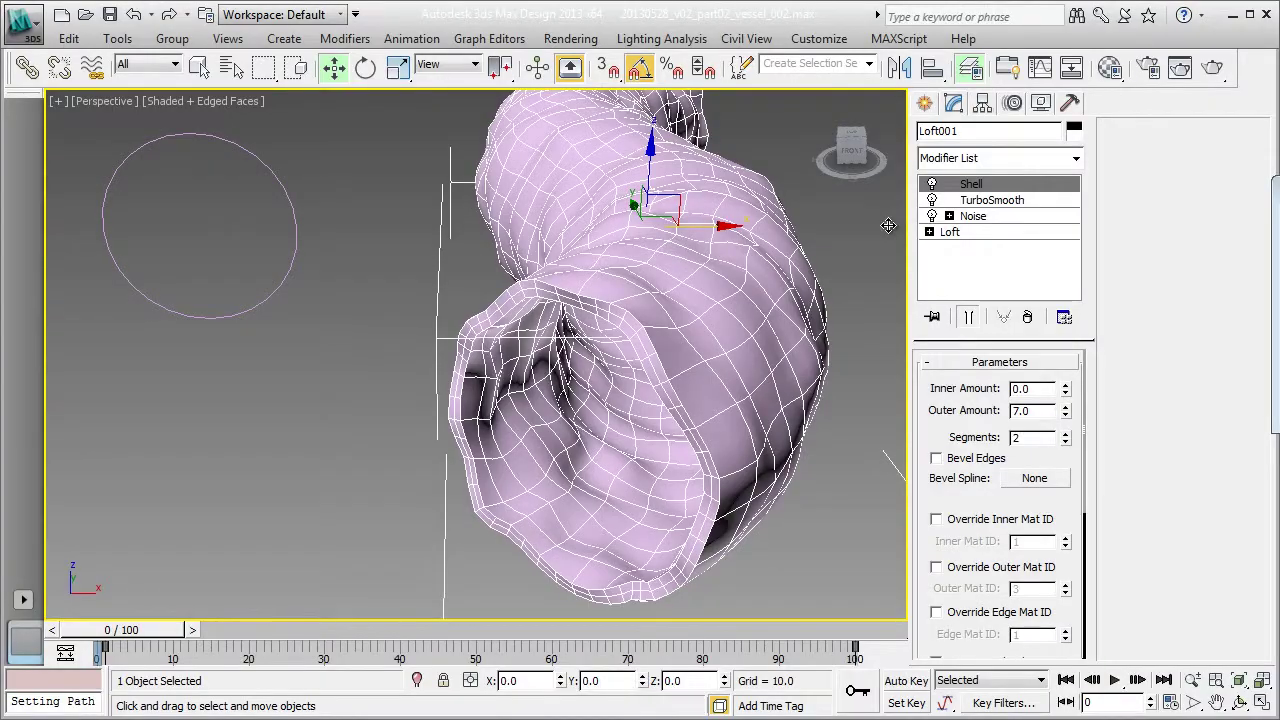
alt+middle_drag(888, 226, 872, 250)
Turn on Apply Mapping in the base Loft's surface parameters and open the Material Editor.
click(973, 216)
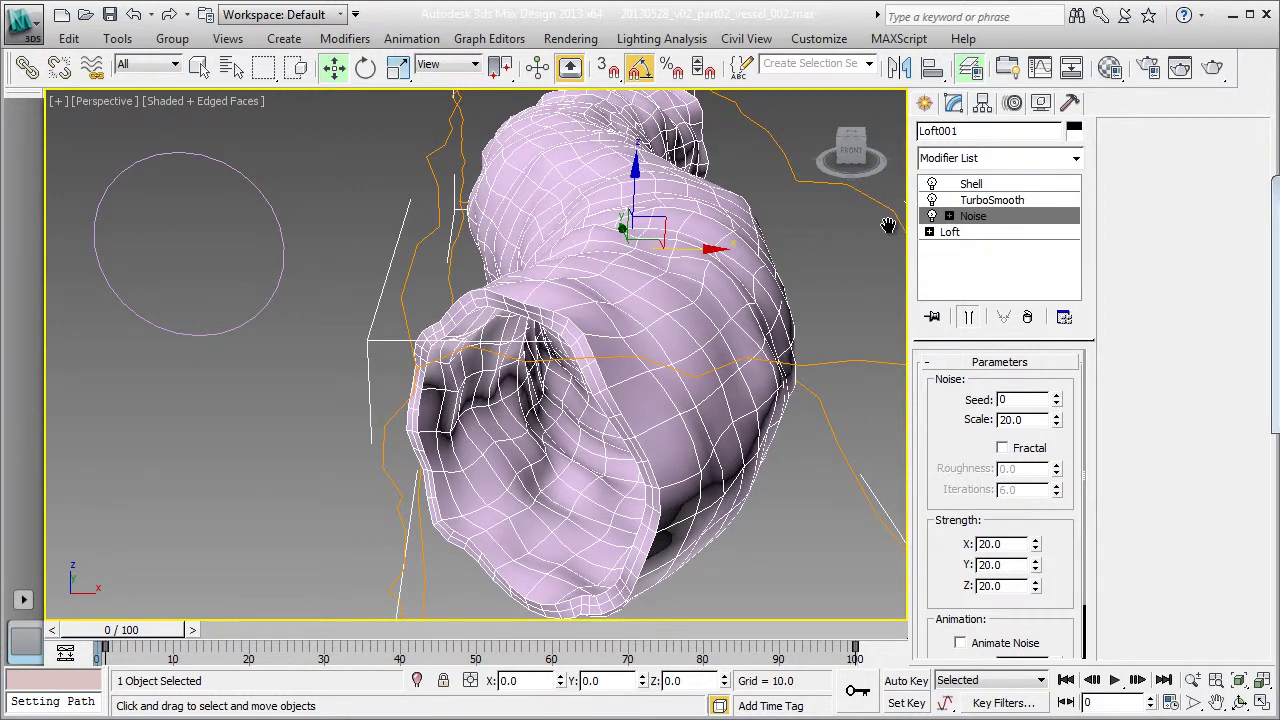
scroll(888, 226, down, 3)
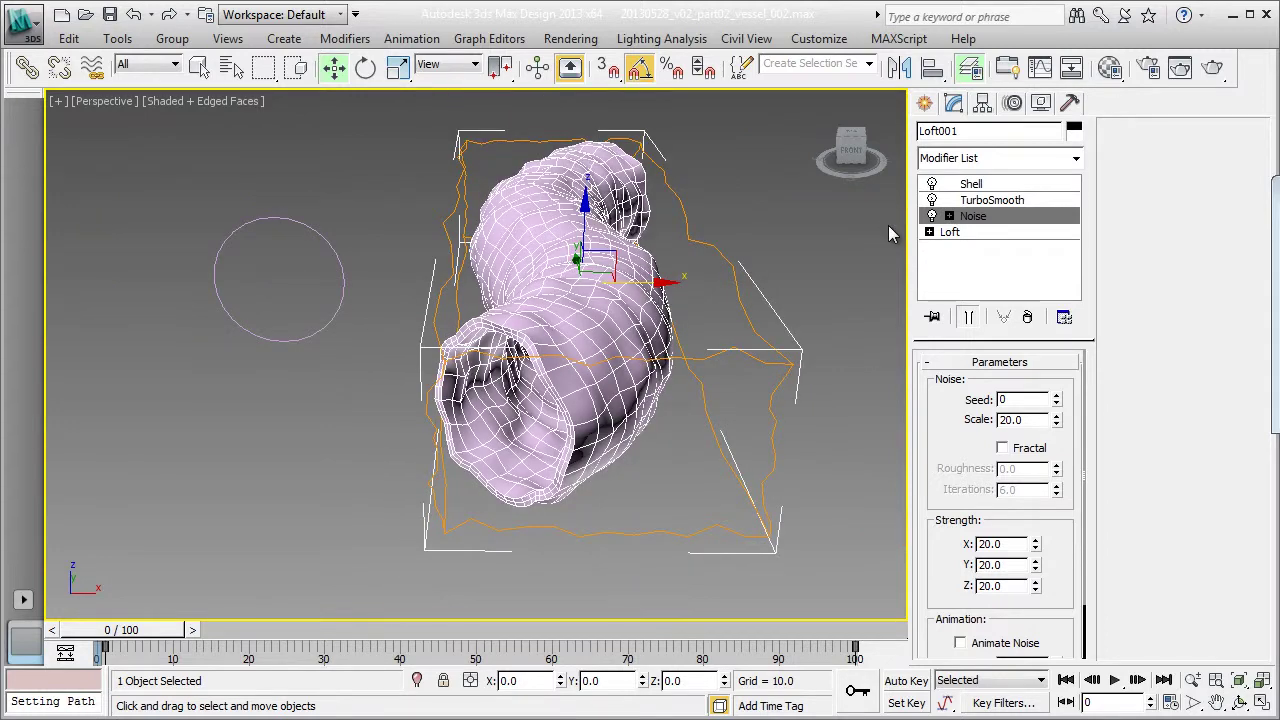
middle_drag(888, 226, 940, 246)
click(950, 232)
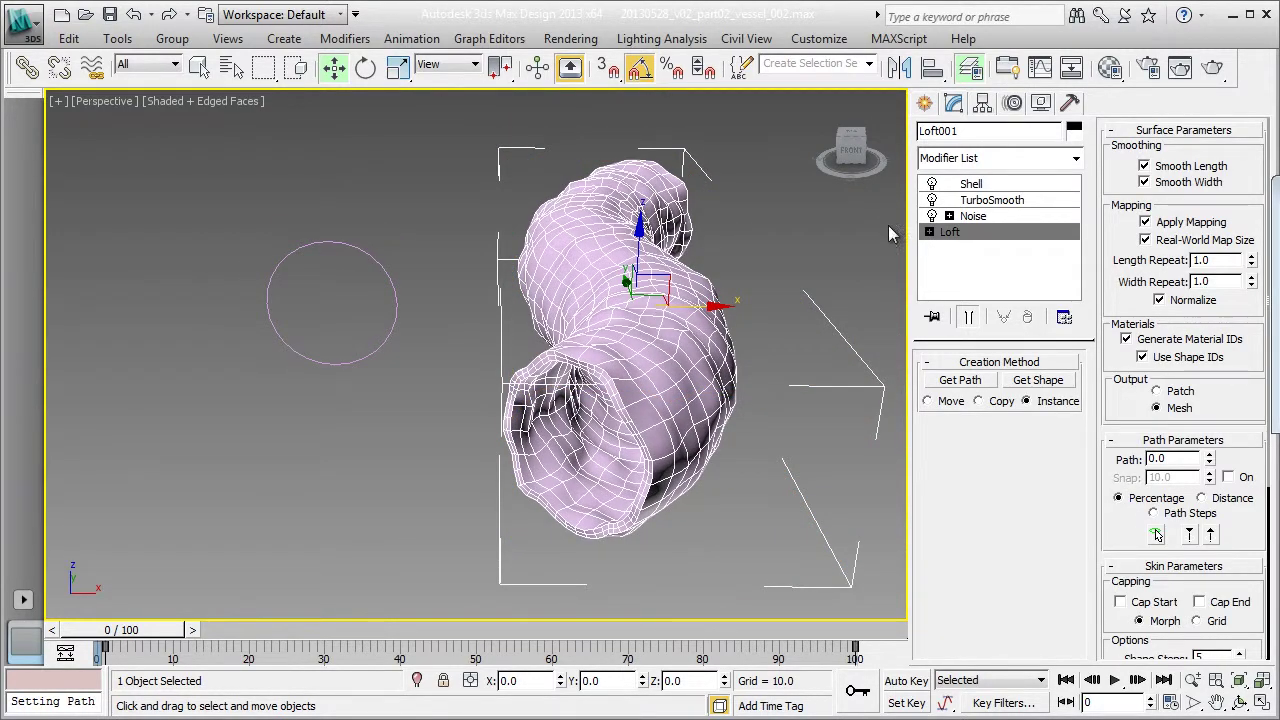
scroll(1184, 388, down, 5)
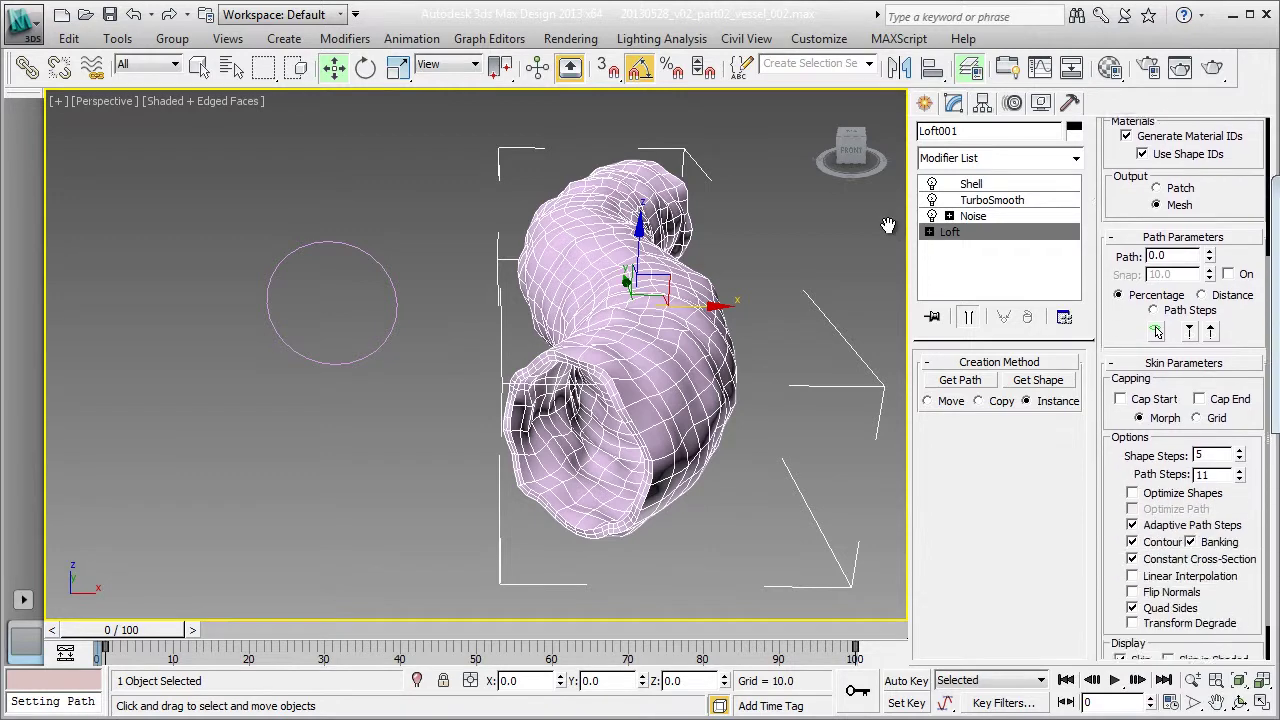
scroll(888, 226, up, 7)
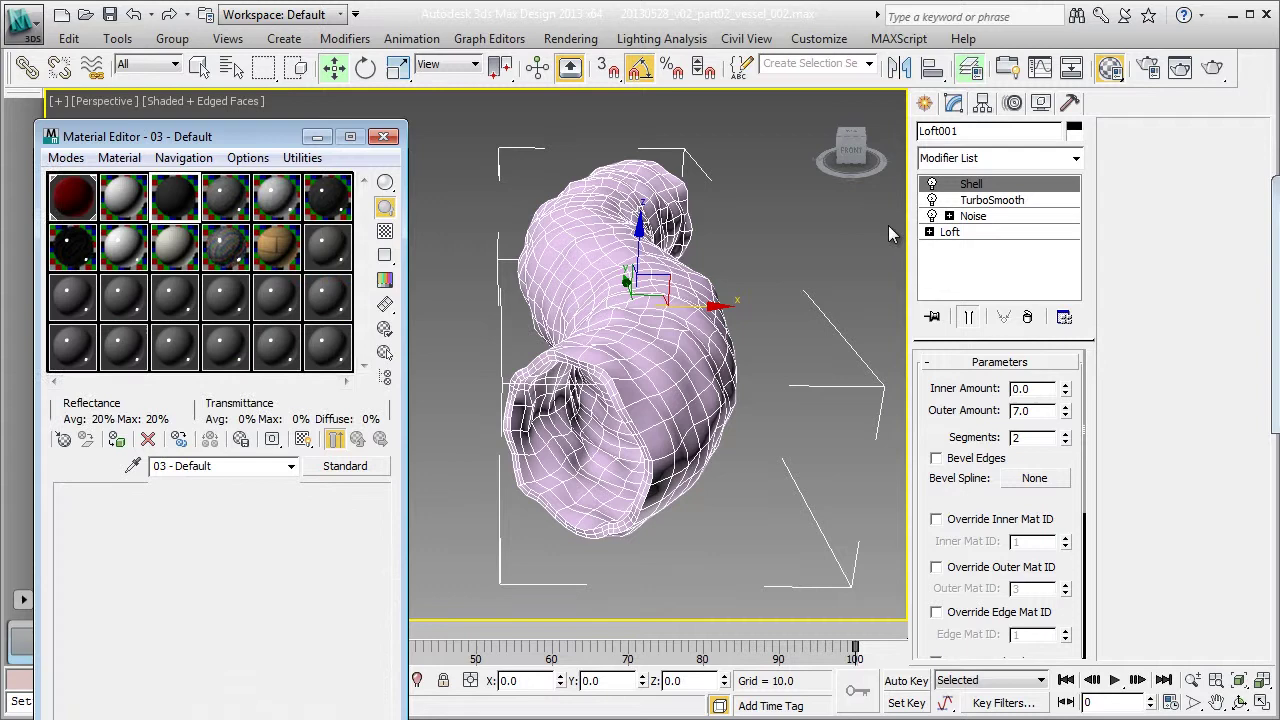
Change the second sample slot's material to Standard and assign a Falloff map to its Diffuse color.
click(346, 466)
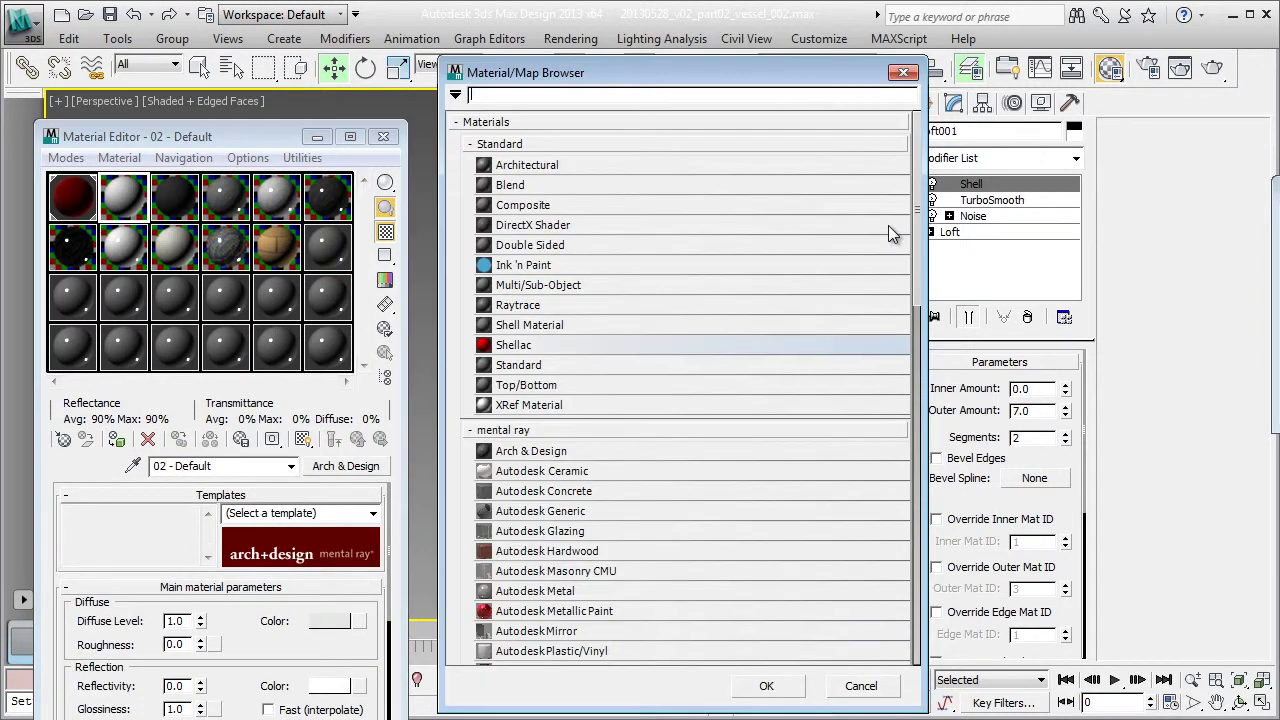
double_click(519, 365)
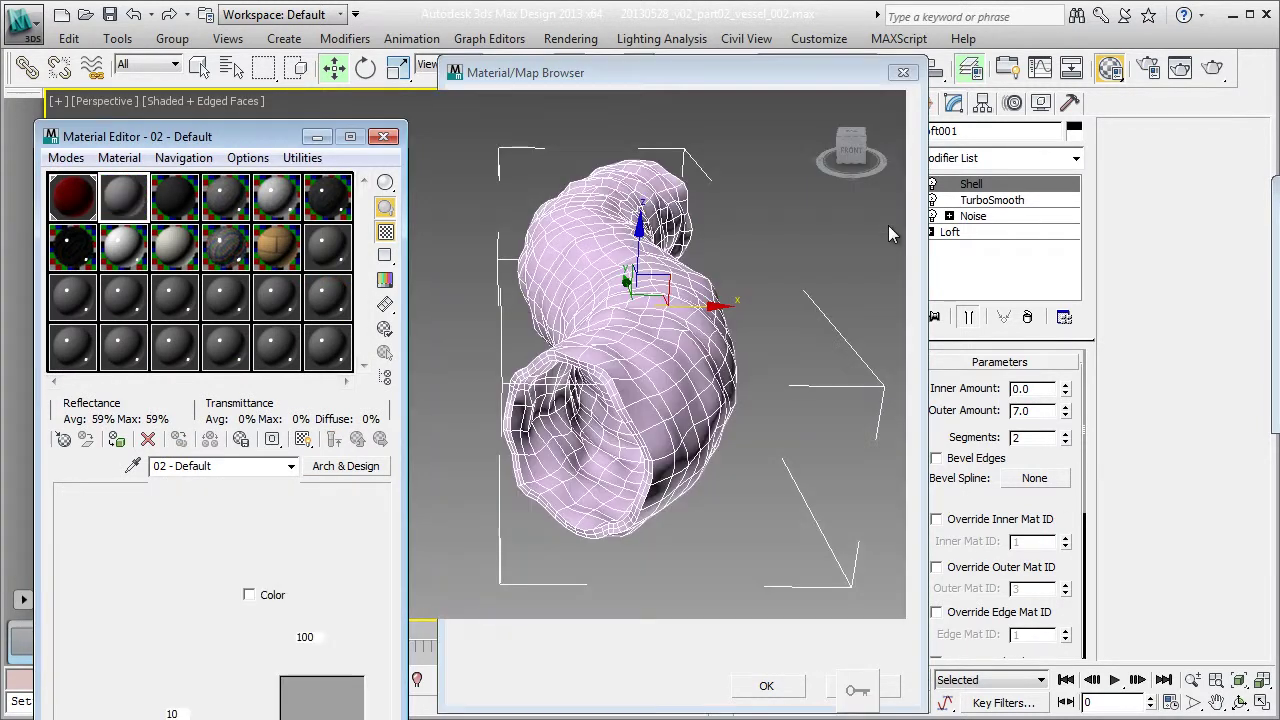
click(201, 618)
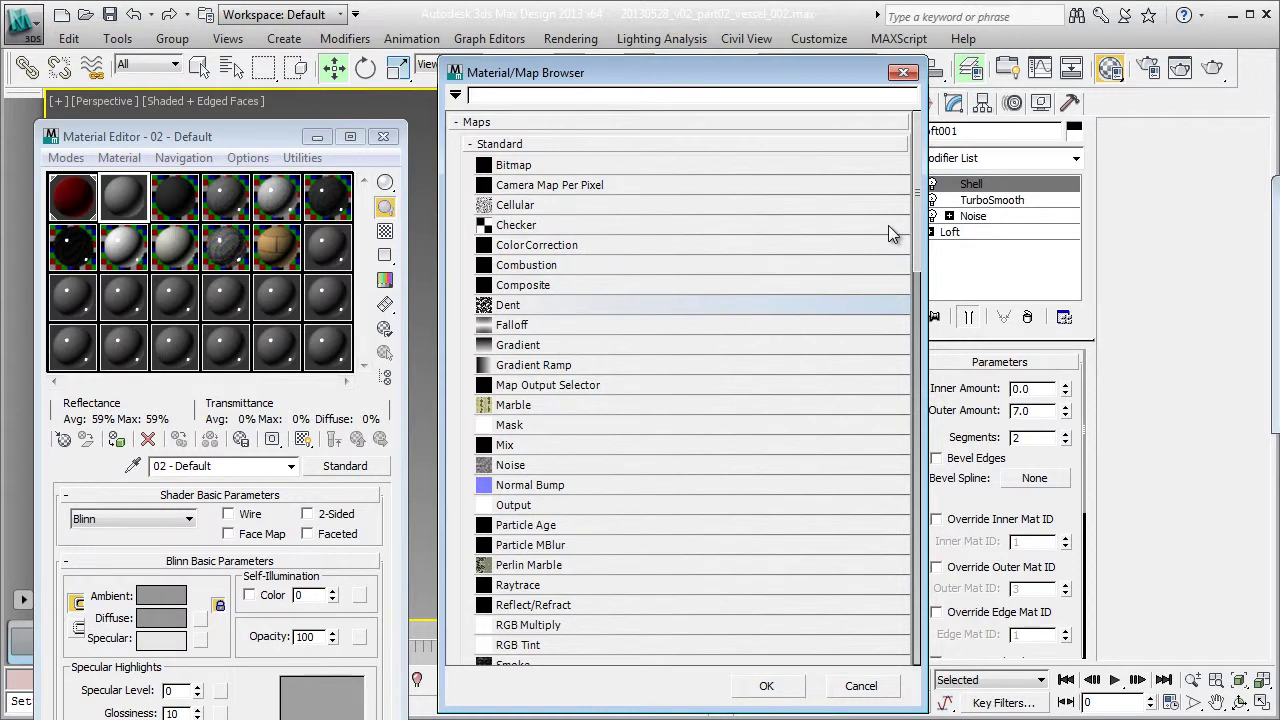
double_click(514, 325)
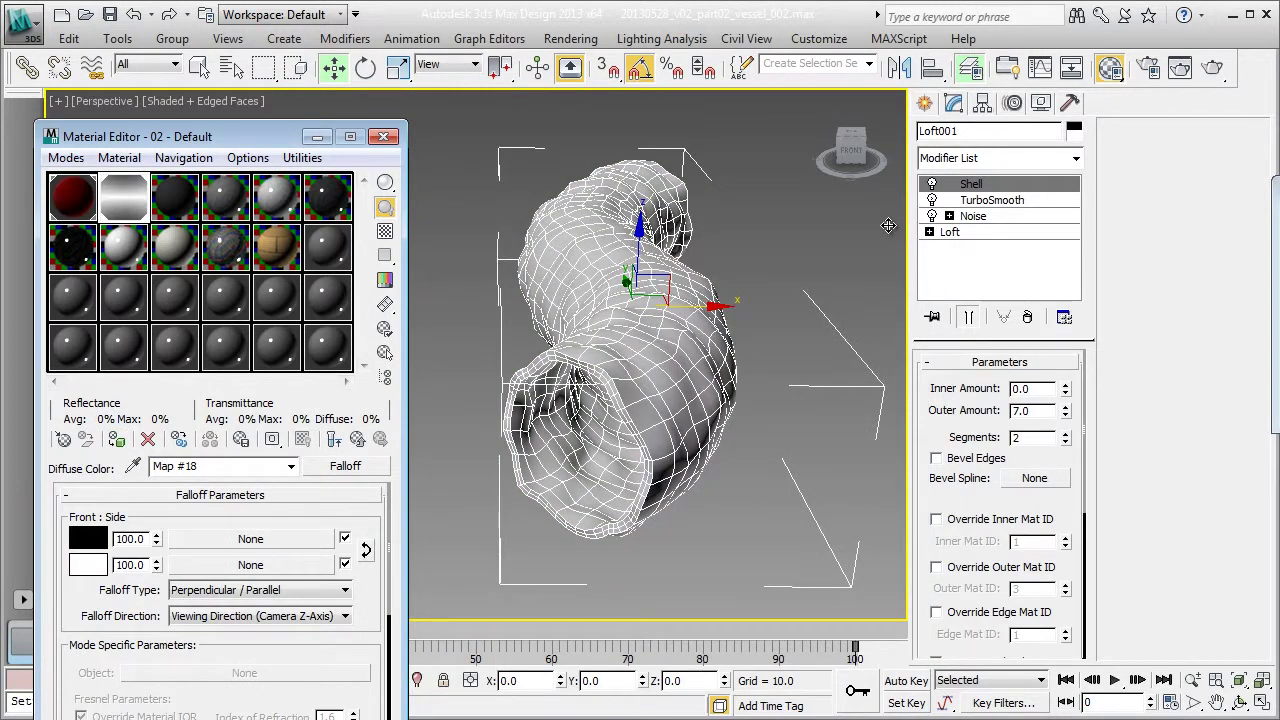
Set the Falloff's front color to a salmon orange with Hue 12, Saturation 148 and Value 238.
click(88, 538)
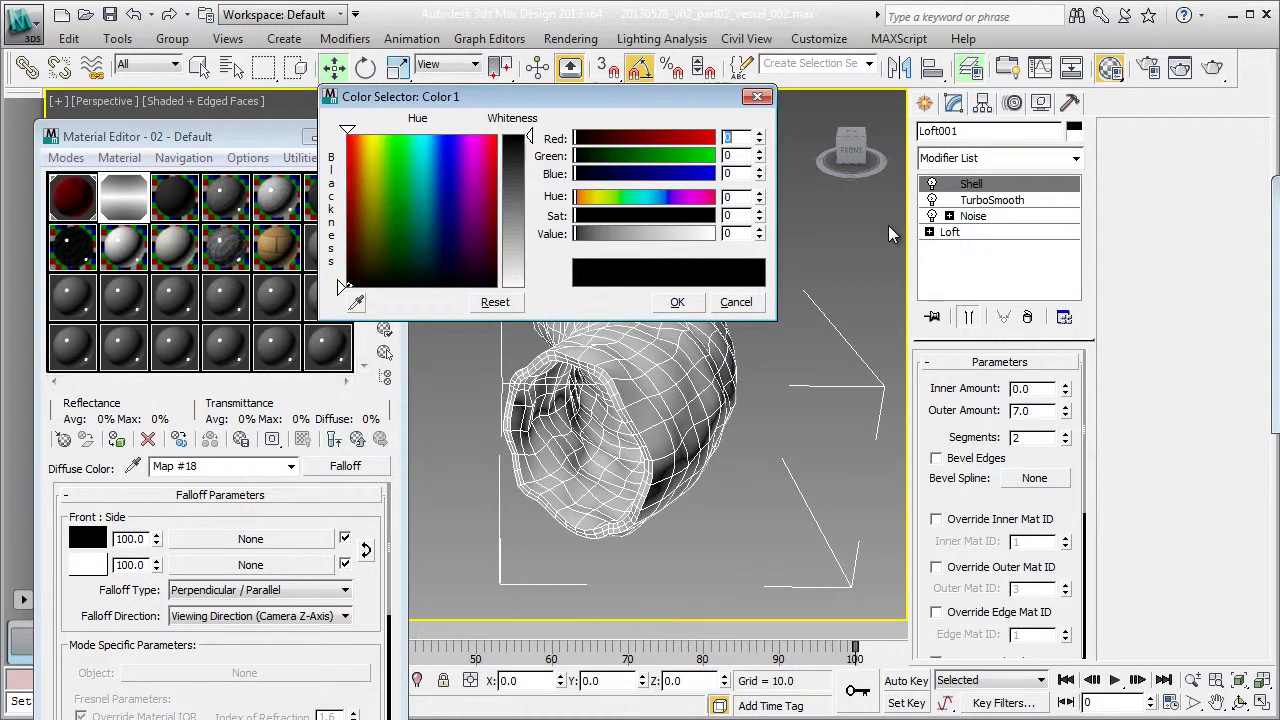
click(583, 197)
drag(576, 216, 691, 234)
drag(529, 137, 529, 195)
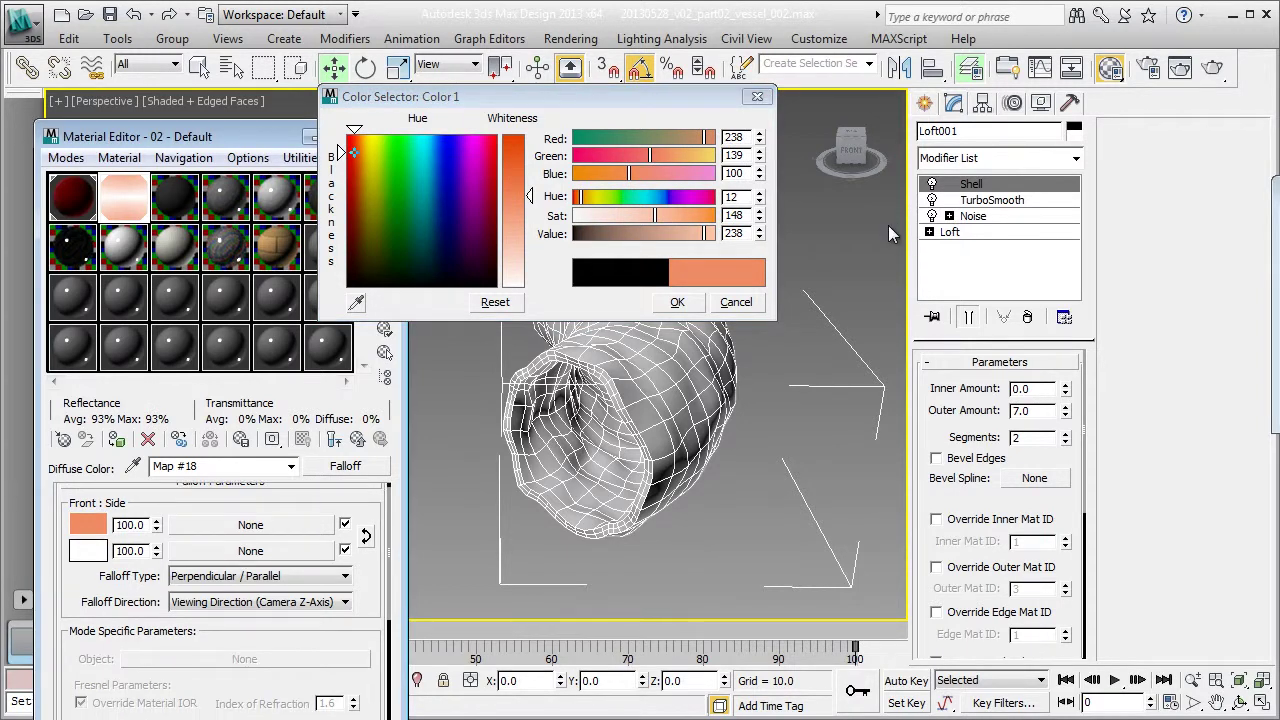
Copy the Falloff's front color to the side color and lighten it to Saturation 78 and Value 255.
drag(88, 525, 88, 551)
click(210, 500)
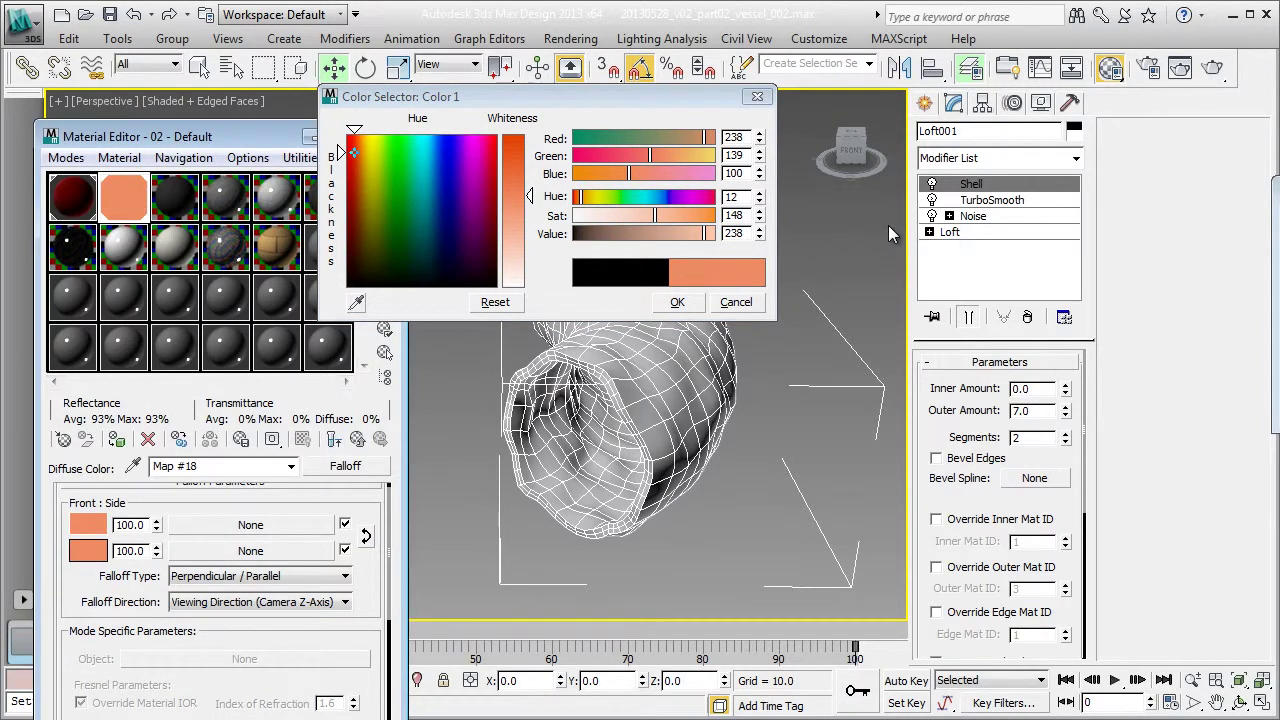
click(88, 551)
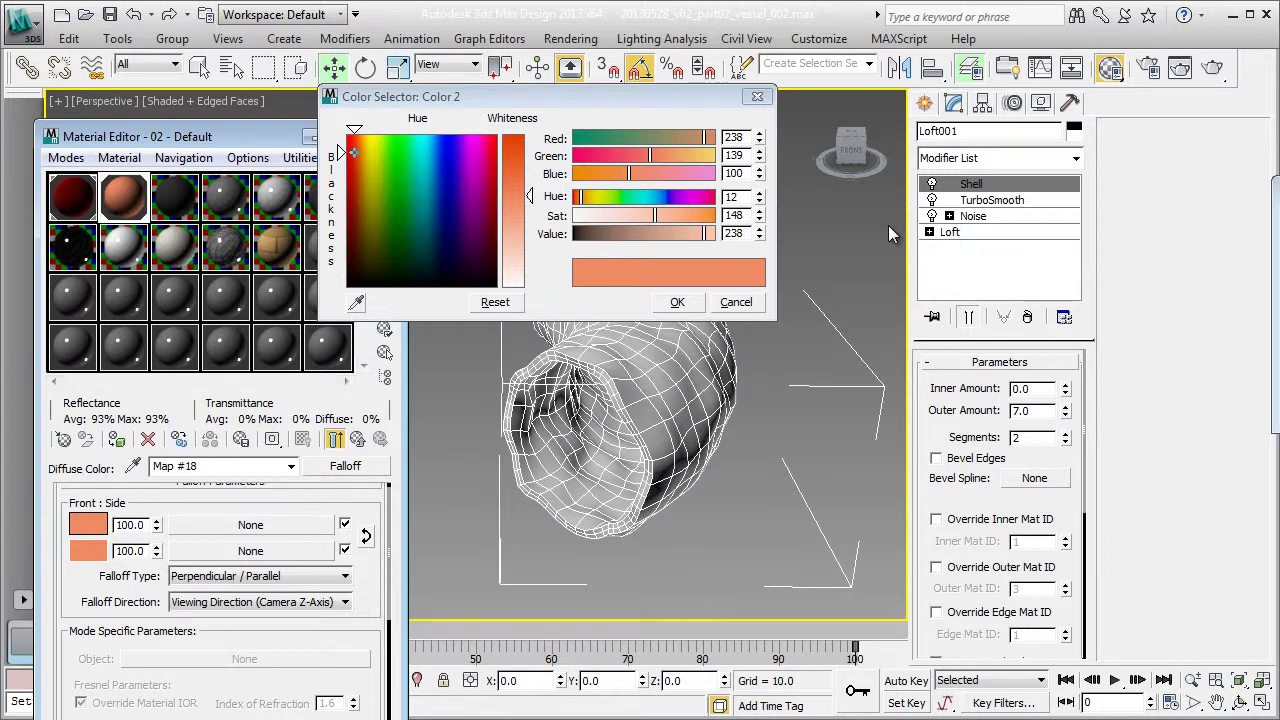
drag(655, 216, 607, 216)
mouse_move(704, 234)
mouse_down()
mouse_move(661, 234)
mouse_move(715, 234)
mouse_up()
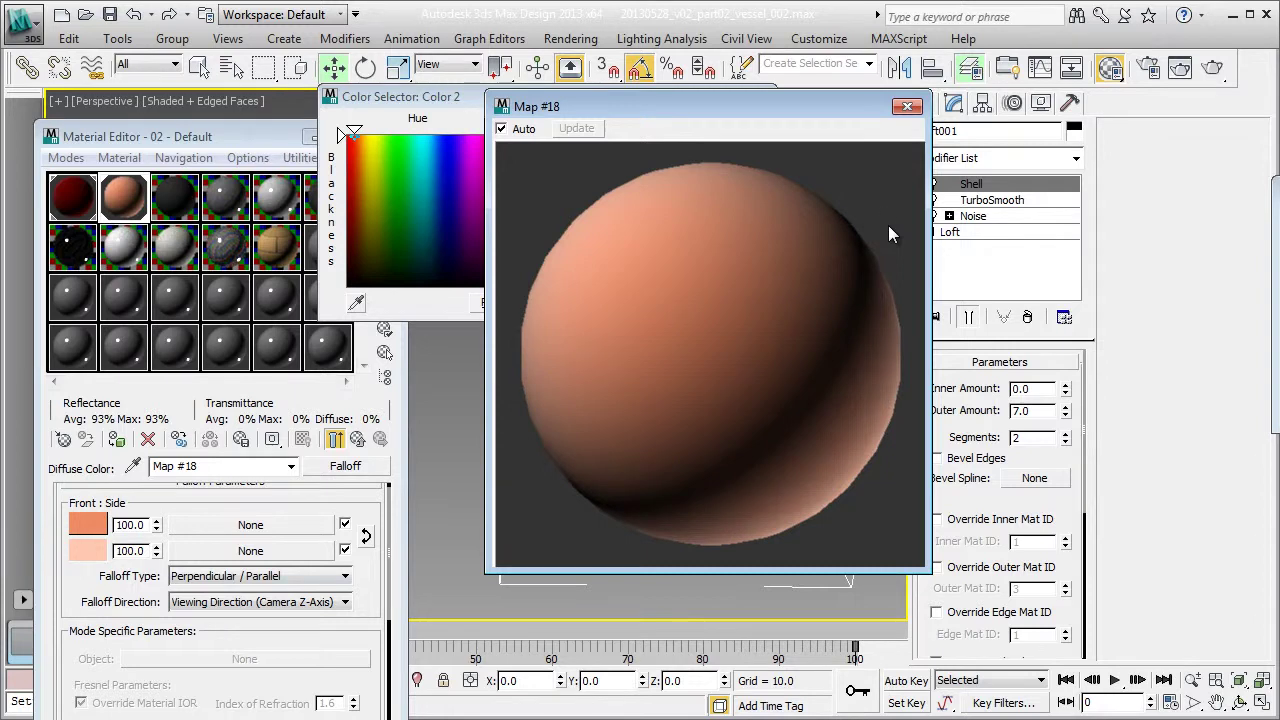
Reshape the Falloff's Mix Curve with Bezier points so it stays low before rising steeply at the end.
drag(250, 690, 250, 265)
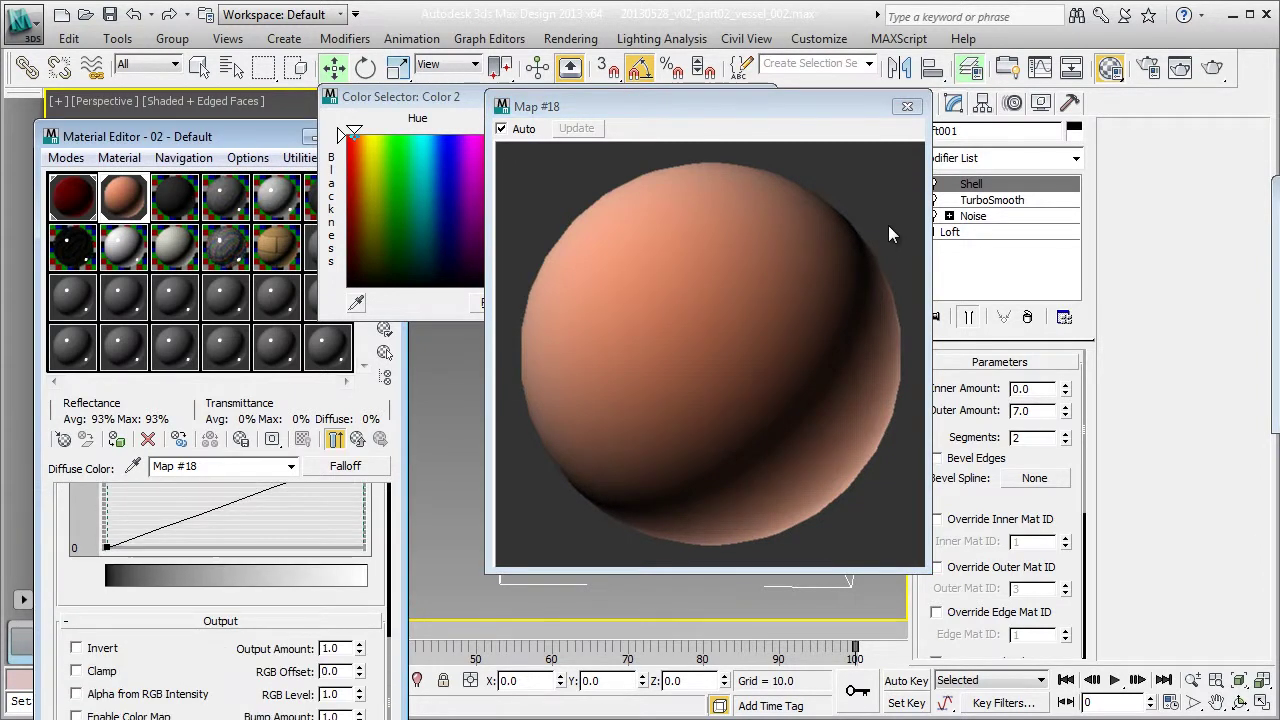
scroll(888, 225, up, 3)
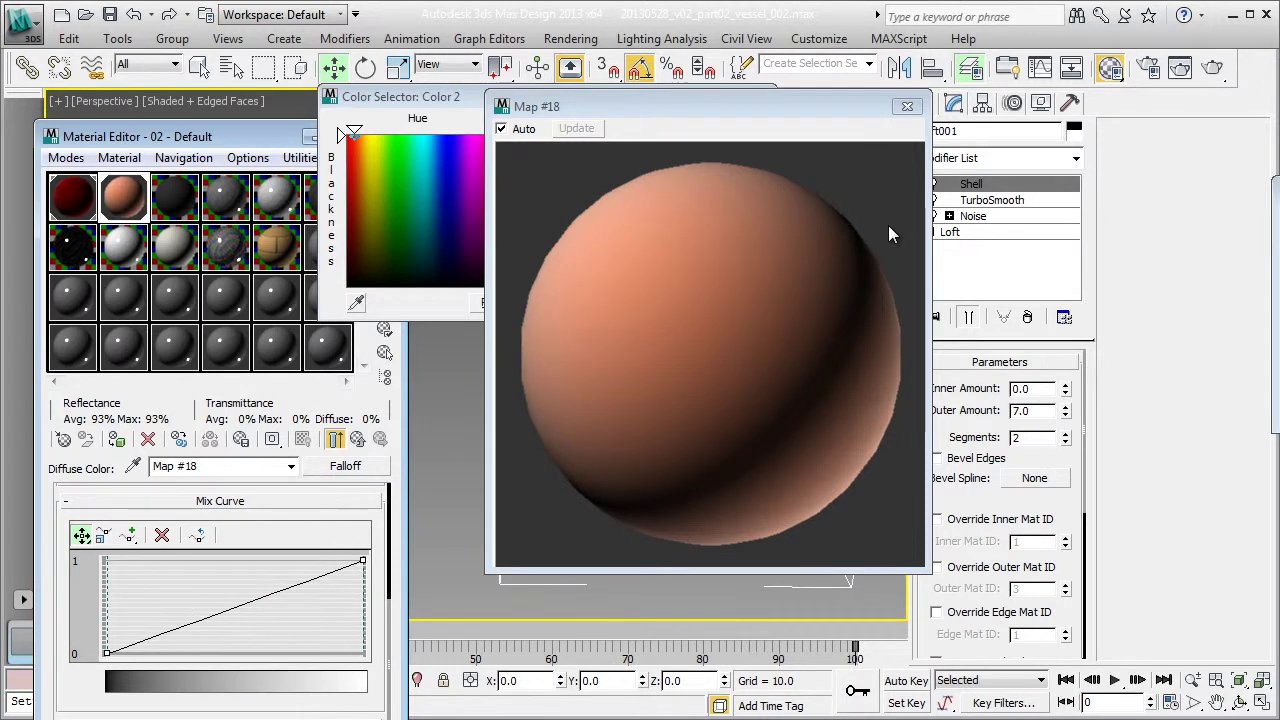
right_click(107, 653)
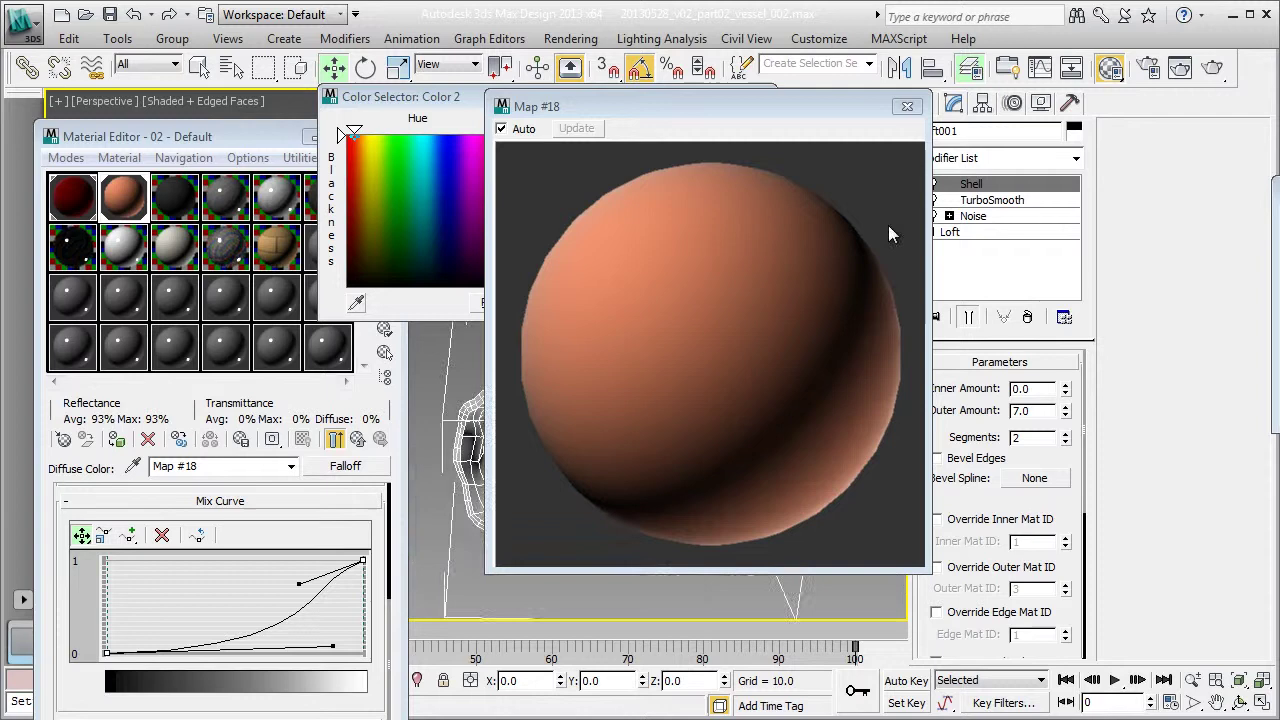
Test-render the whole vessel, then render a closer view looking into its open end.
key(shift+q)
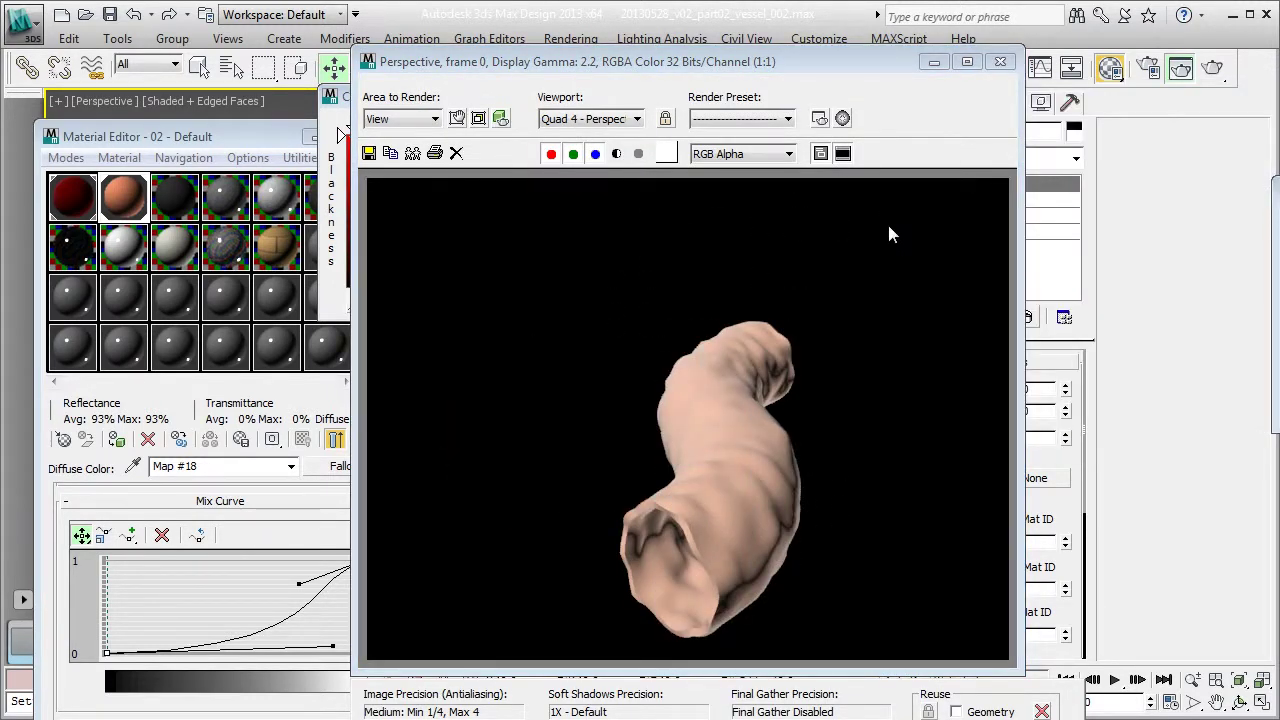
click(890, 234)
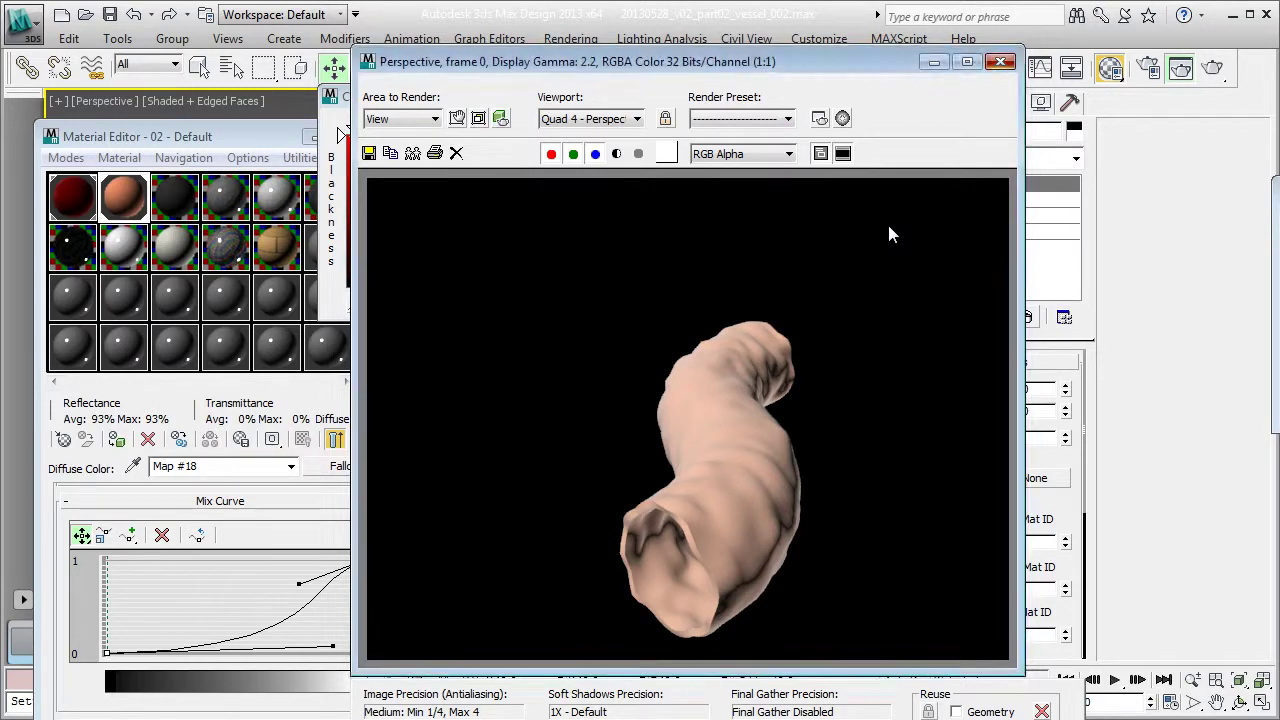
key(Escape)
click(890, 234)
key(Escape)
mouse_move(889, 226)
alt+middle_down()
mouse_move(940, 228)
mouse_move(888, 225)
mouse_move(892, 212)
mouse_move(900, 280)
mouse_move(888, 226)
alt+middle_up()
scroll(888, 225, up, 3)
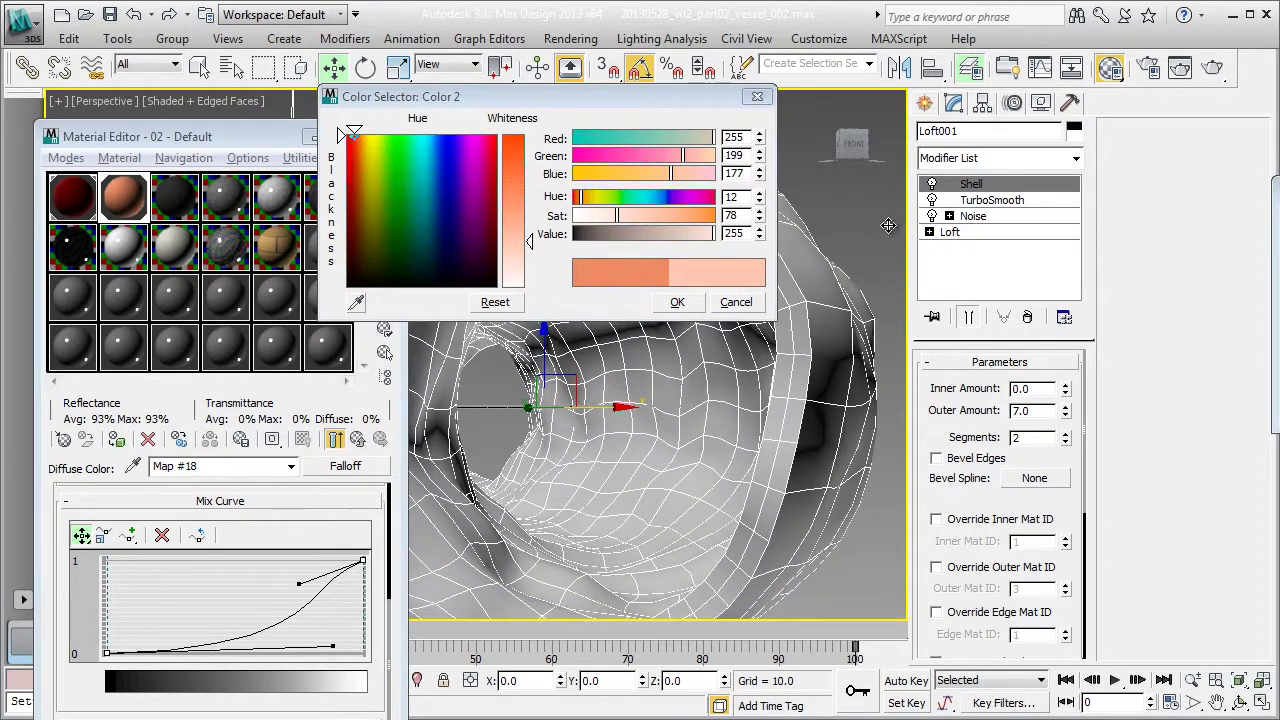
key(shift+q)
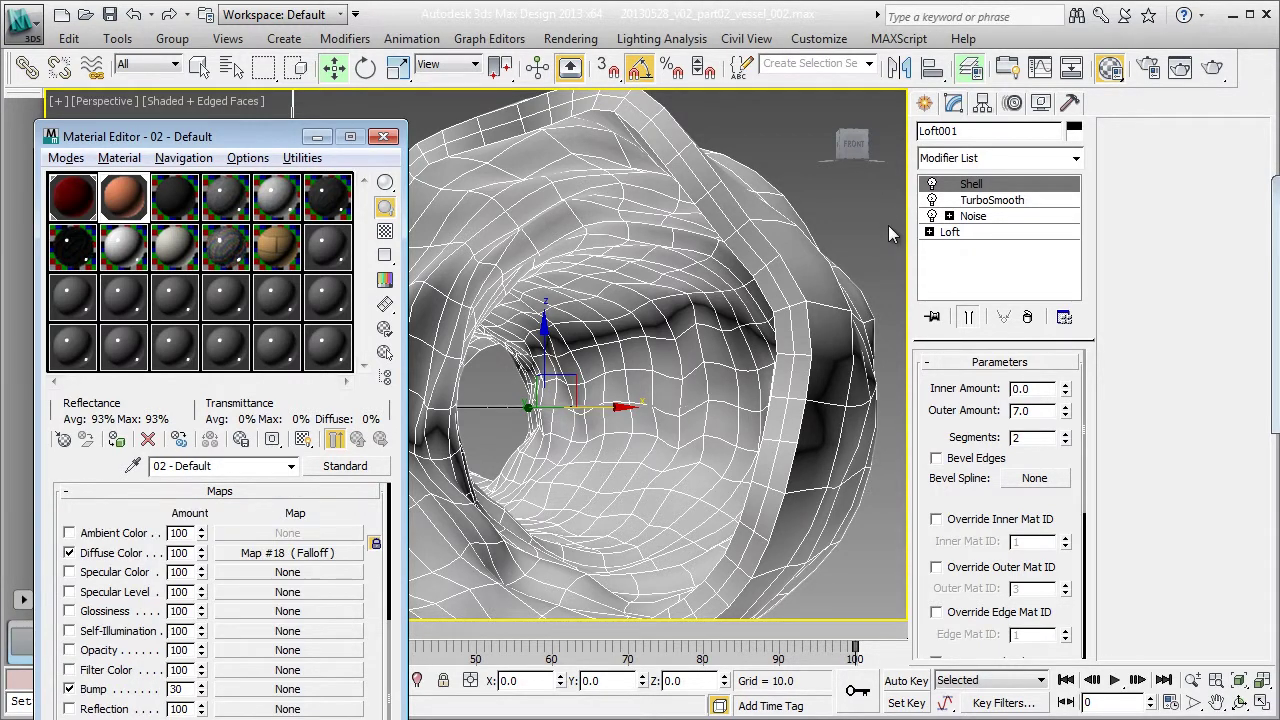
Assign a Cellular map to the material's Bump, using Explicit Map Channel as source and a cell size of 2.0.
click(287, 689)
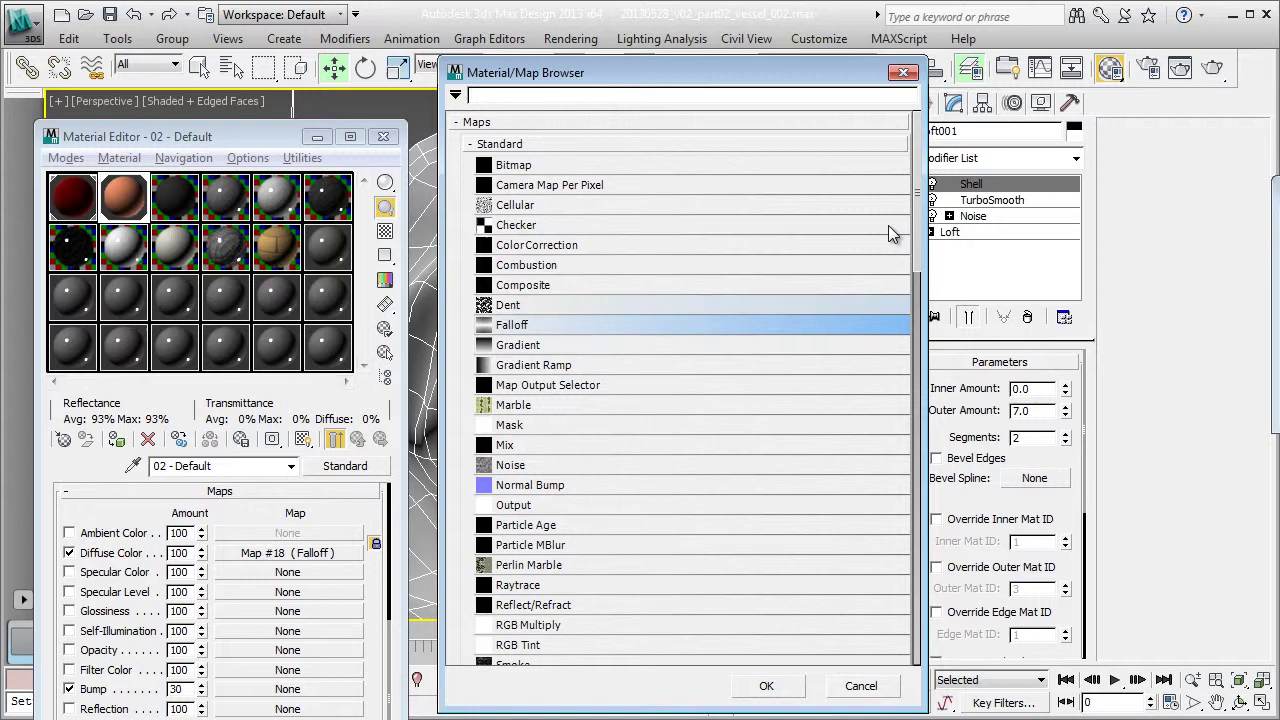
double_click(890, 204)
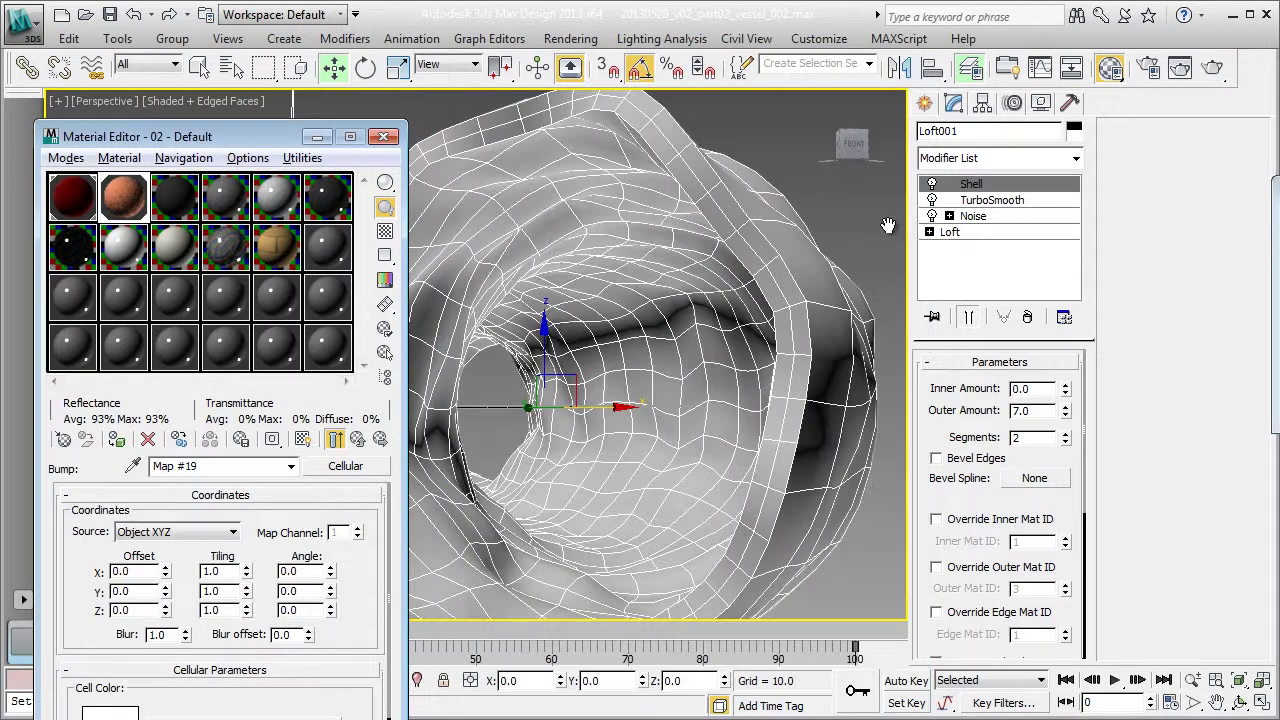
click(178, 532)
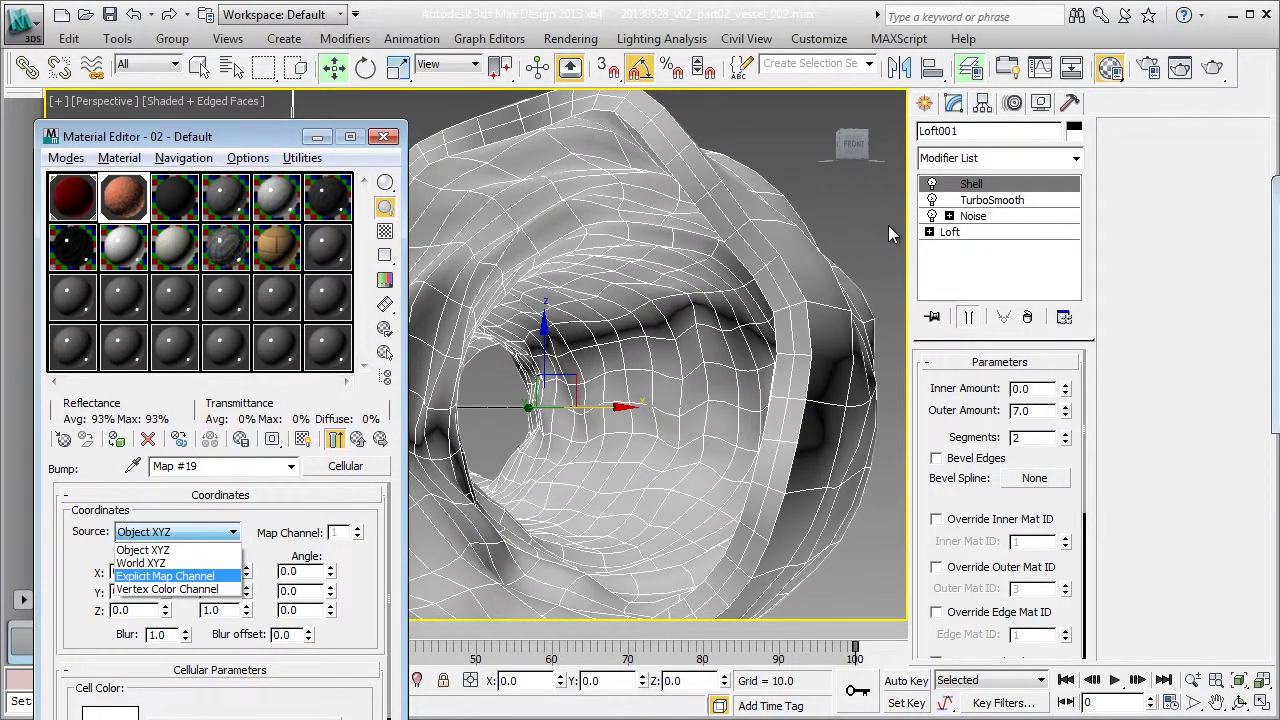
click(178, 576)
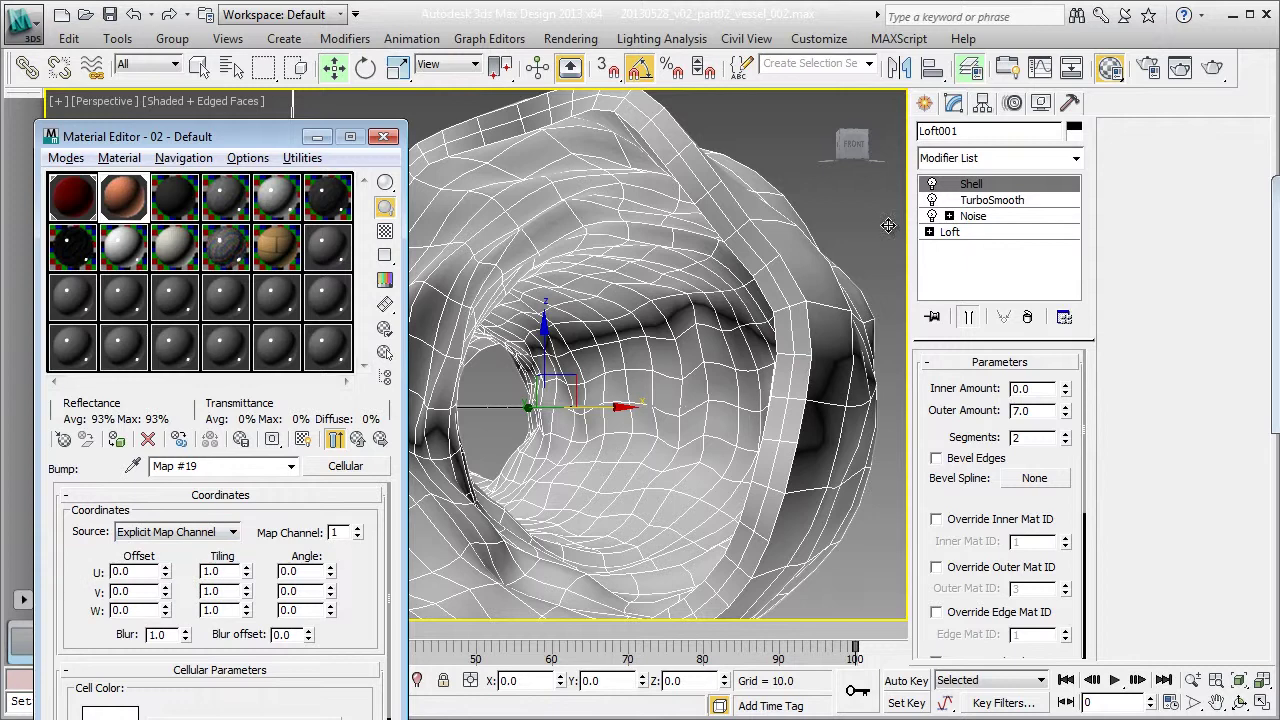
drag(90, 648, 90, 434)
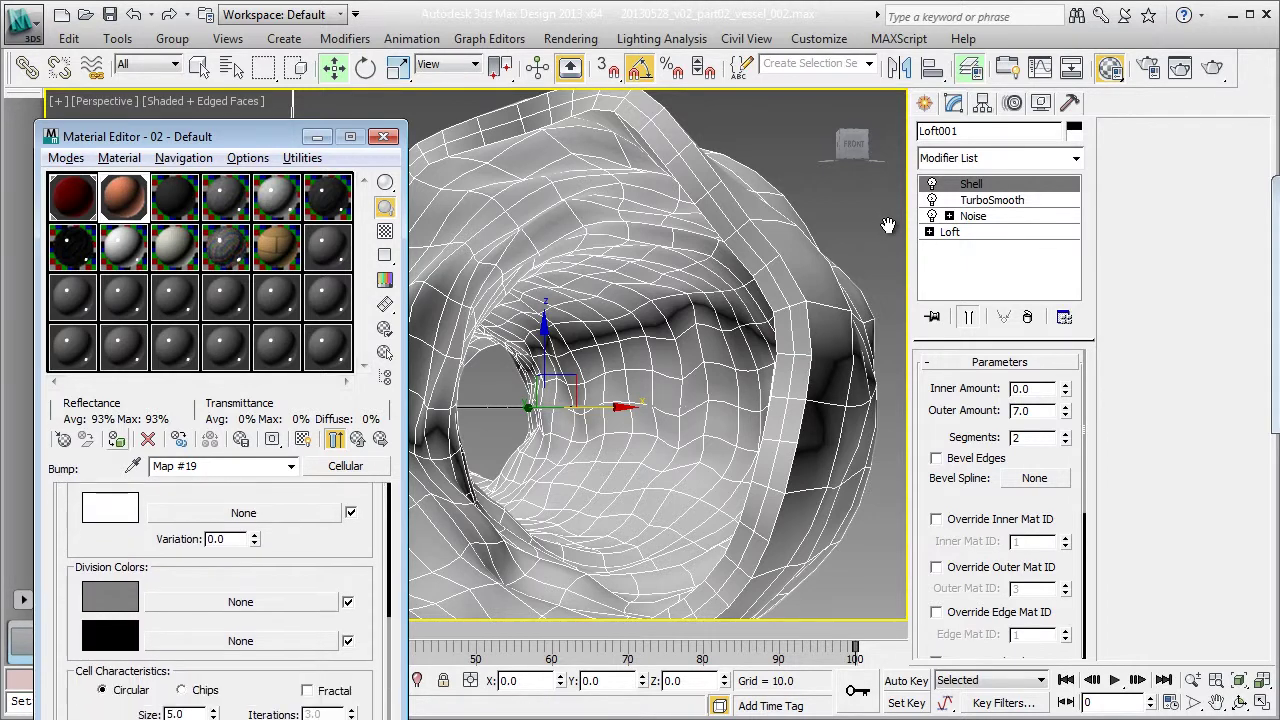
text(2)
key(Return)
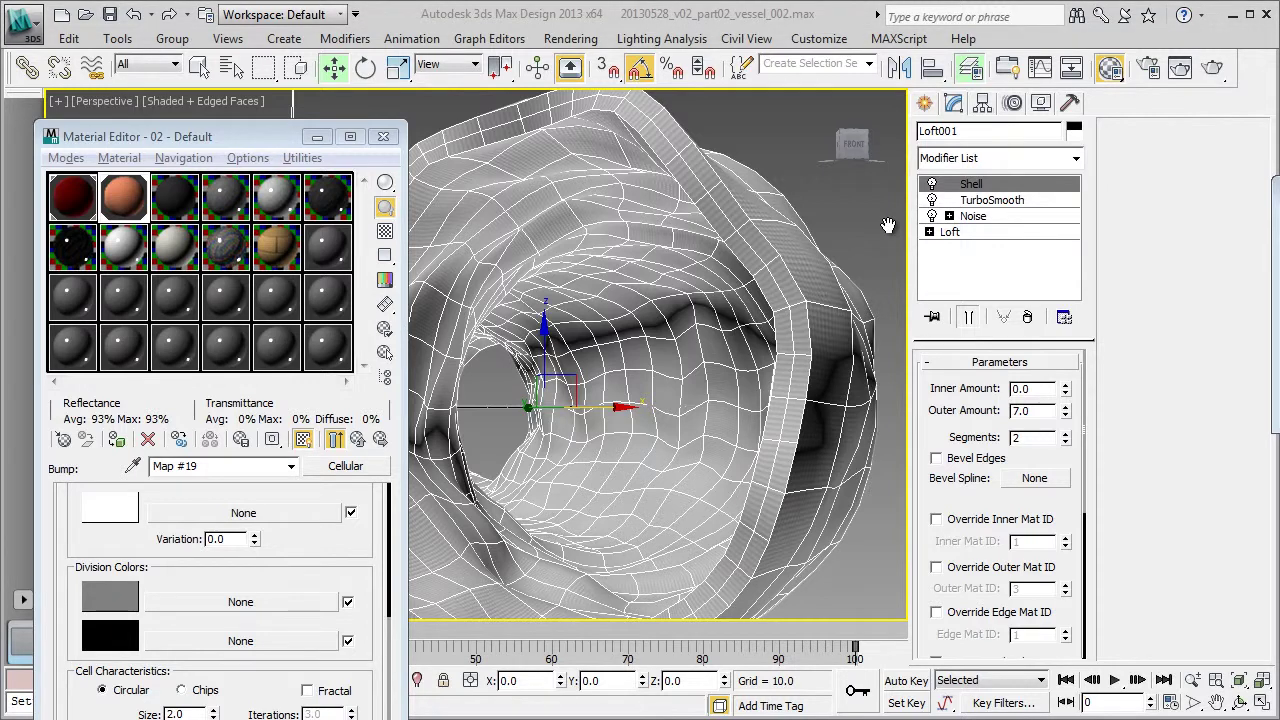
Render the bumped wall and again from a viewpoint deeper inside the vessel to check the cell texture.
key(shift+q)
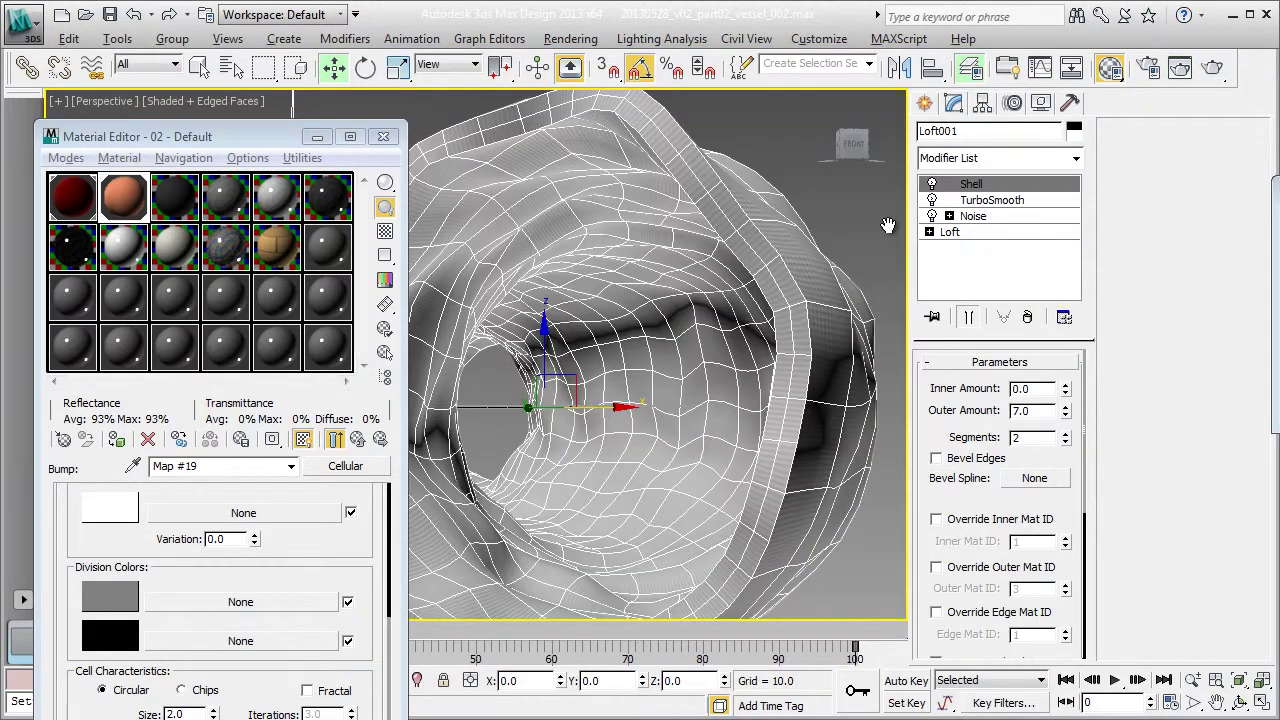
scroll(888, 225, down, 1)
scroll(888, 225, up, 4)
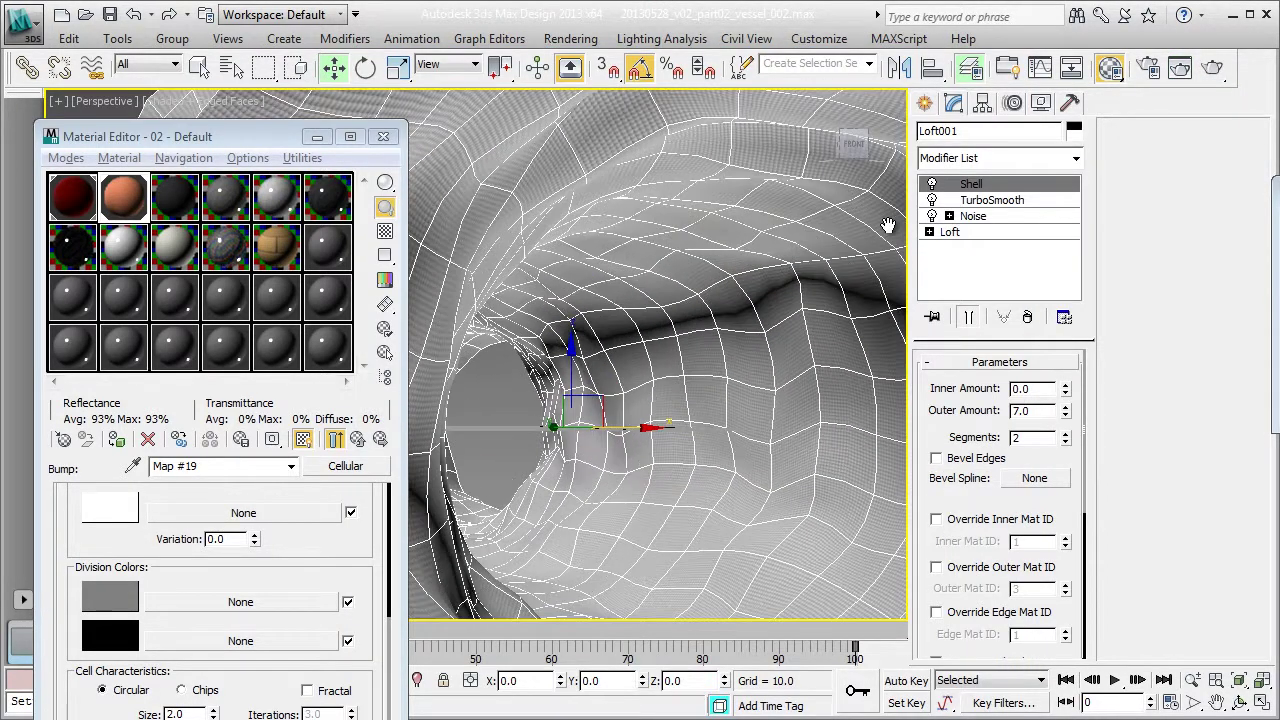
alt+middle_drag(888, 225, 888, 225)
key(shift+q)
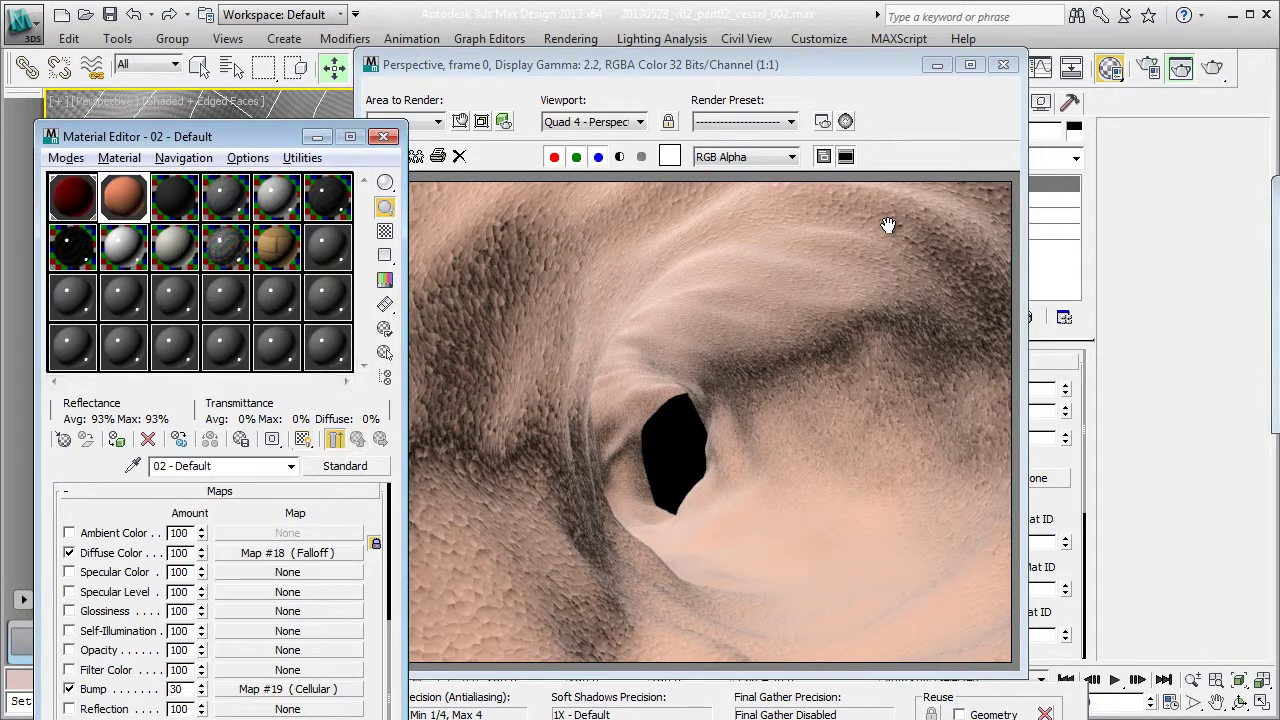
Reduce the material's Bump amount to 6 and re-render the vessel interior.
key(Return)
text(3)
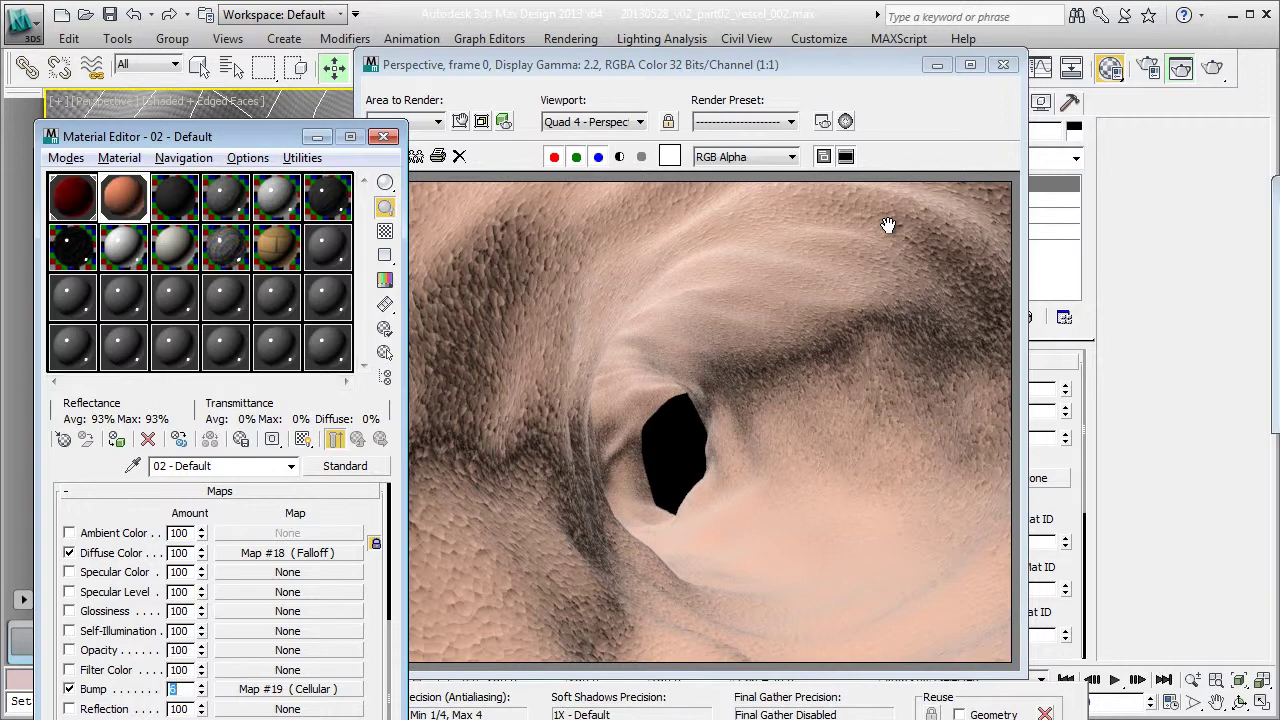
key(shift+q)
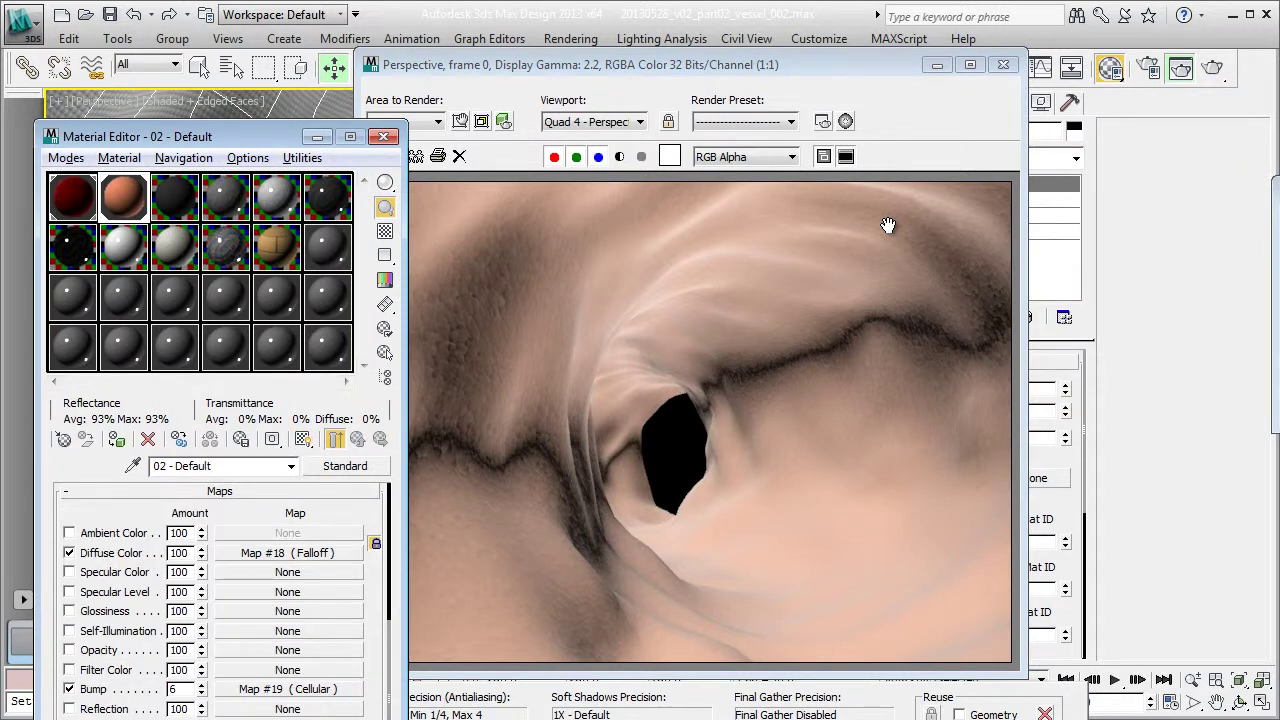
Shift the Falloff's front color to a redder, darker brownish tone, re-rendering the interior to check it.
click(288, 553)
click(88, 539)
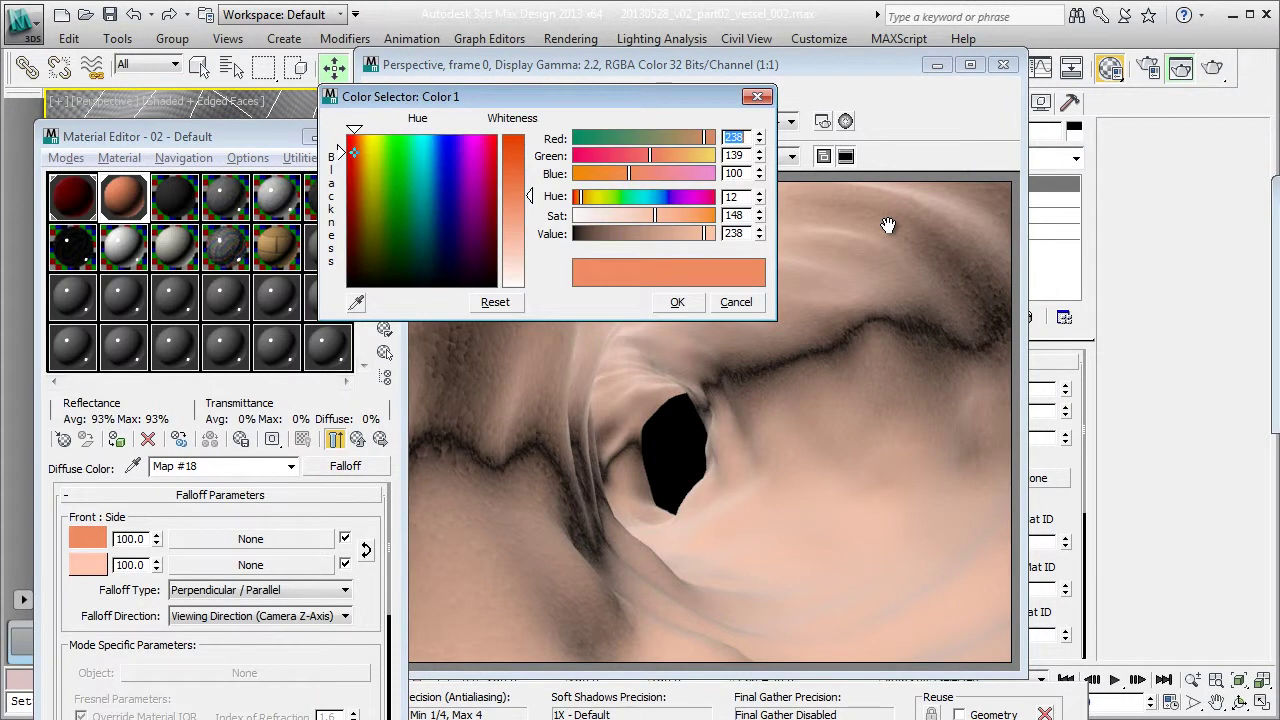
key(shift+q)
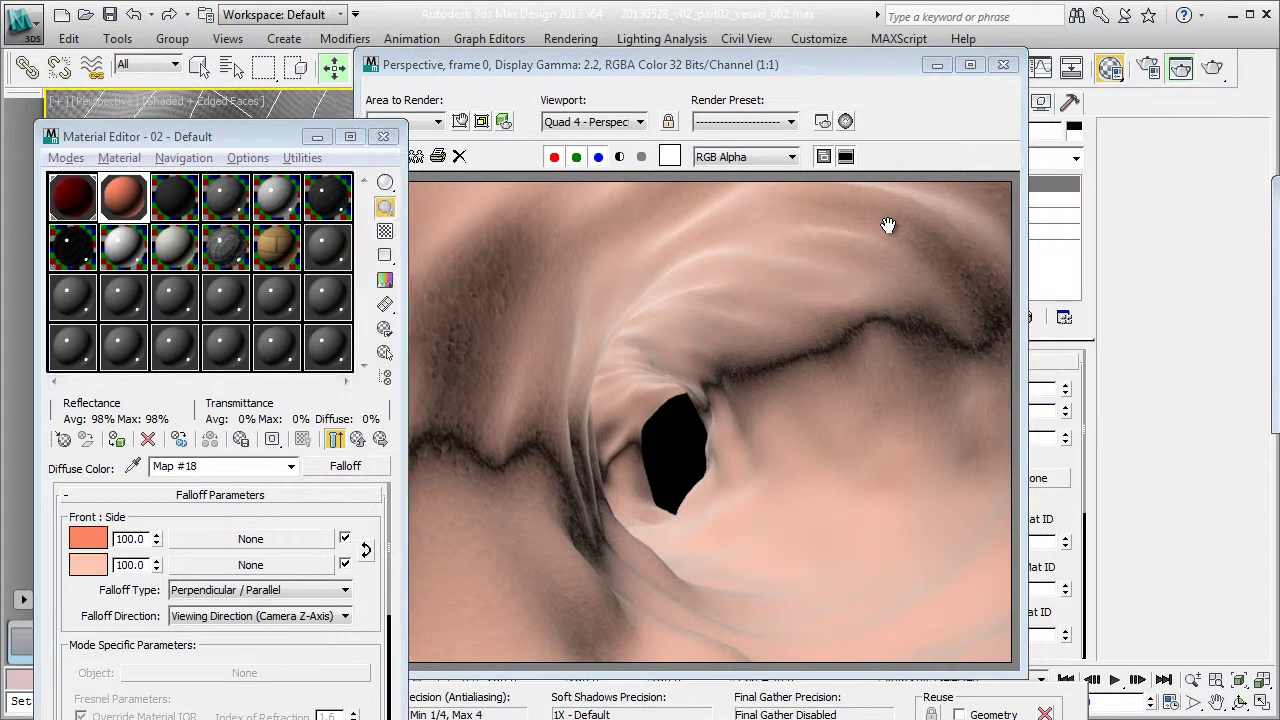
drag(351, 137, 351, 192)
key(shift+q)
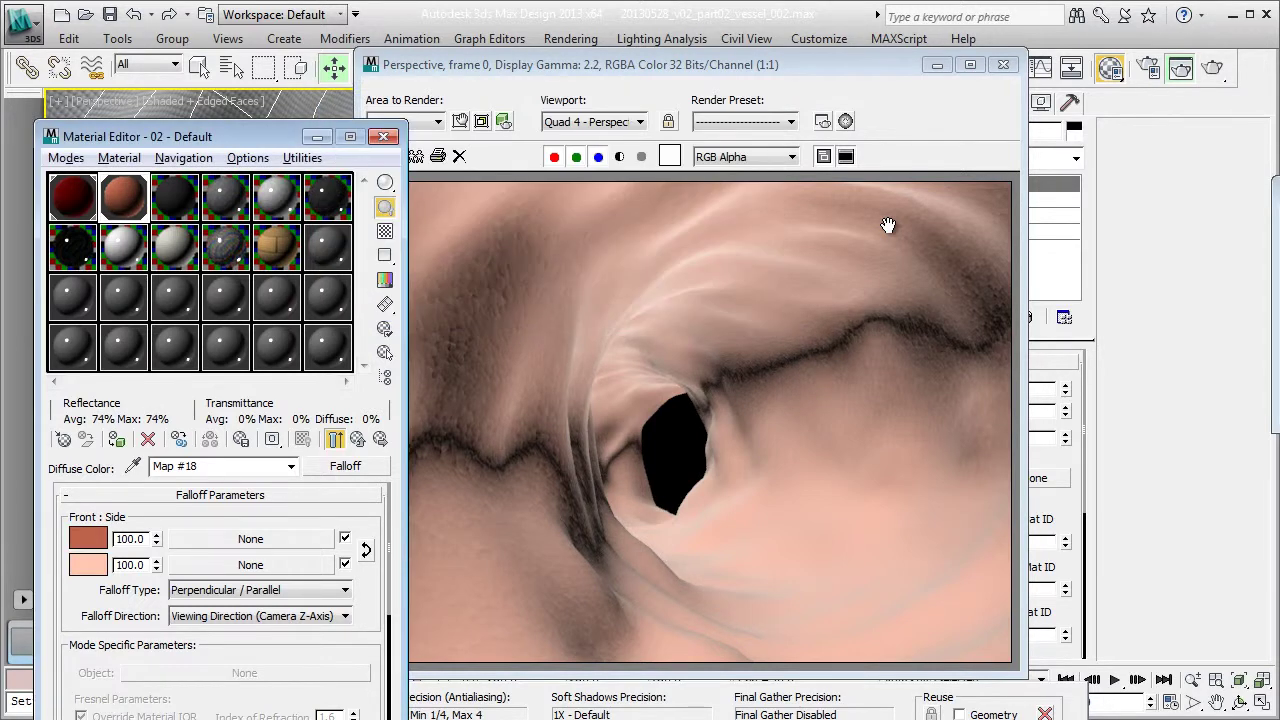
key(shift+q)
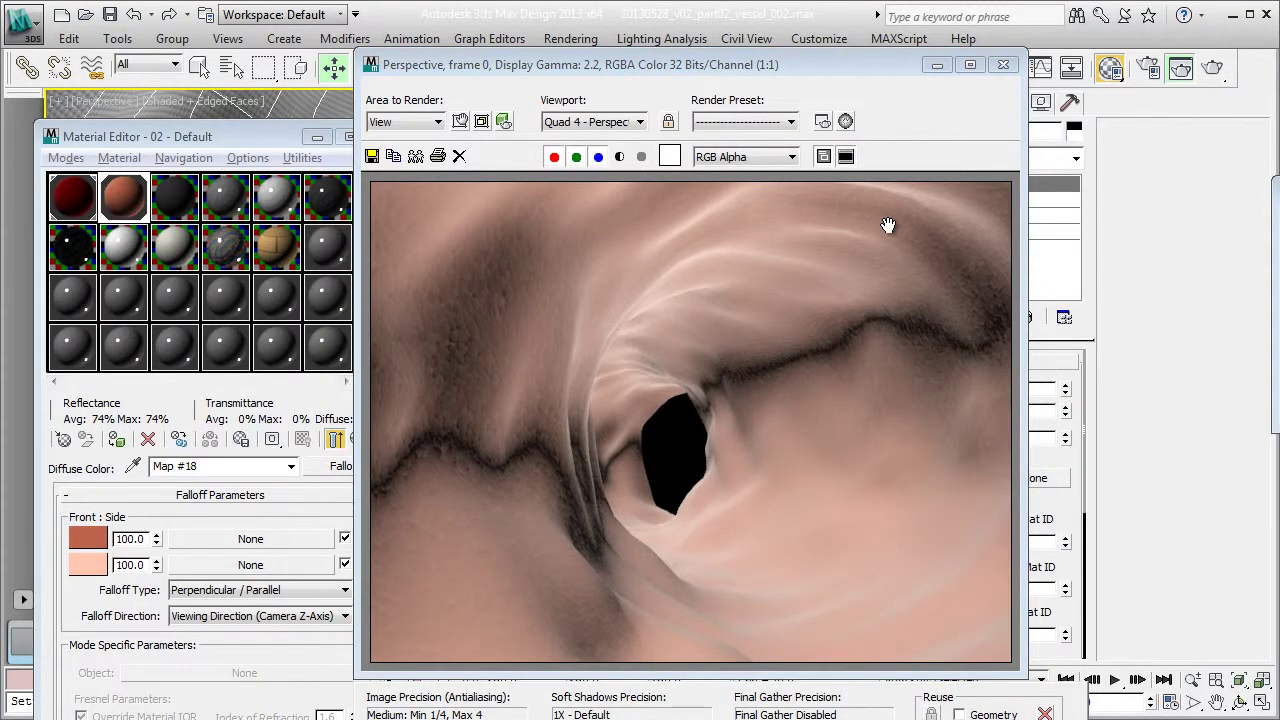
Close the render, then unhide pathSpline and hide Loft001 in the layer list, keeping bloodCellOriginal hidden.
click(1003, 65)
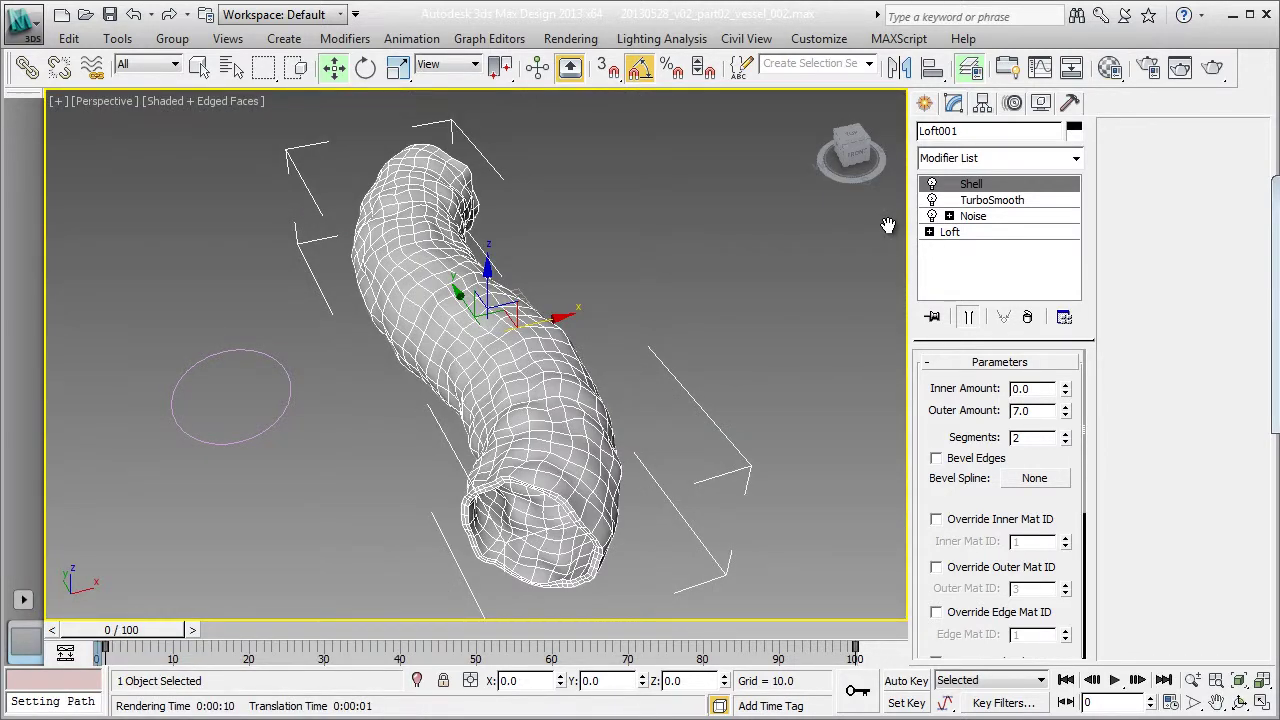
mouse_move(1278, 193)
mouse_down()
mouse_move(741, 119)
mouse_move(850, 143)
mouse_up()
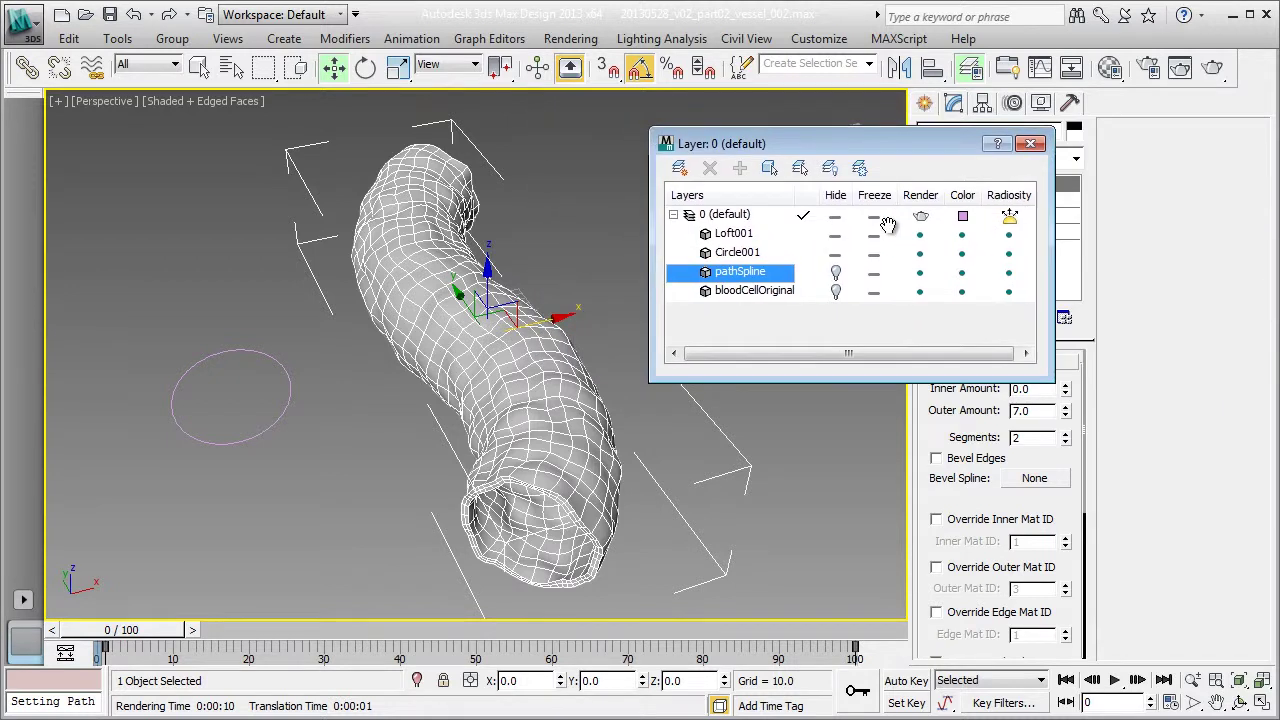
click(836, 273)
click(836, 292)
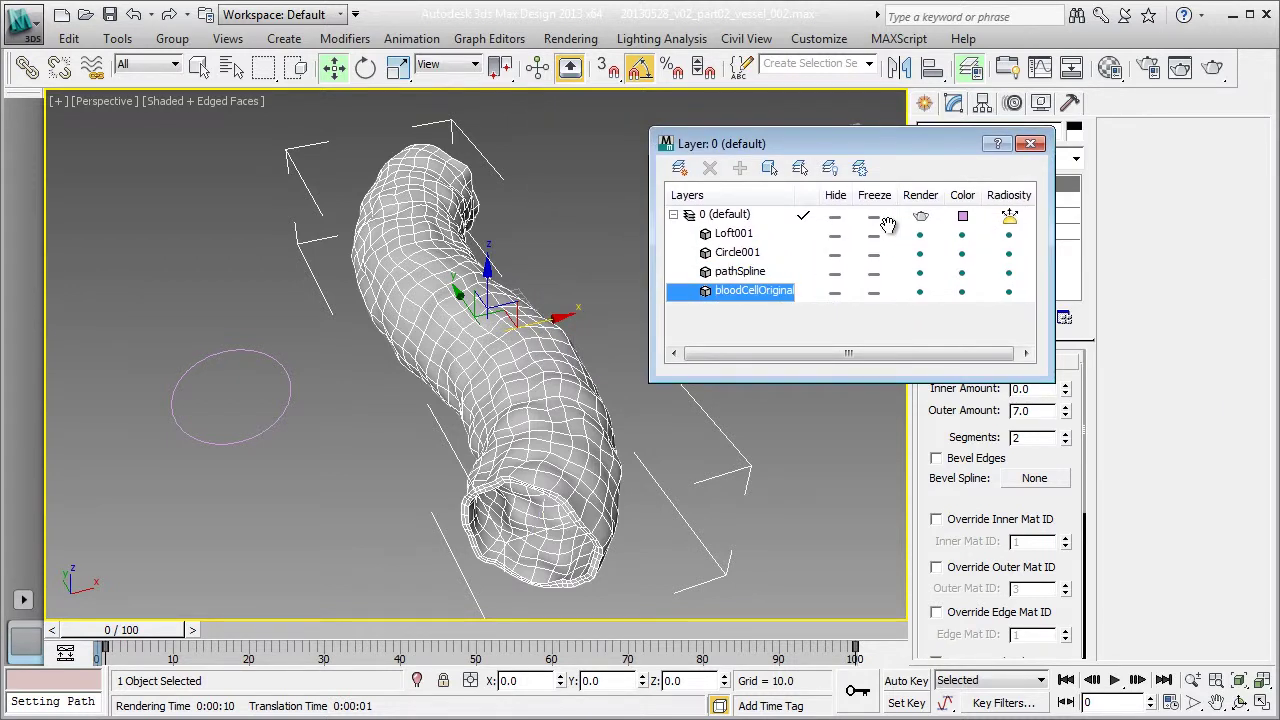
click(836, 292)
click(836, 235)
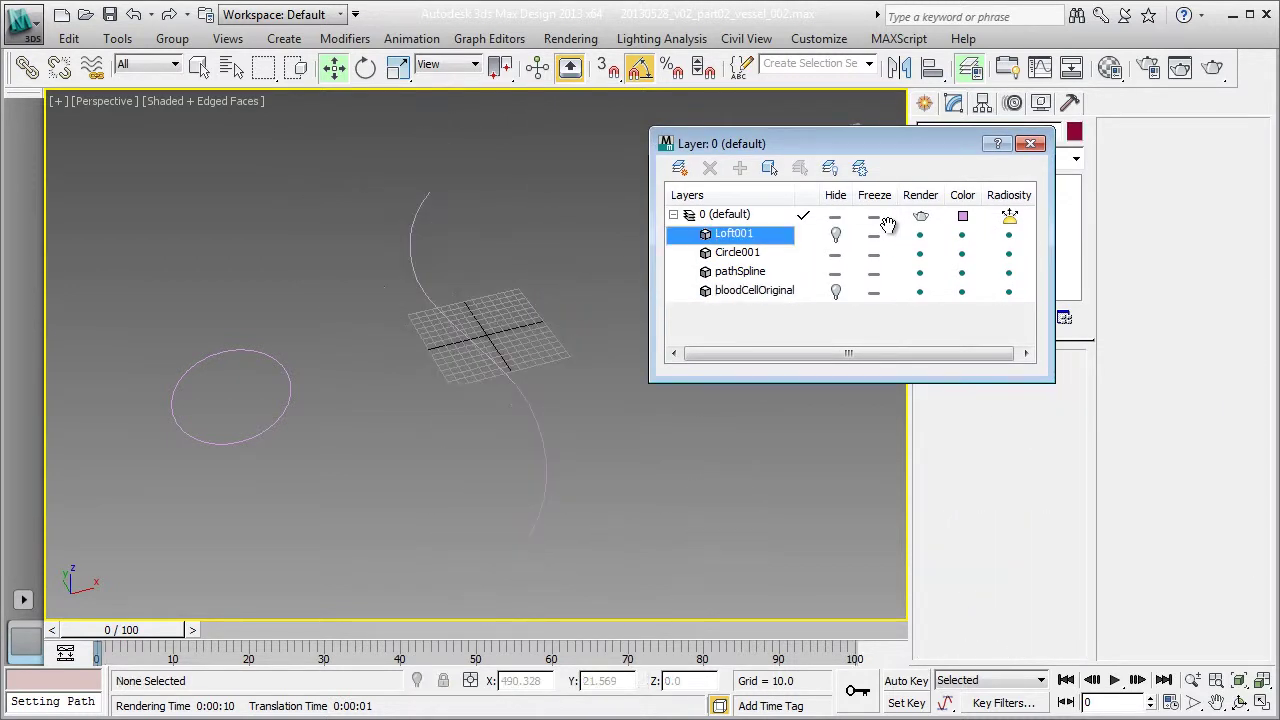
Select the hidden Loft001 object from the layer list, rename it tunnelGeo, and close the list.
click(770, 168)
drag(850, 143, 676, 139)
double_click(940, 131)
text(t)
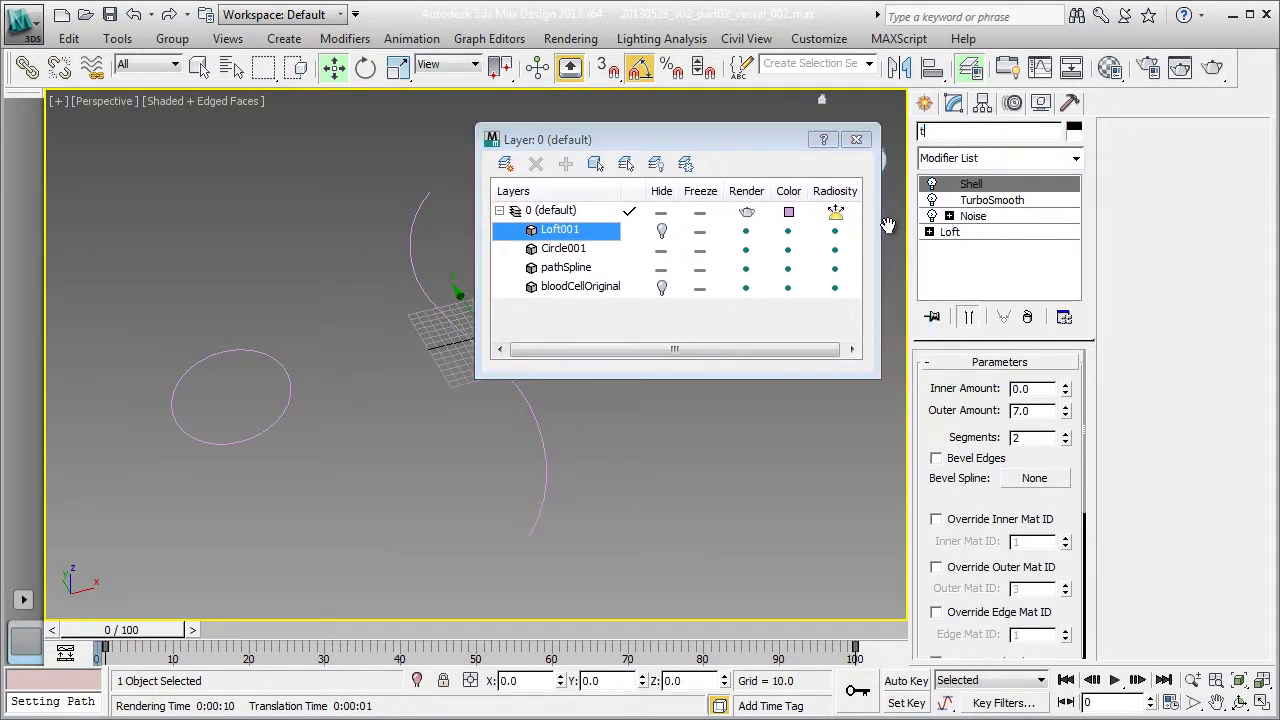
text(unnelGeo)
click(856, 139)
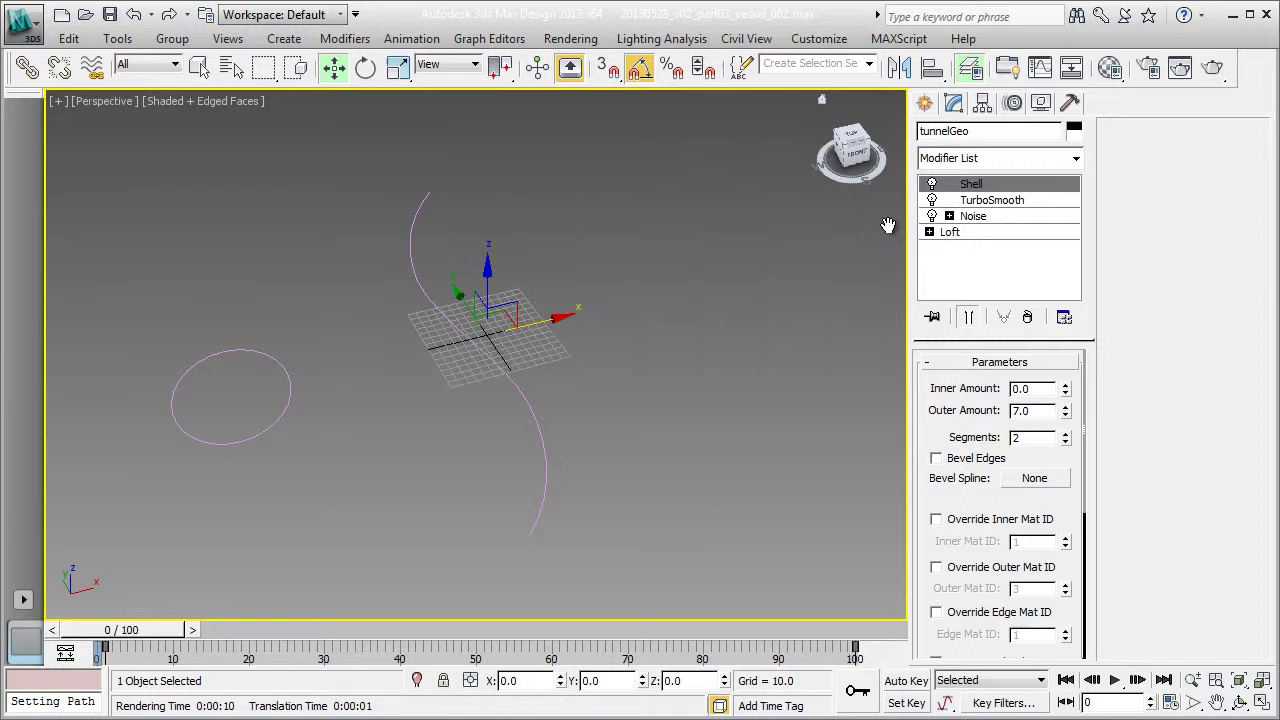
Create a Free camera on the ground plane between the circle and the path spline.
click(924, 103)
click(1003, 136)
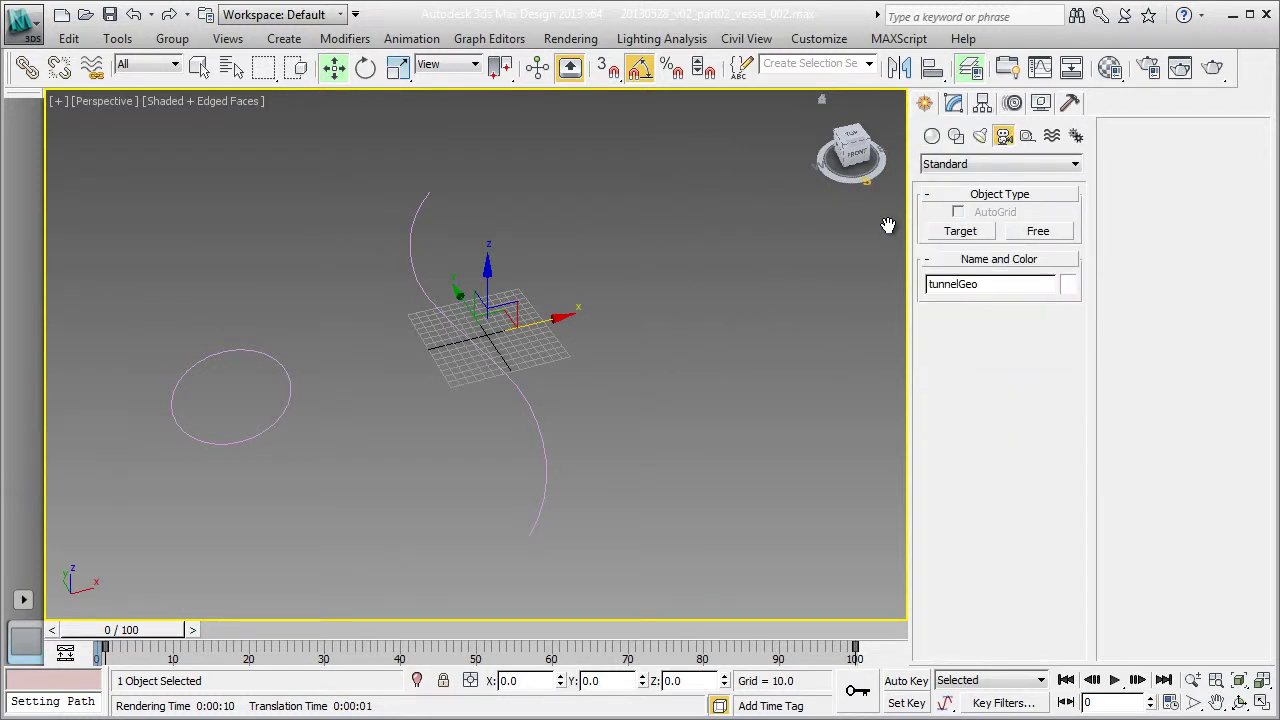
click(1038, 231)
click(370, 440)
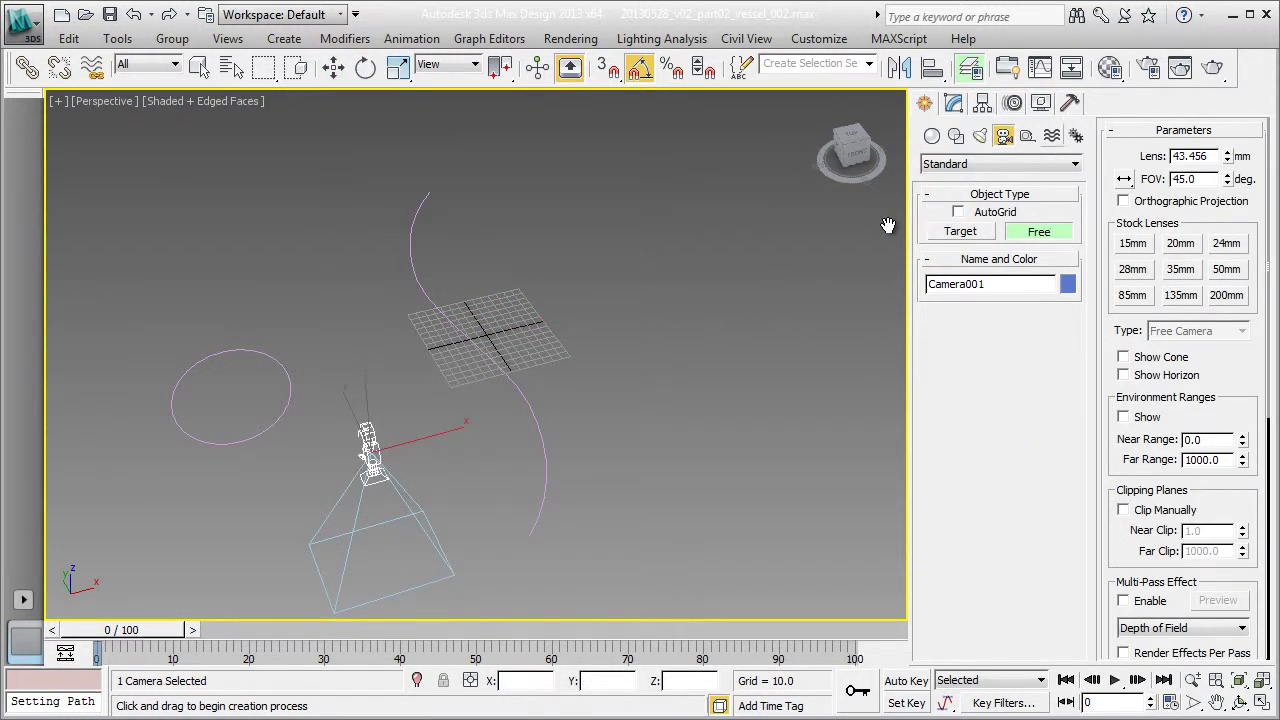
Create a Point helper on the ground plane beside the path spline.
click(1028, 136)
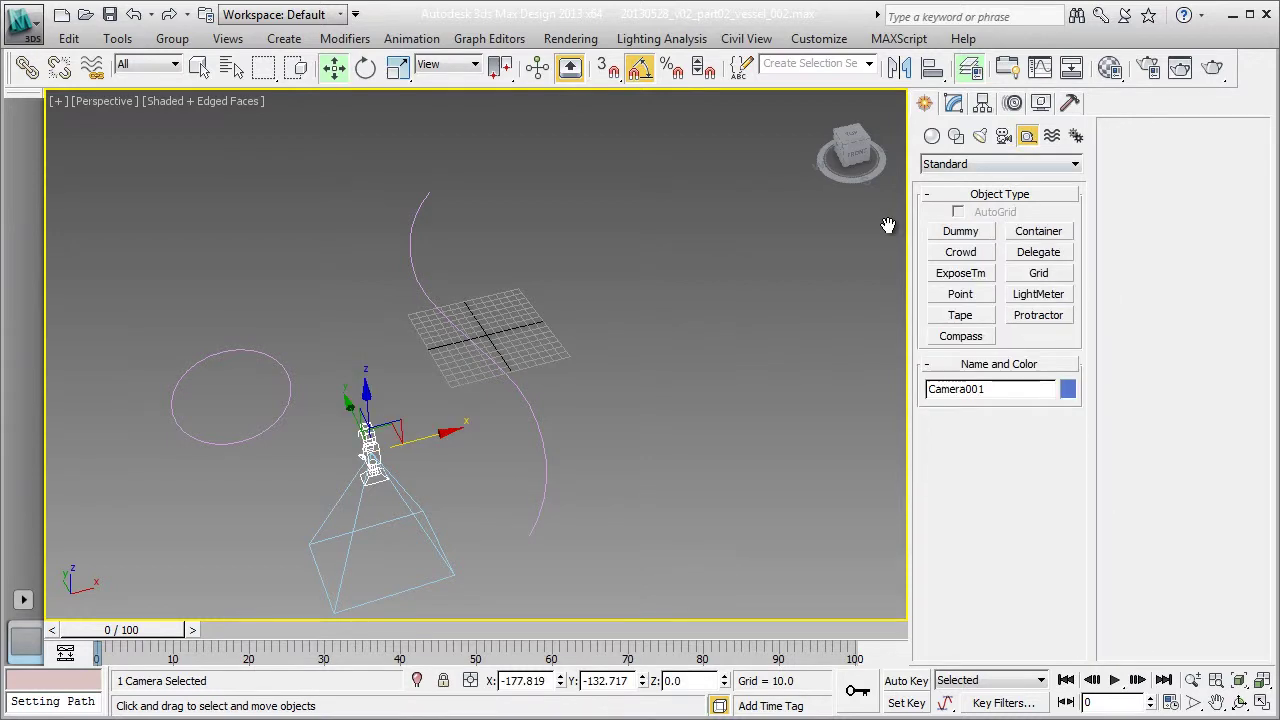
click(960, 294)
click(357, 318)
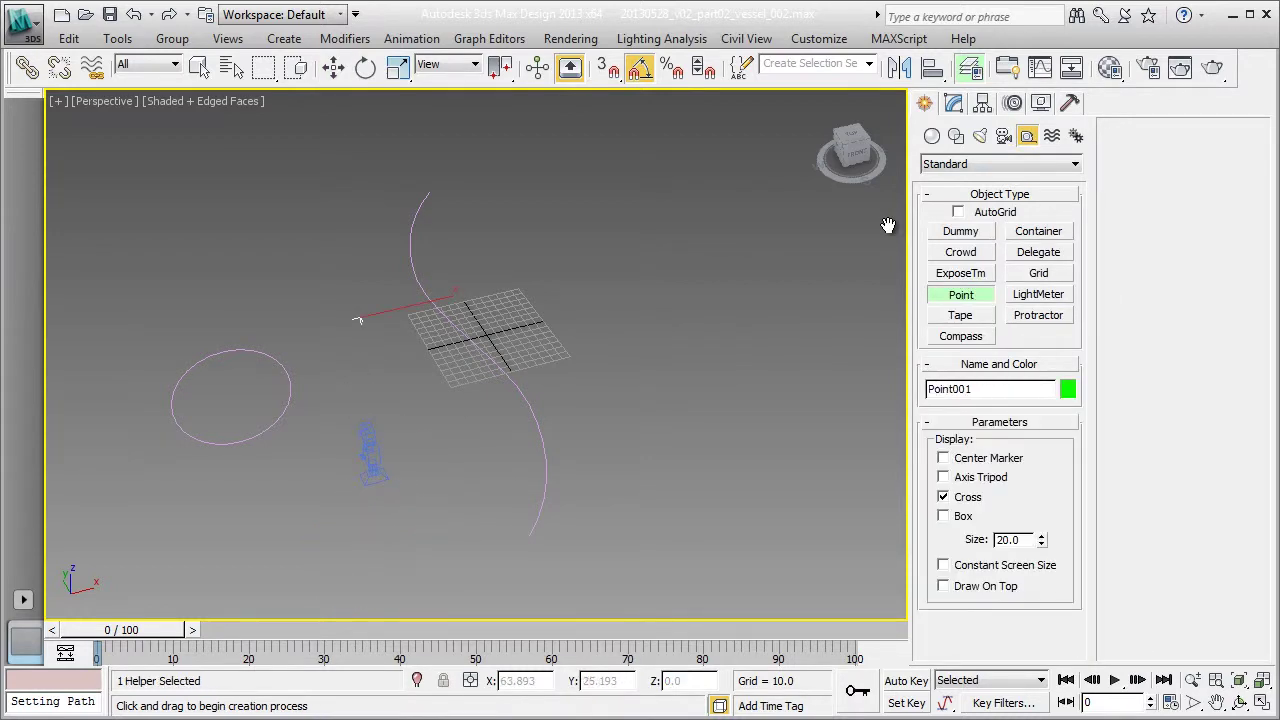
Attach the Point helper to pathSpline with a Path Constraint and scrub the early frames to preview its travel.
click(411, 39)
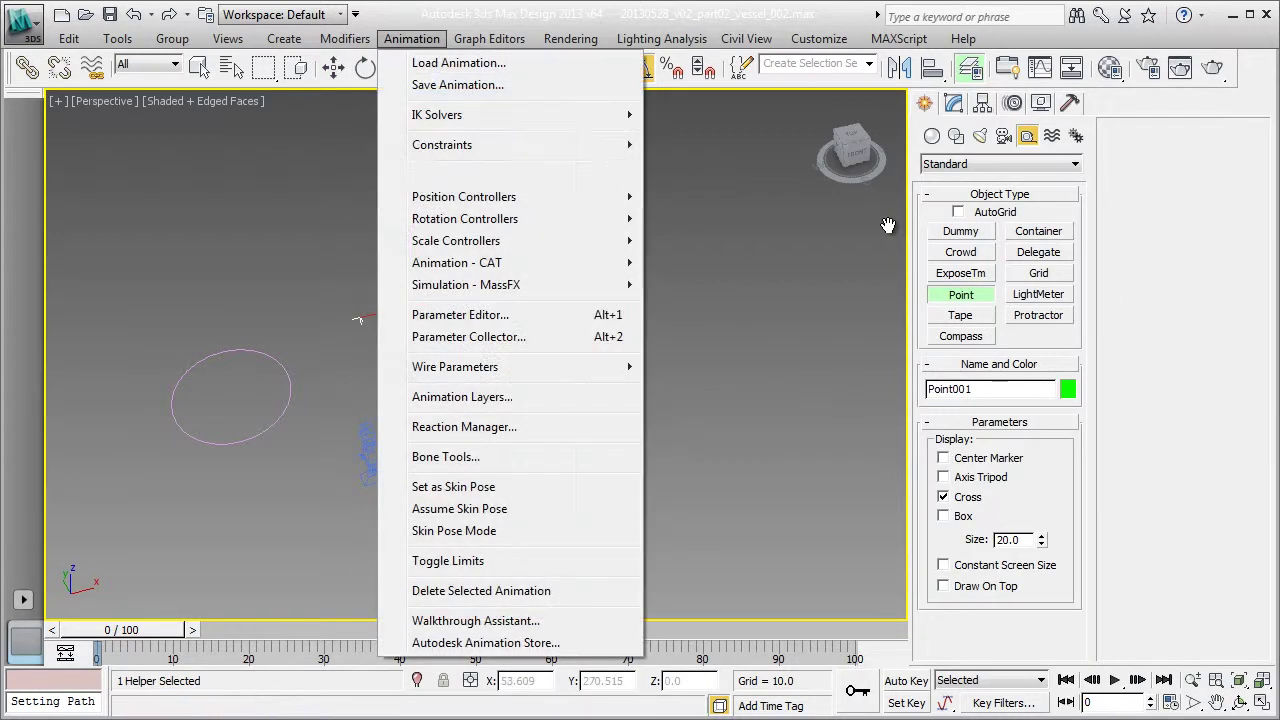
mouse_move(441, 144)
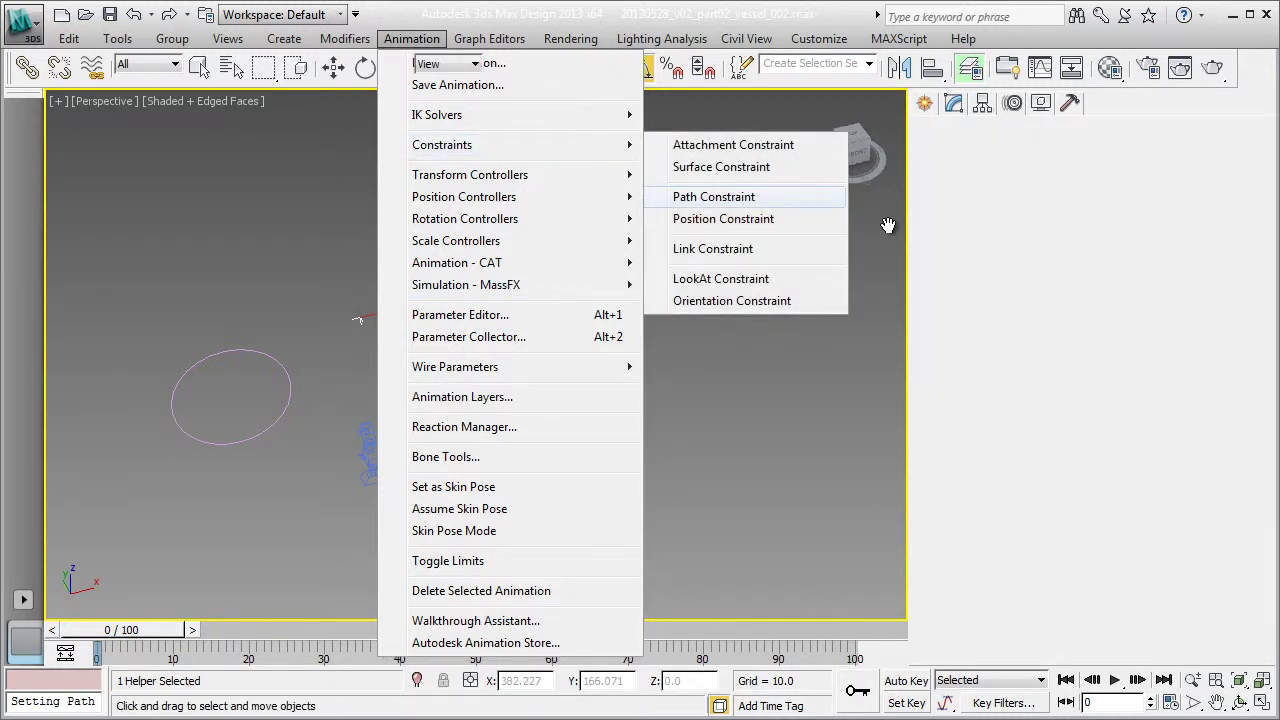
click(713, 196)
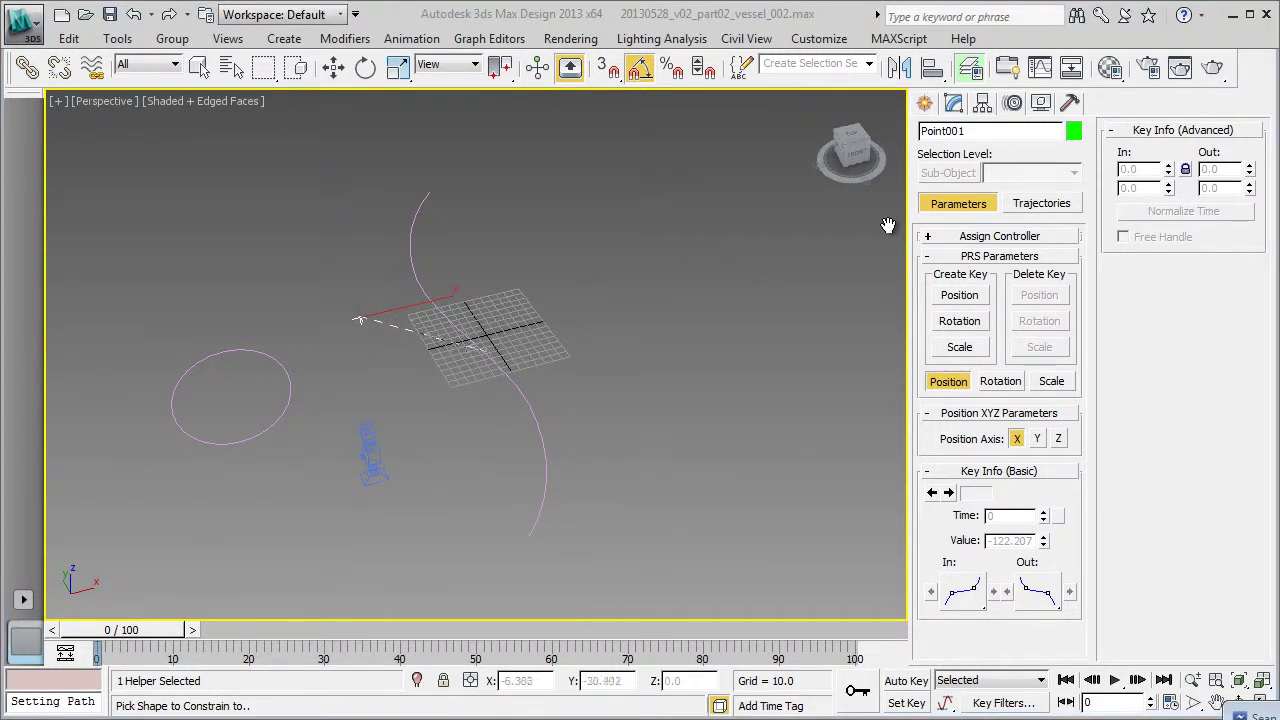
click(500, 345)
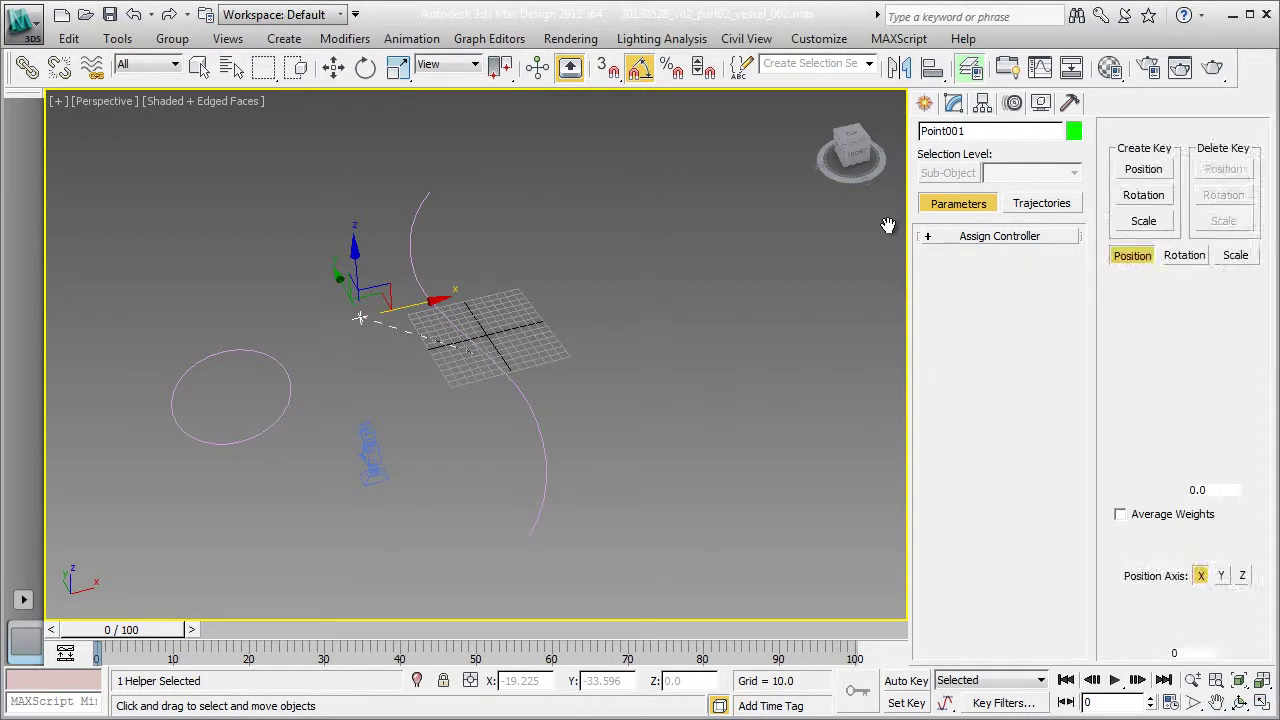
mouse_move(122, 630)
mouse_down()
mouse_move(830, 630)
mouse_move(122, 630)
mouse_up()
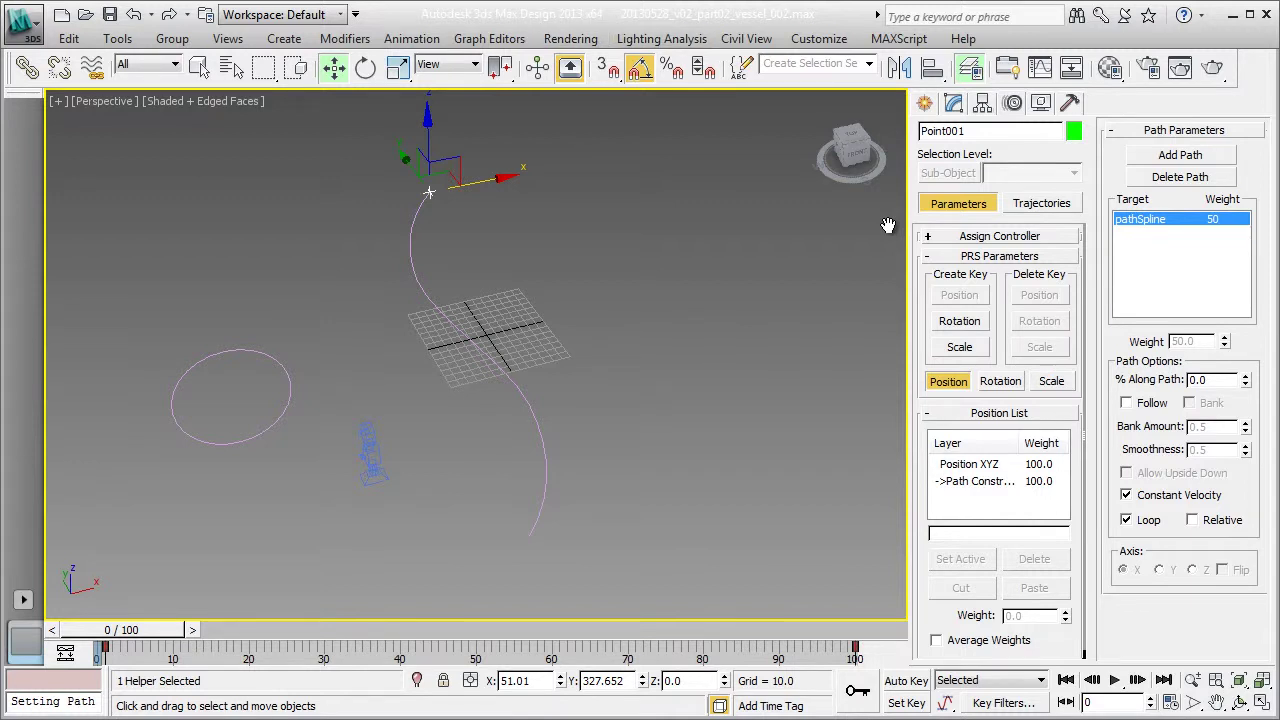
drag(123, 629, 185, 629)
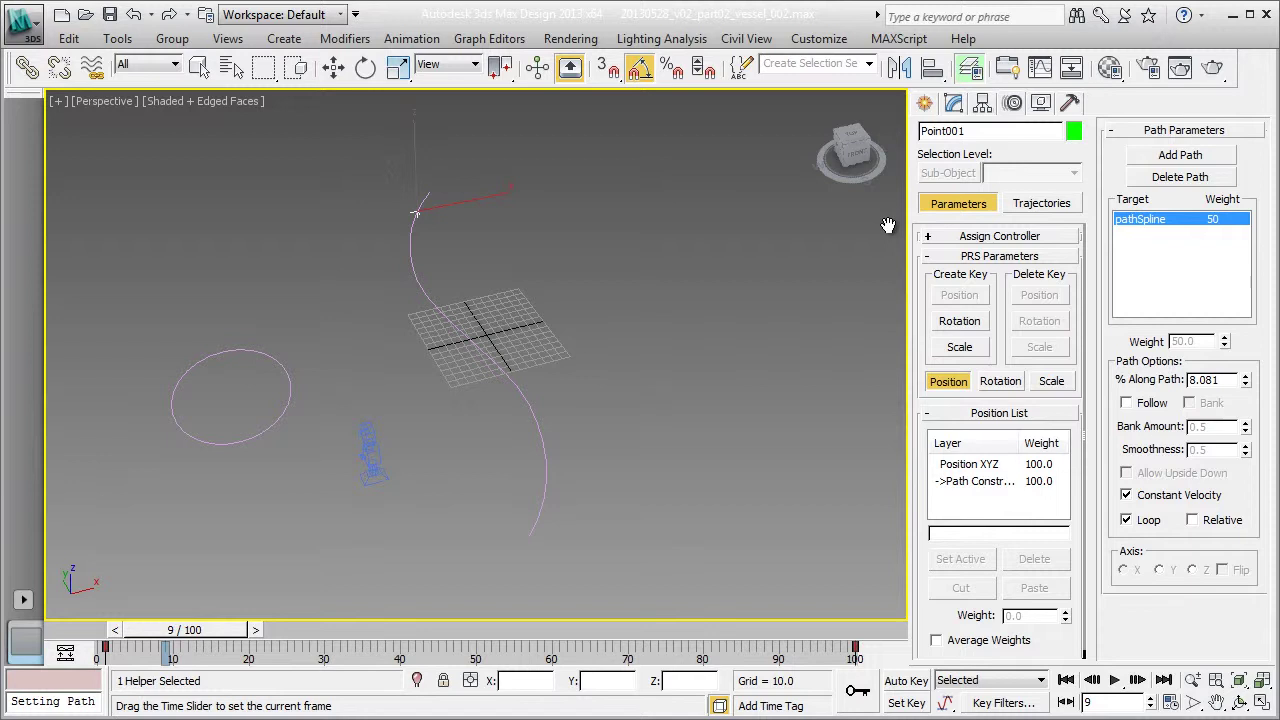
drag(185, 629, 123, 629)
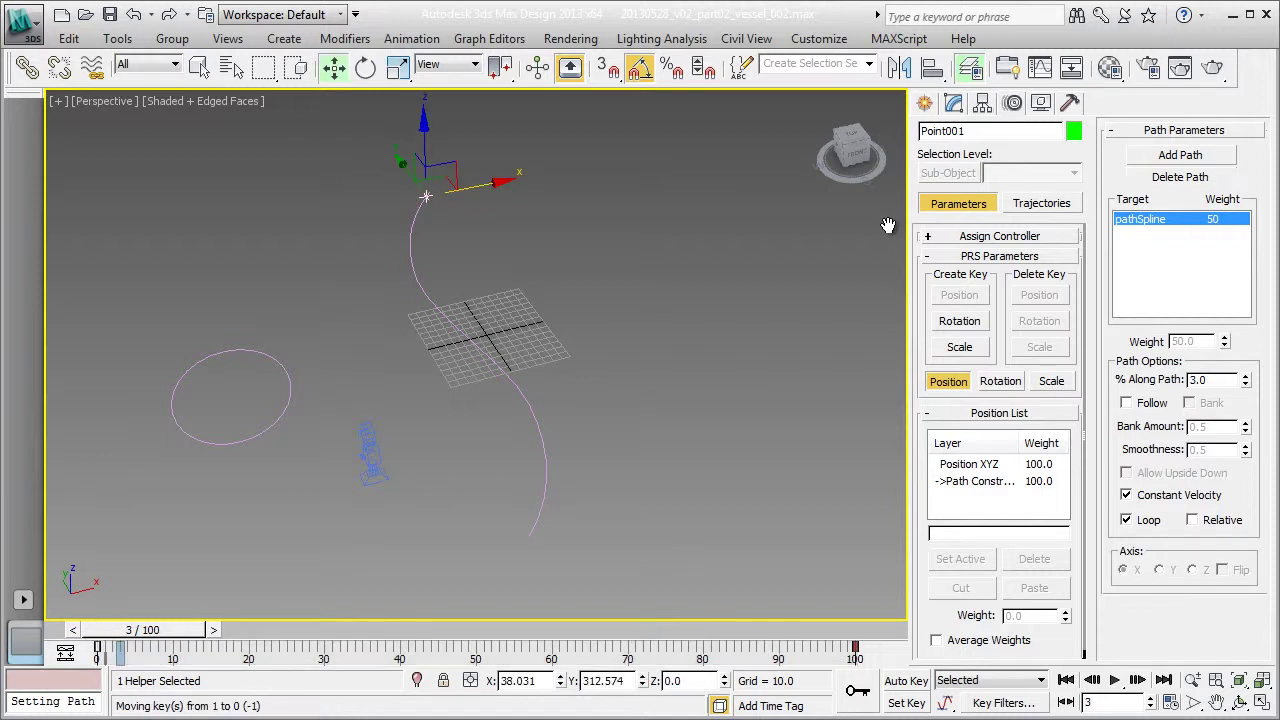
Enable Follow in the path constraint's options so the Point helper orients along the spline.
key(w)
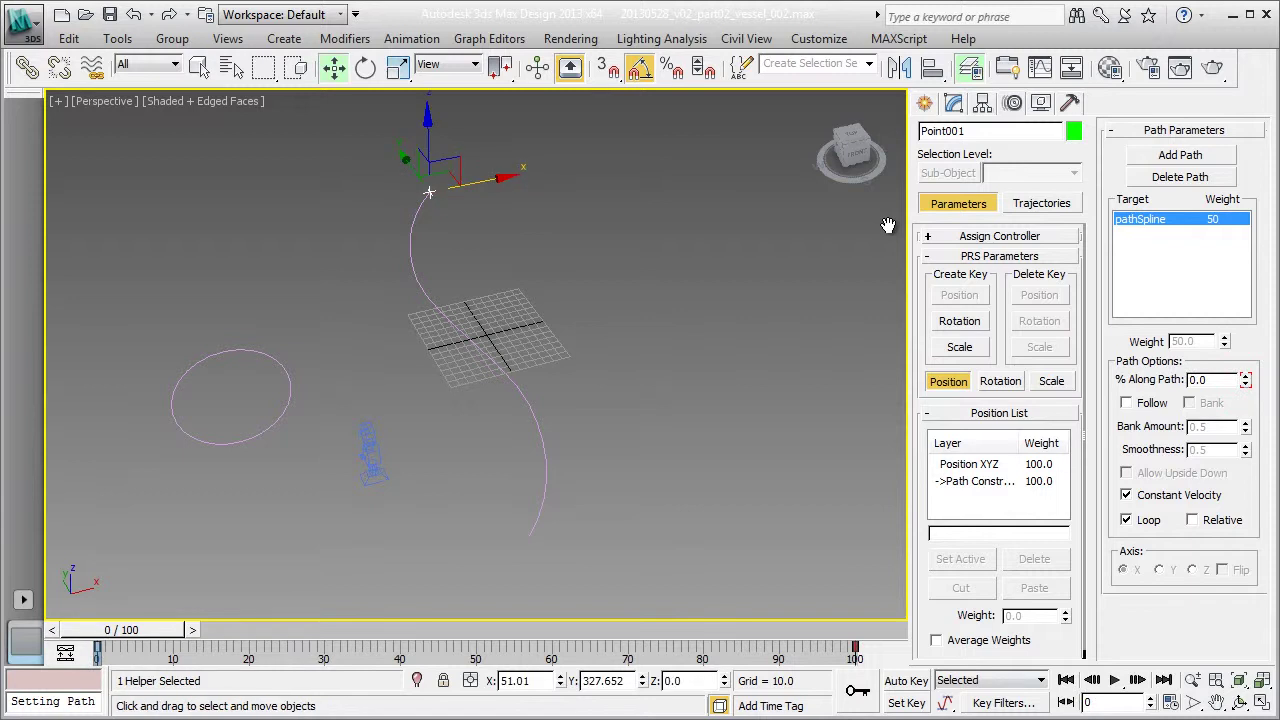
click(975, 481)
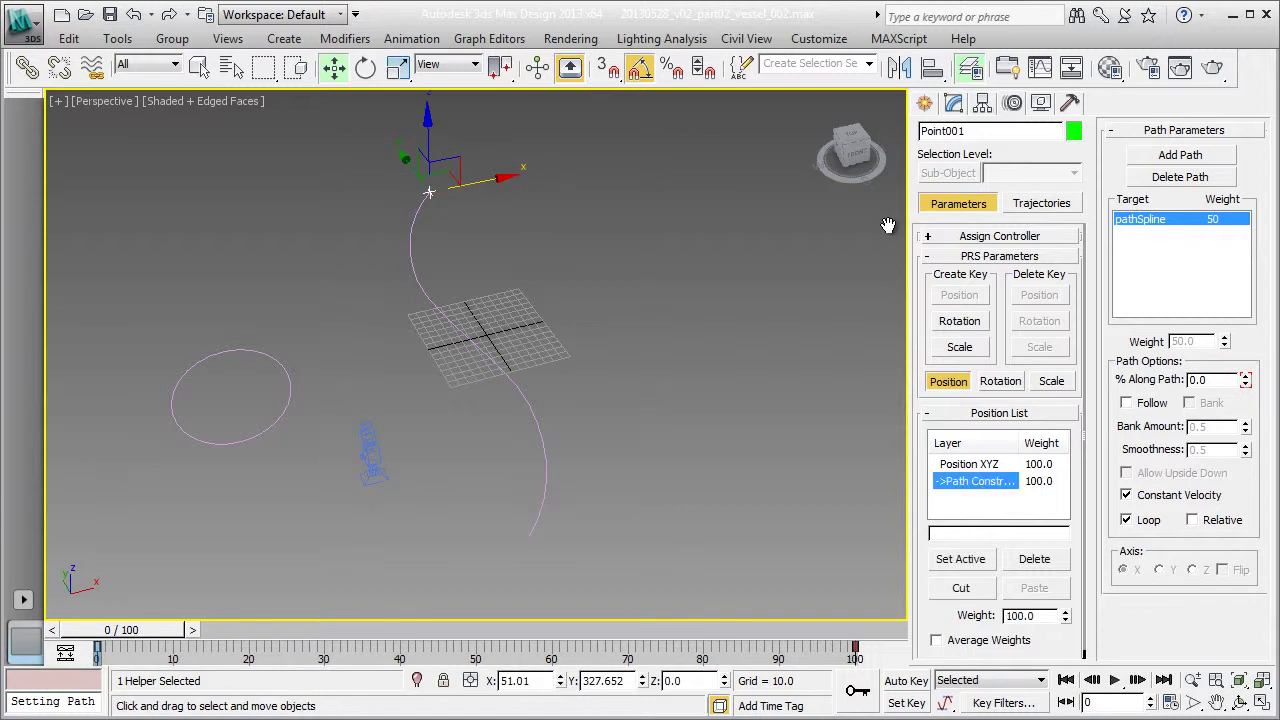
click(1127, 403)
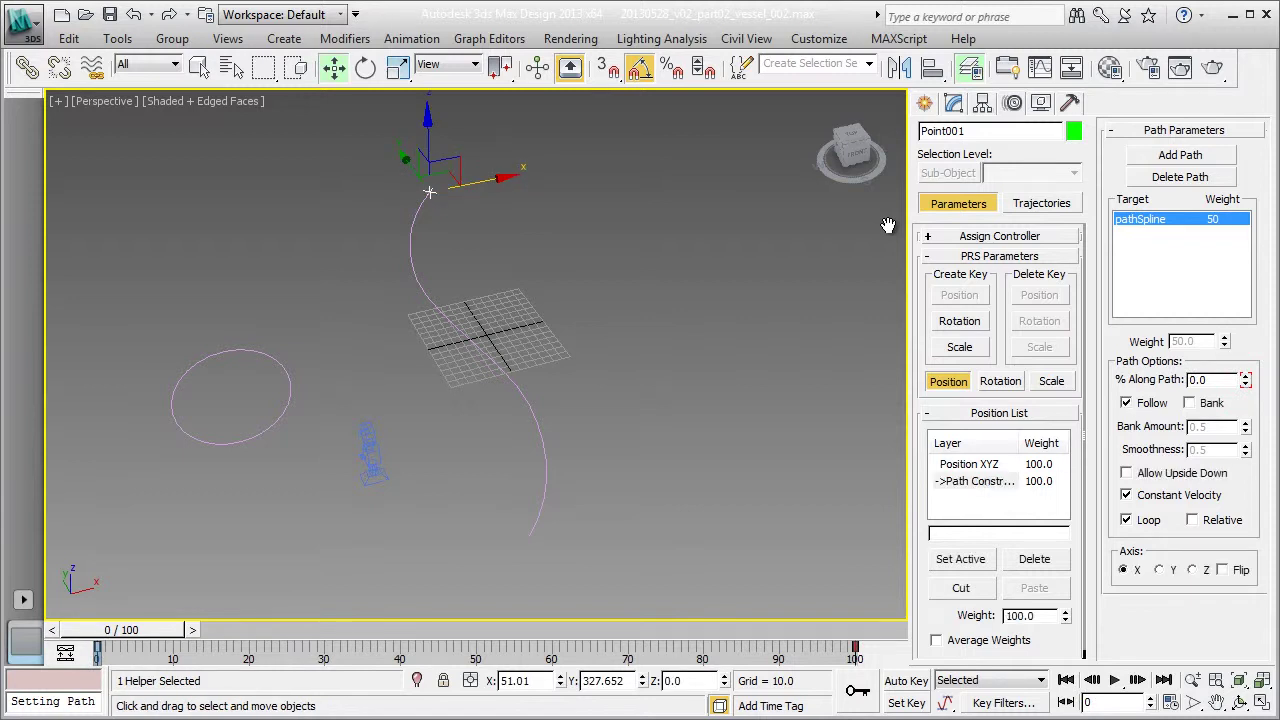
Extend the timeline to 200 frames and move the Point helper's end key to frame 200, scrubbing to check the motion.
key(End)
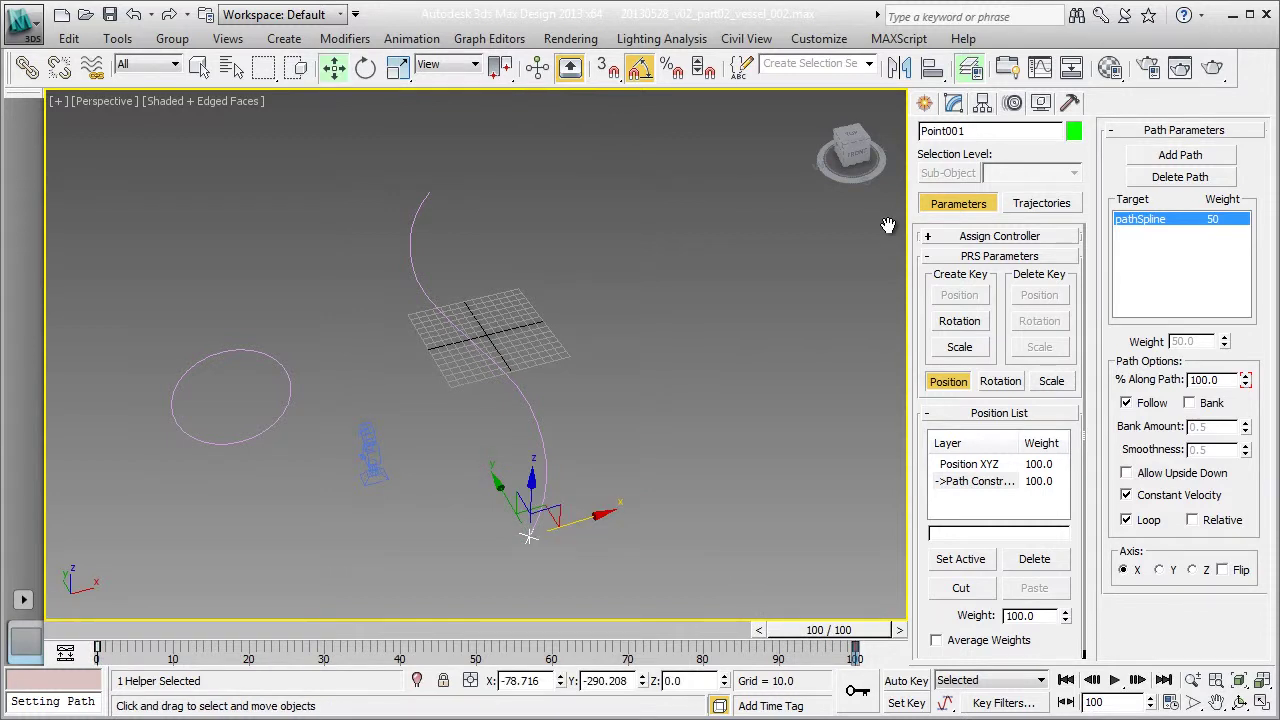
mouse_move(829, 630)
mouse_down()
mouse_move(284, 630)
mouse_move(829, 630)
mouse_up()
ctrl+alt+right_drag(832, 648, 366, 646)
ctrl+alt+right_drag(683, 655, 545, 660)
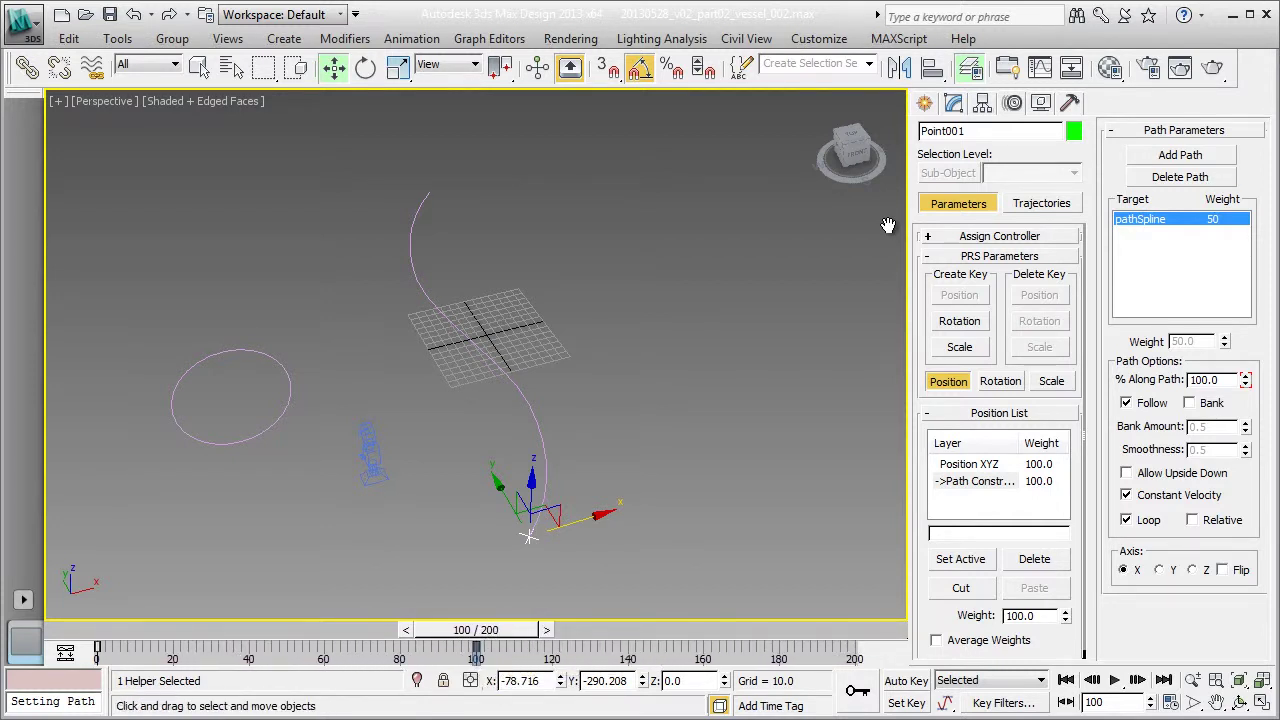
drag(476, 654, 855, 654)
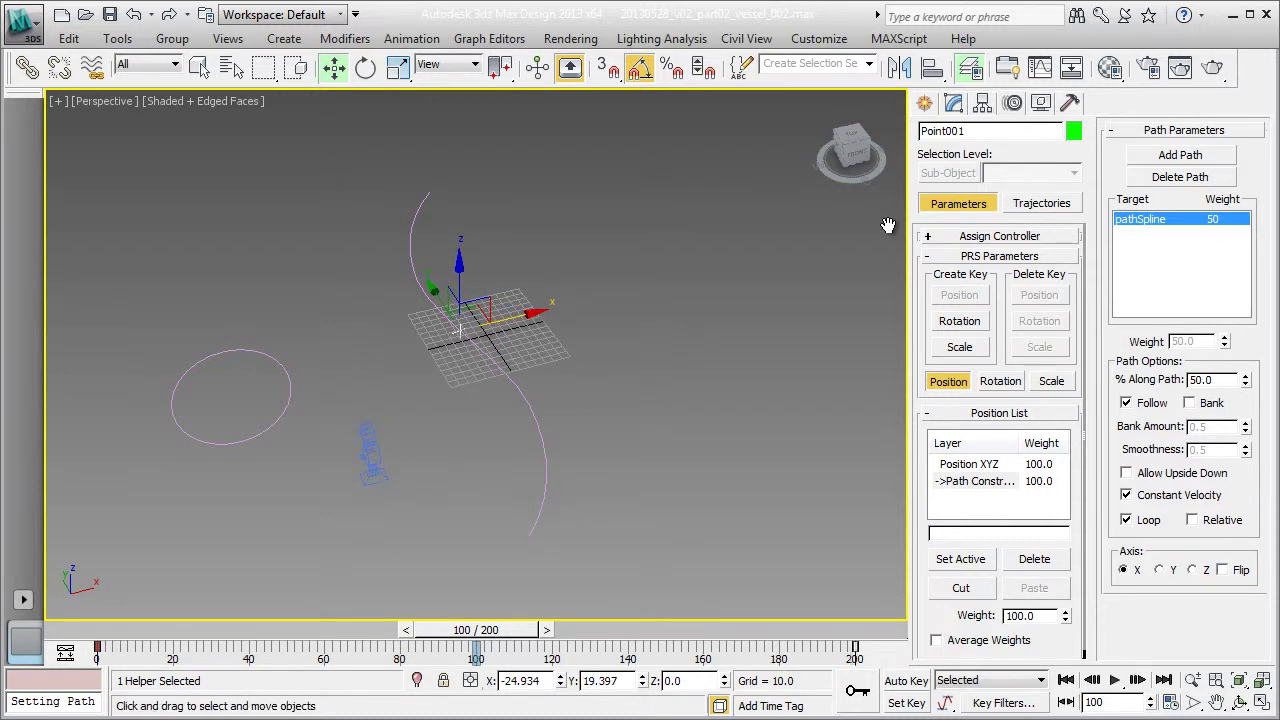
key(slash)
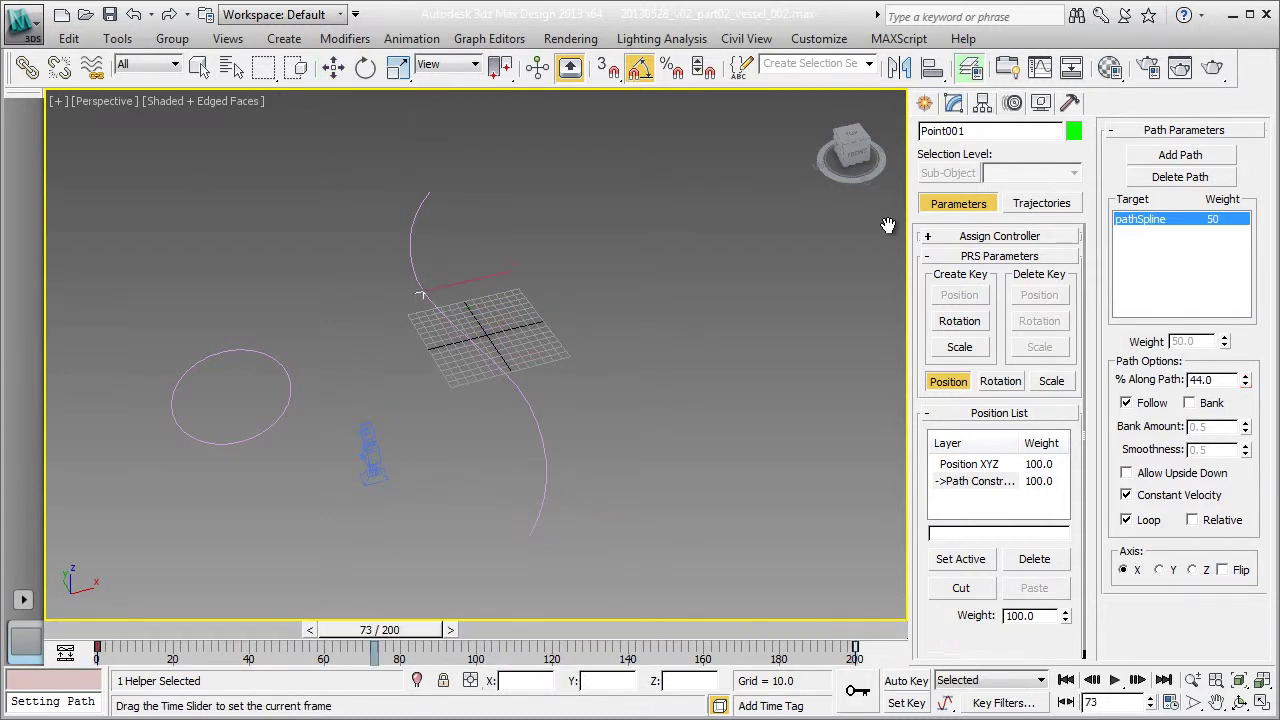
key(w)
Align the camera to the Point helper, matching pivot positions on X, Y and Z and orientation on the X and Y axes.
click(372, 455)
key(alt+a)
click(430, 192)
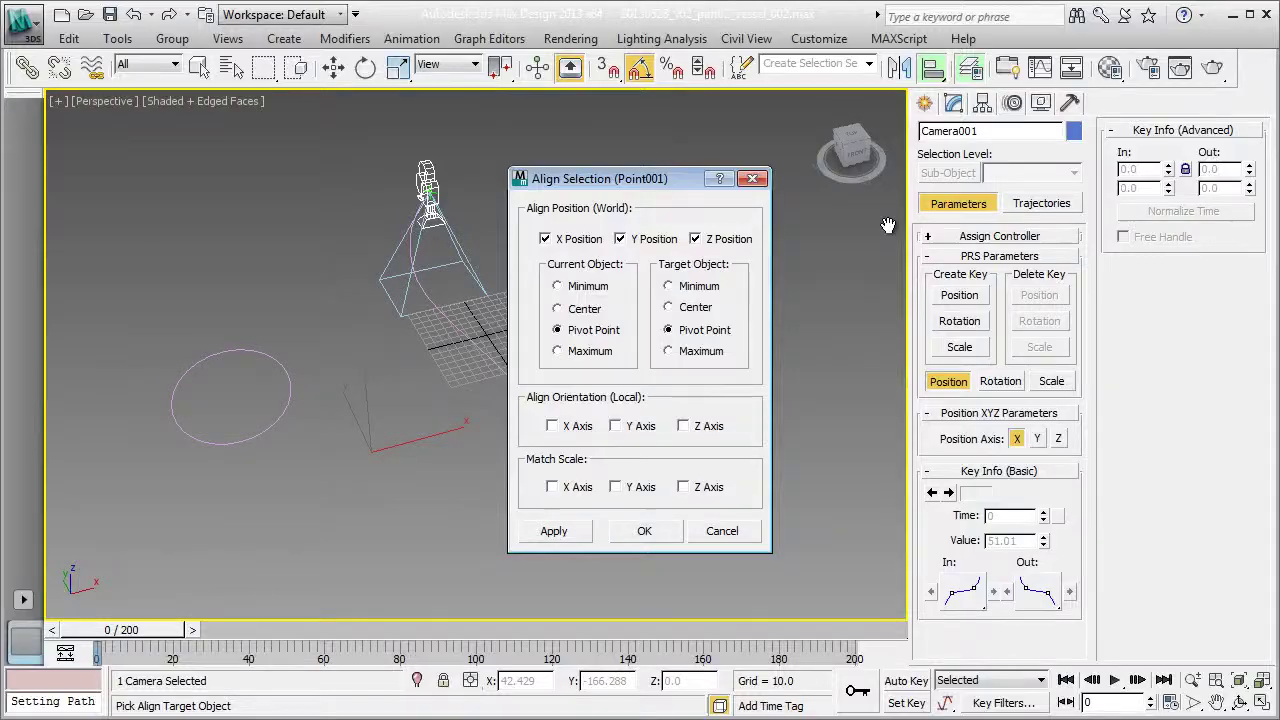
click(552, 426)
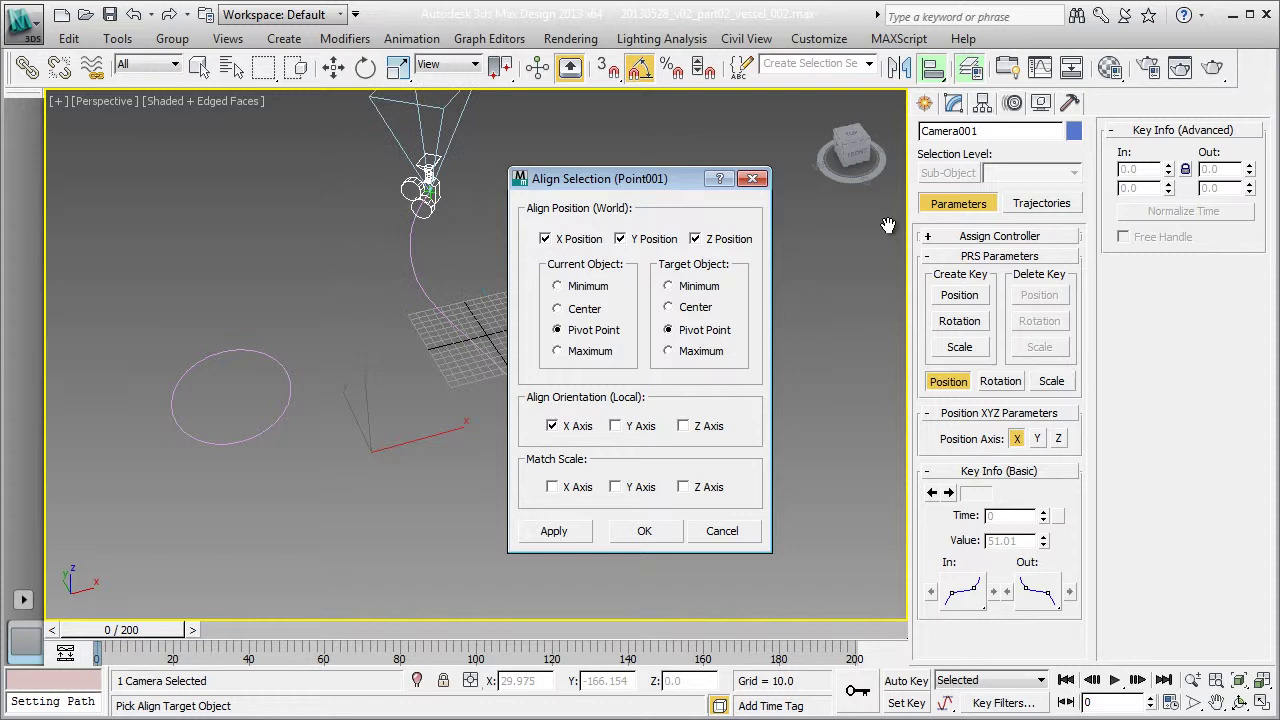
click(615, 426)
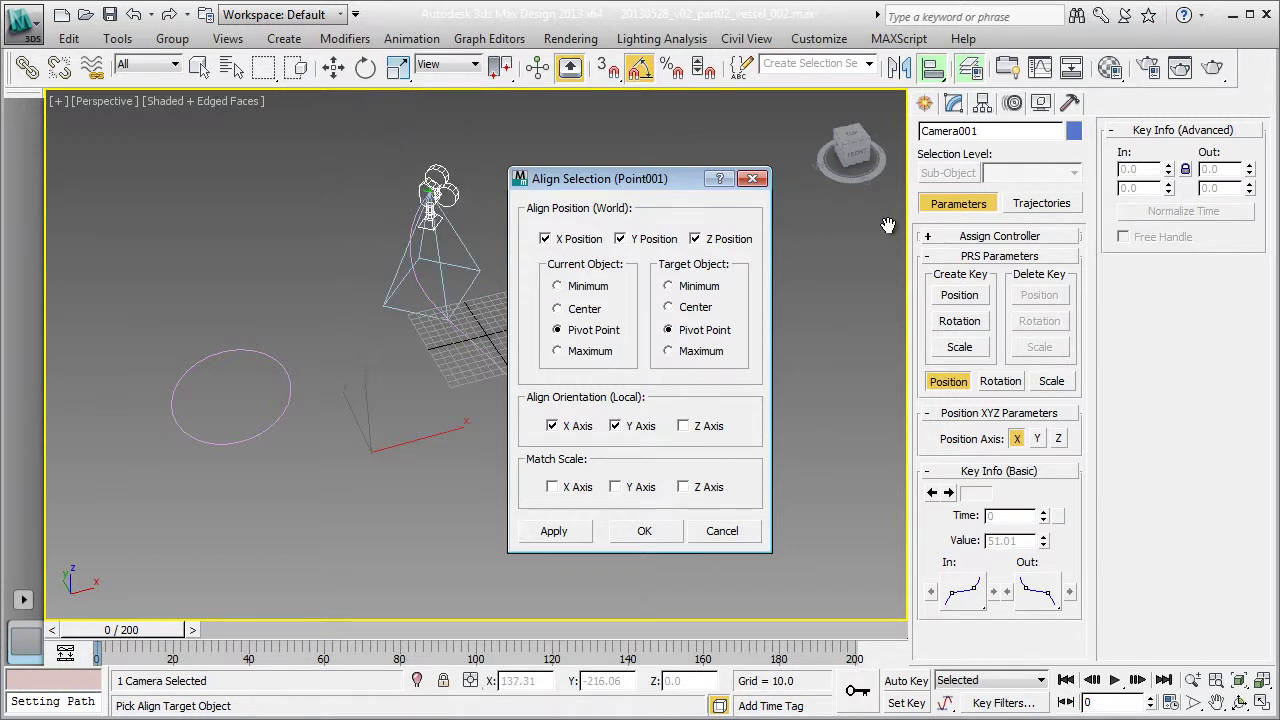
key(Return)
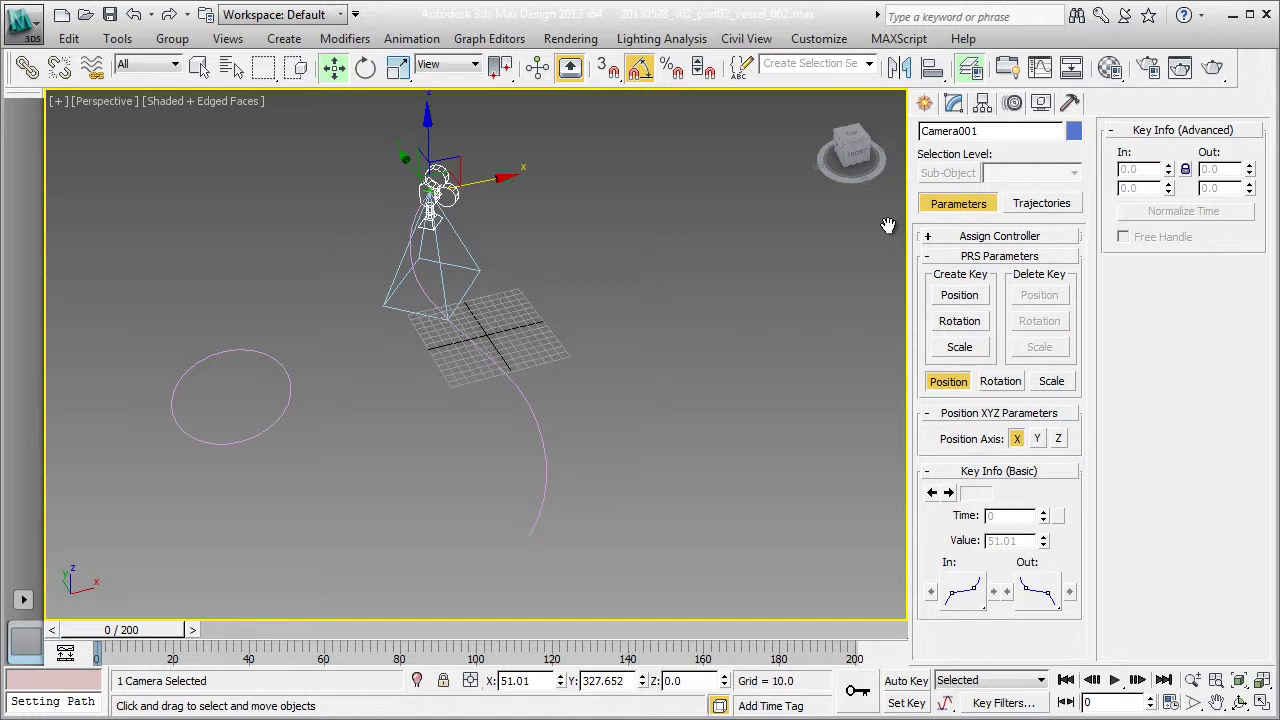
Rotate the camera at the start of the path spline so it faces along the vessel.
scroll(888, 225, up, 2)
mouse_move(588, 200)
middle_down()
mouse_move(888, 225)
mouse_move(764, 365)
mouse_move(517, 413)
middle_up()
scroll(764, 365, up, 3)
key(e)
drag(428, 287, 436, 250)
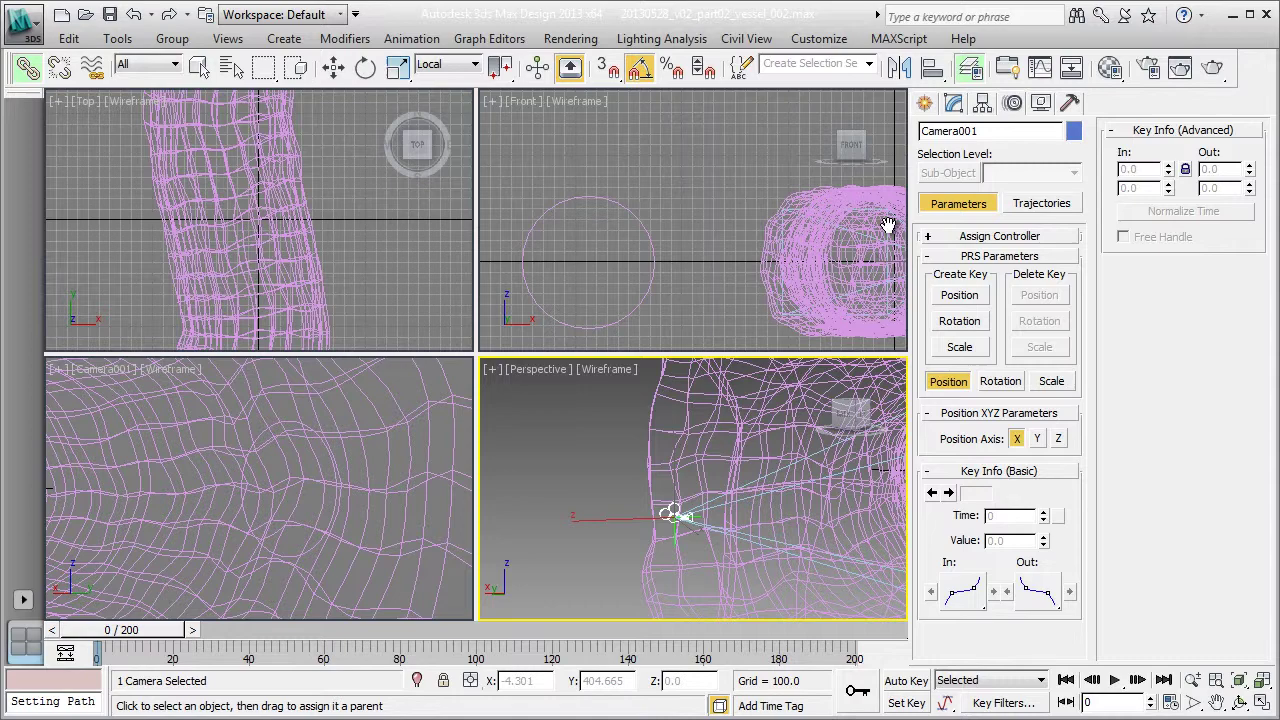
Display the camera view shaded with edged faces and safe frames, and enlarge its viewport vertically.
scroll(693, 489, down, 2)
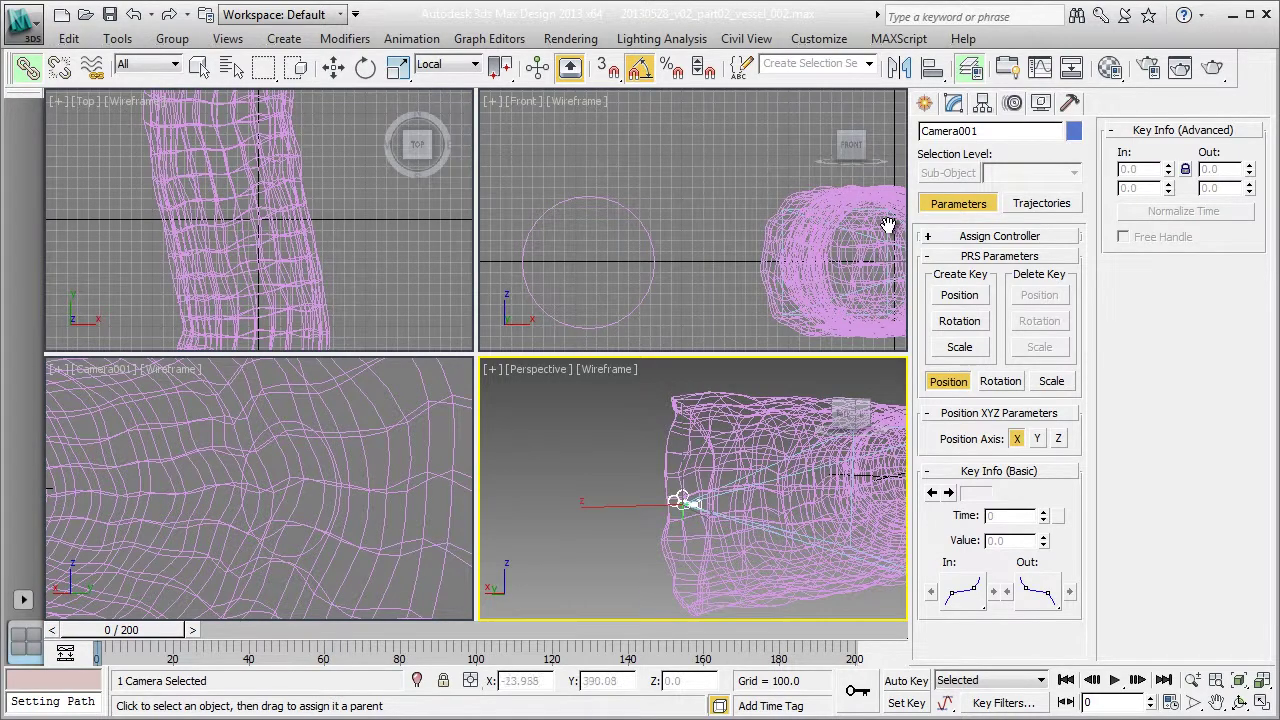
alt+middle_drag(740, 470, 620, 530)
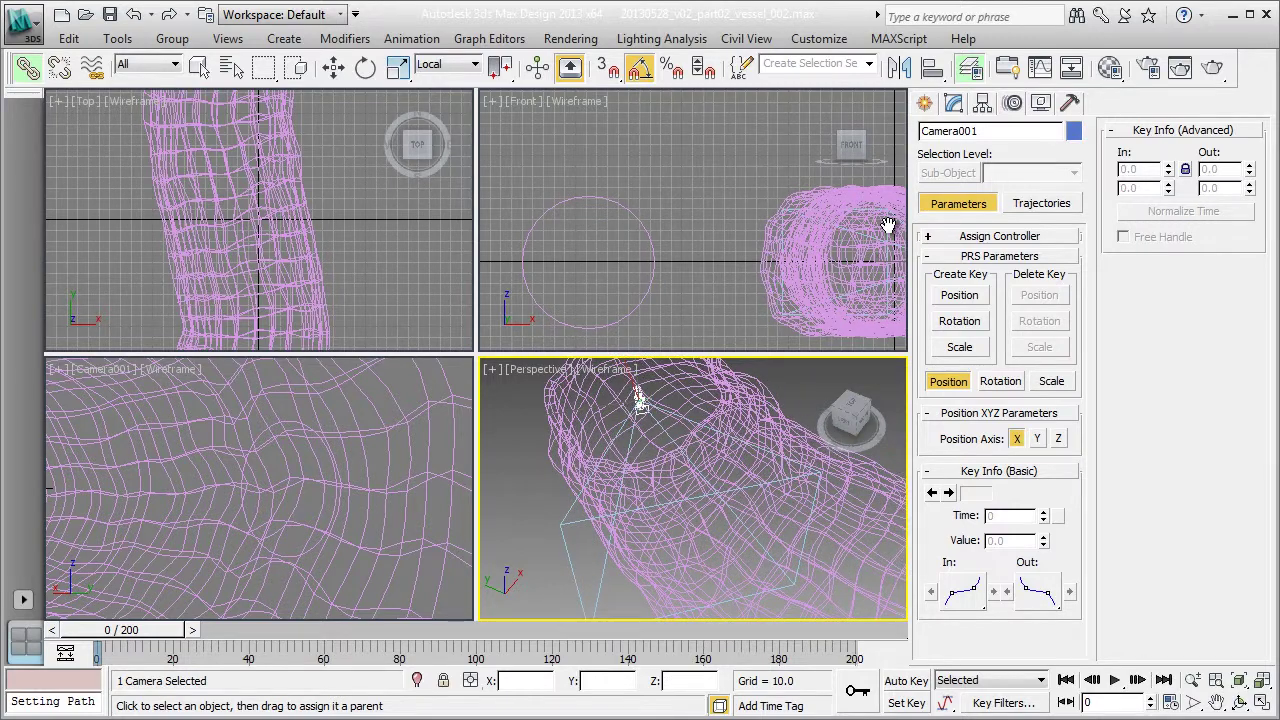
right_click(259, 489)
key(F3)
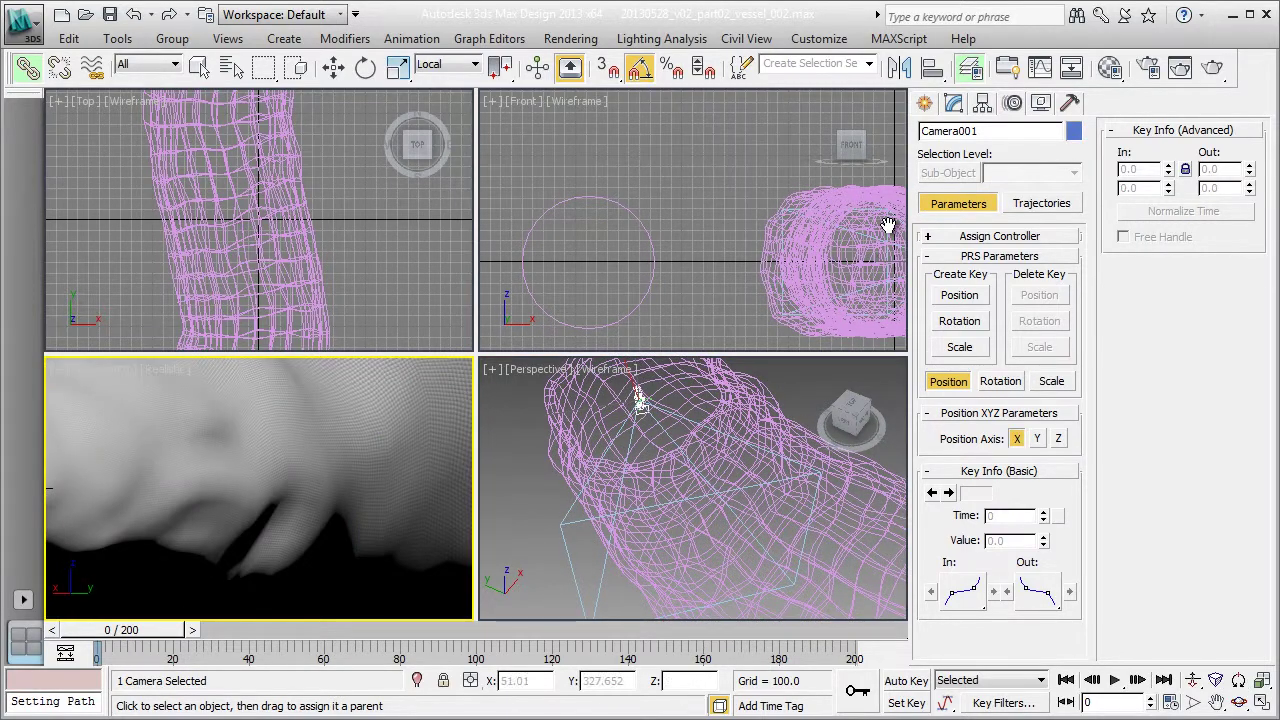
key(F4)
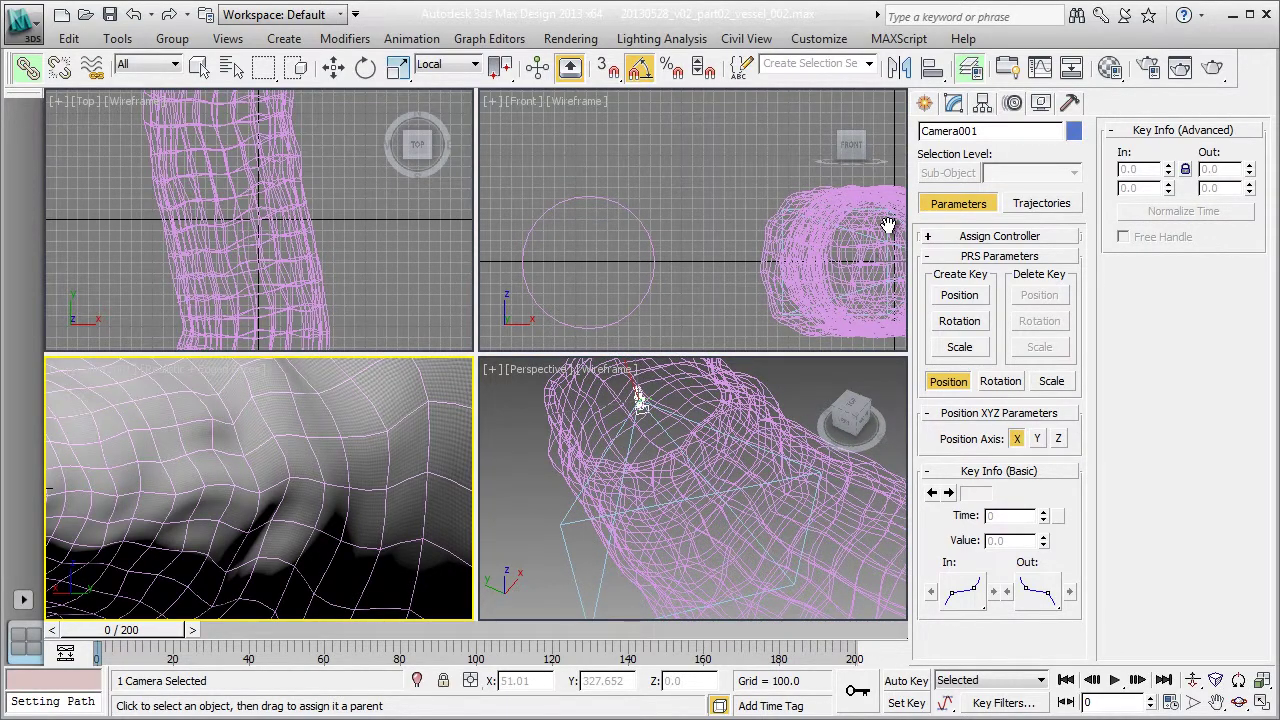
key(shift+f)
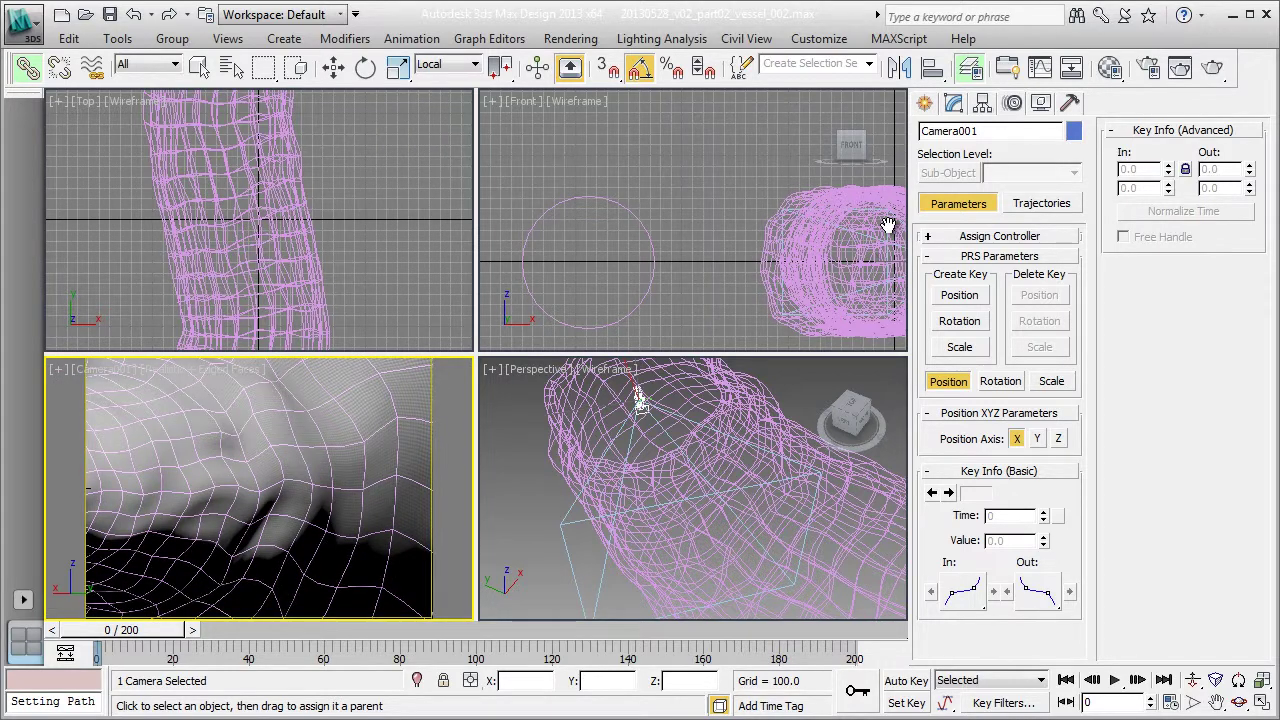
drag(270, 354, 270, 300)
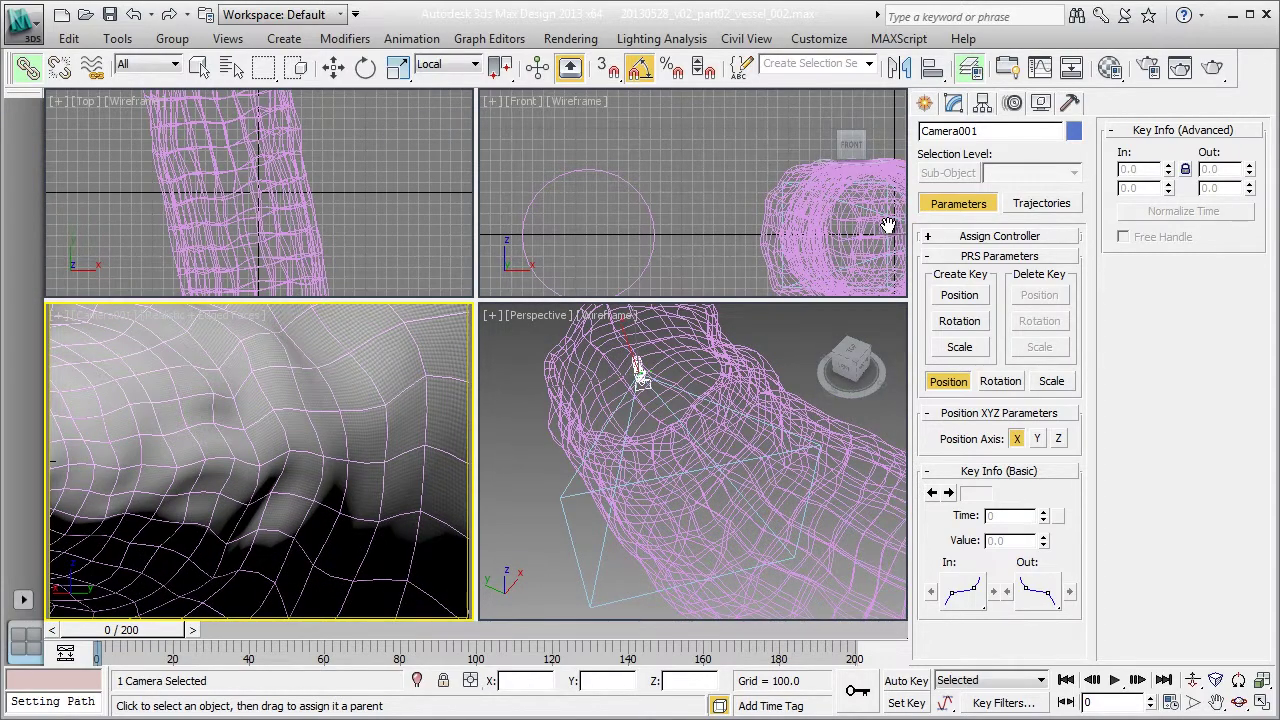
Scrub the timeline to check the camera's travel through the vessel, return to frame 0, and inspect the camera in the Perspective view.
drag(122, 630, 215, 630)
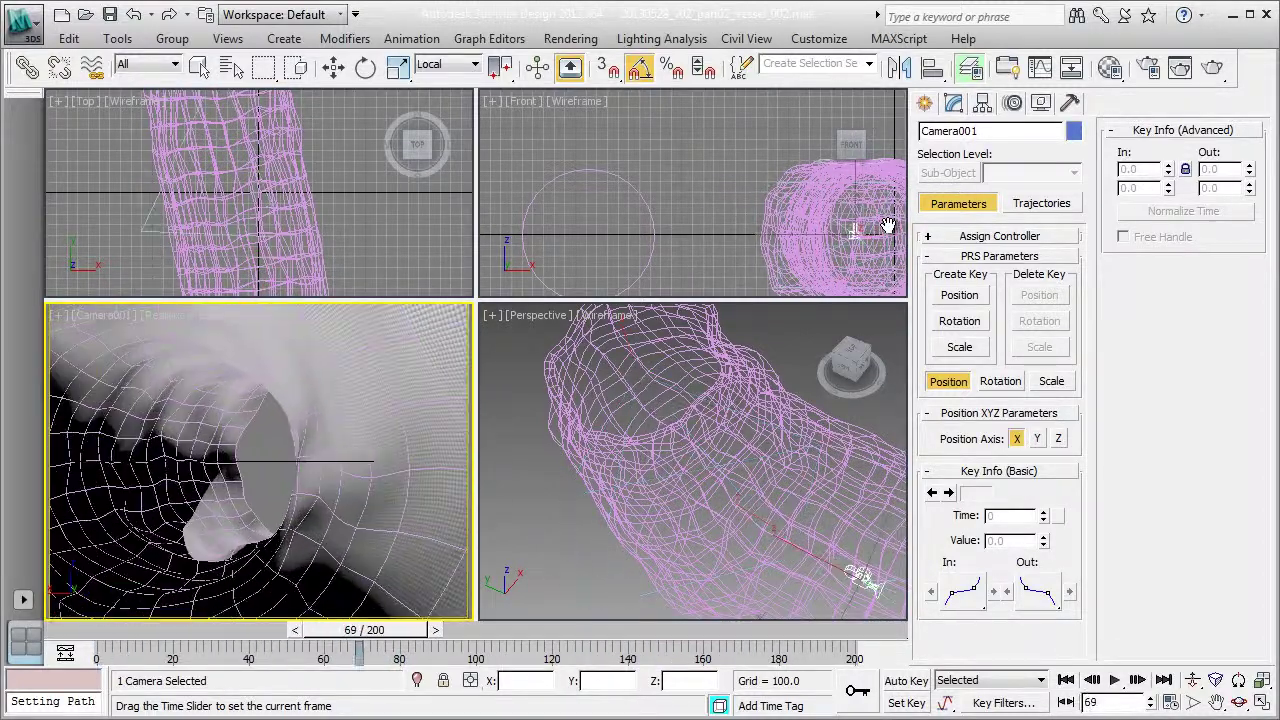
drag(364, 630, 122, 630)
middle_drag(692, 450, 720, 400)
middle_drag(640, 450, 839, 434)
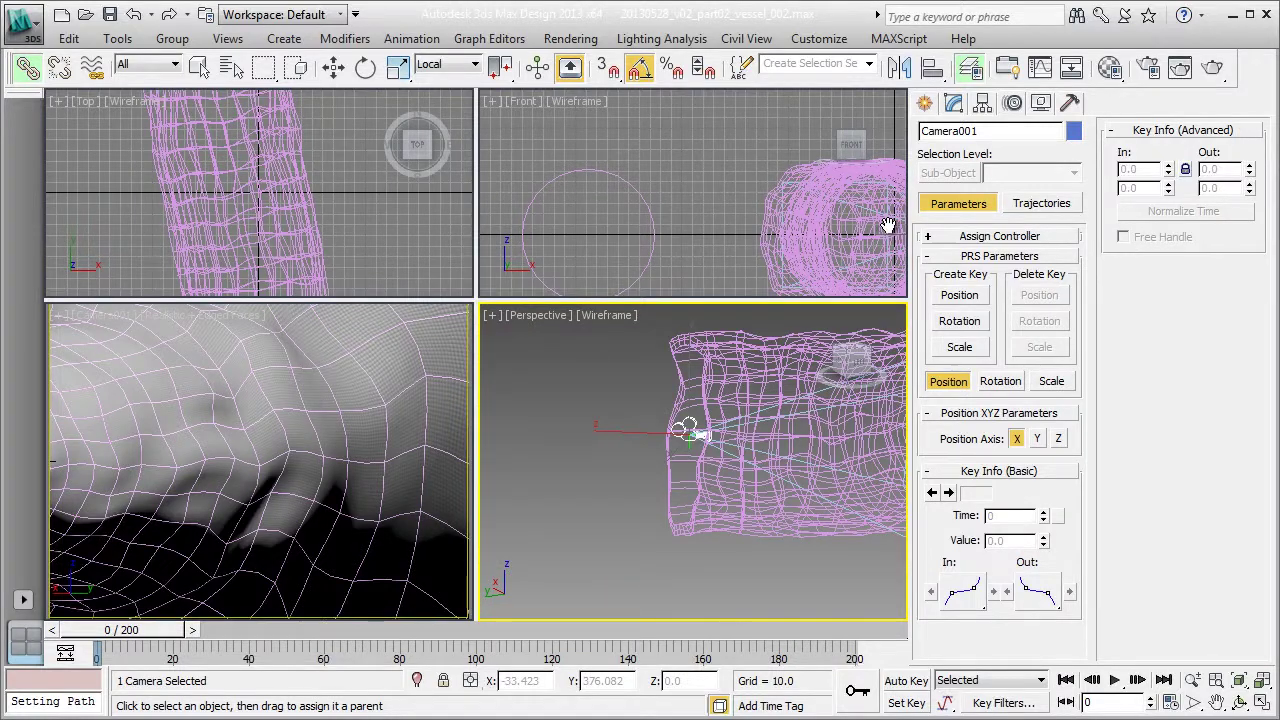
scroll(693, 450, up, 3)
middle_drag(693, 400, 595, 500)
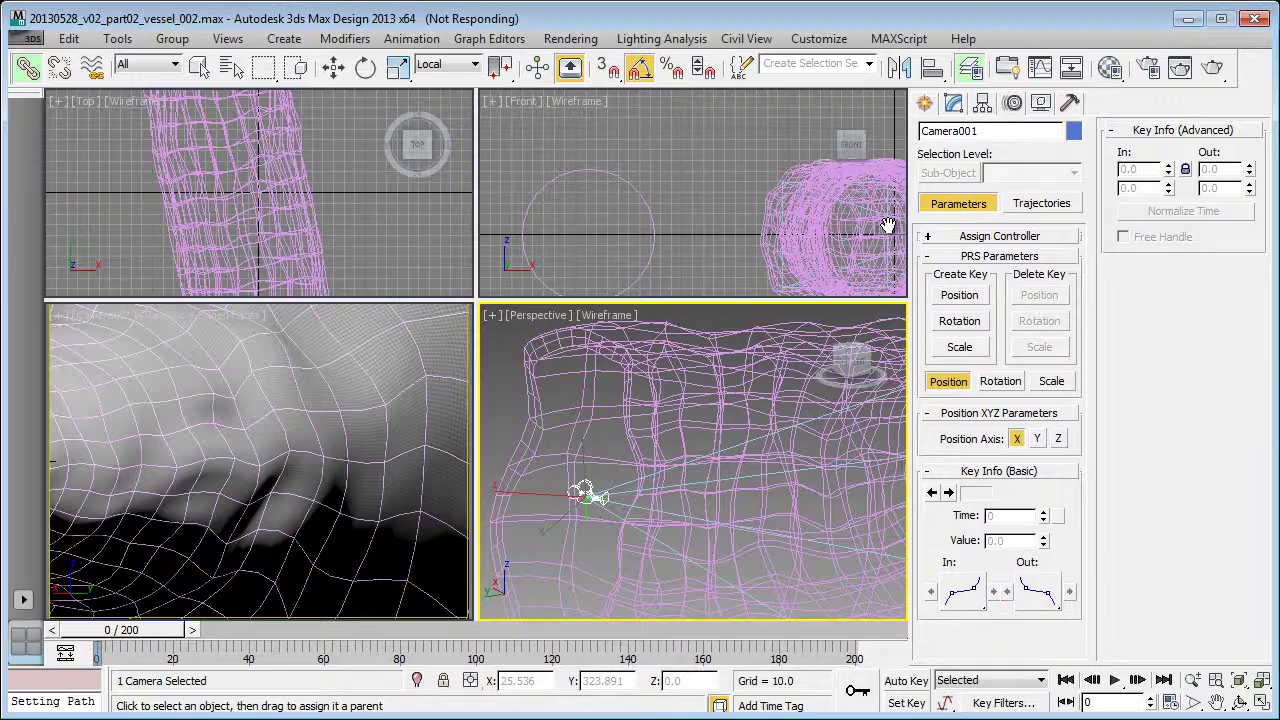
key(v)
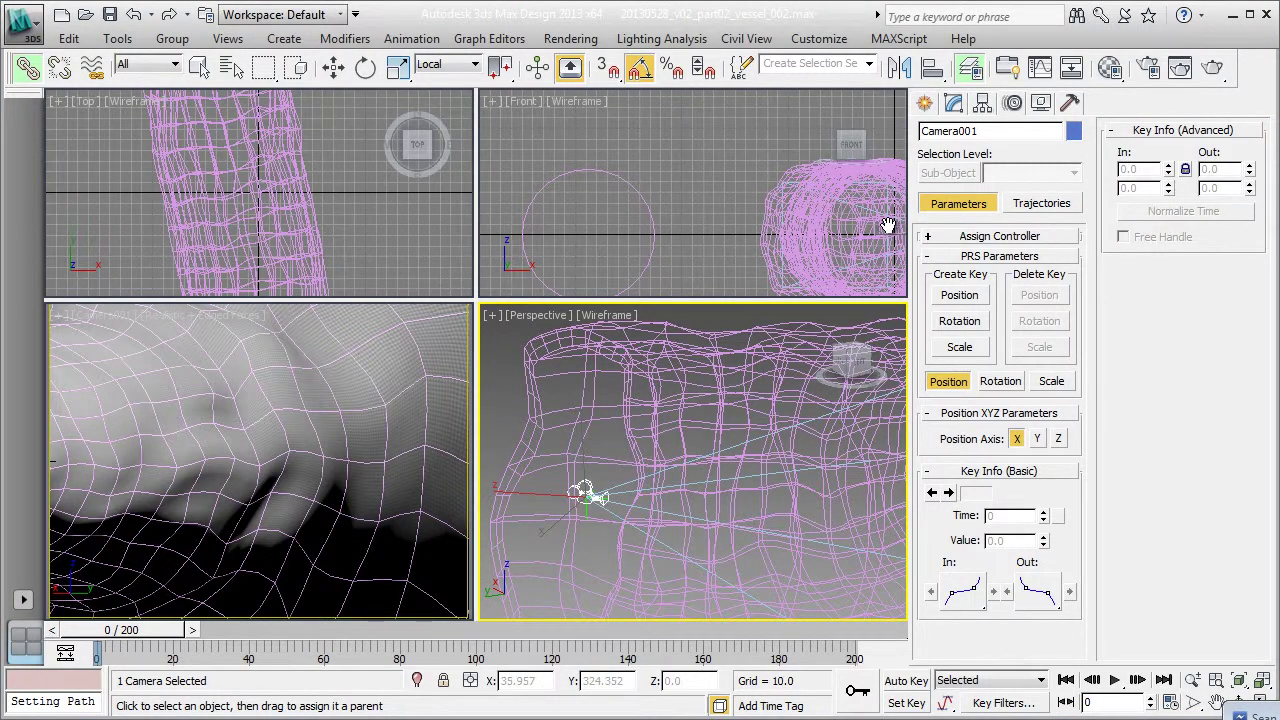
Play back the camera's travel through the vessel, return to frame 0, and inspect the whole vessel shaded in the Perspective view.
key(w)
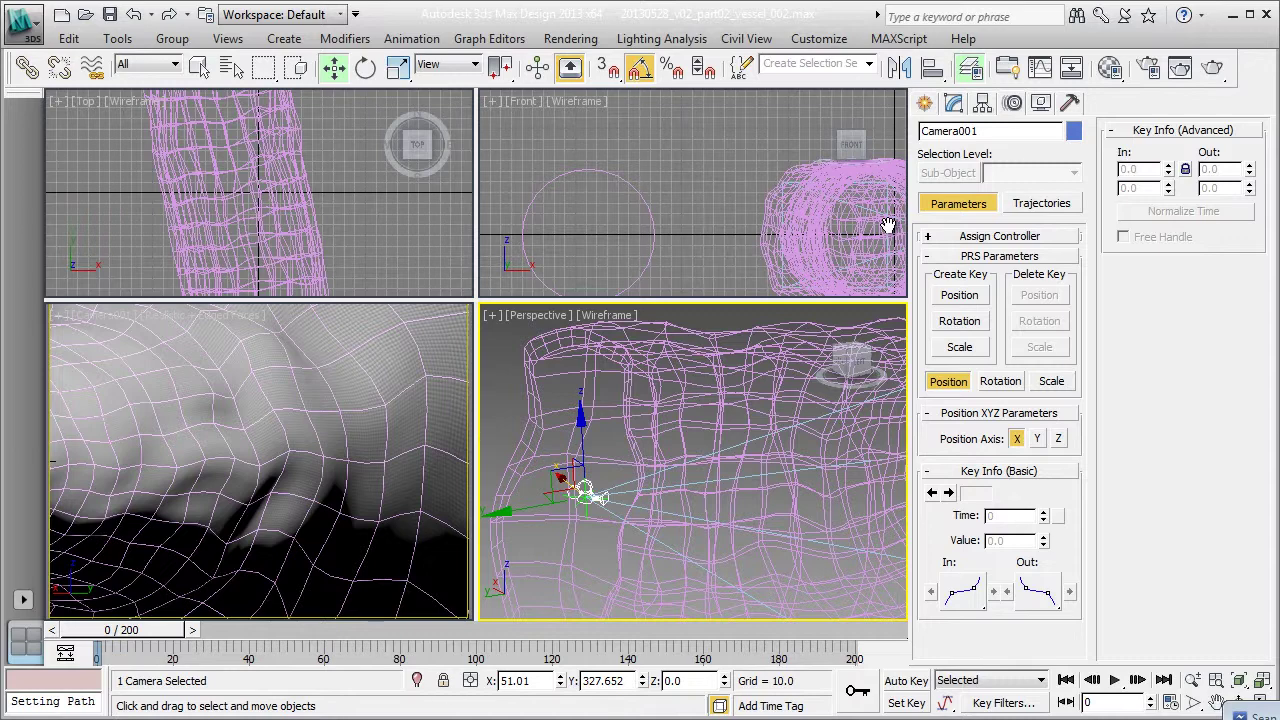
key(/)
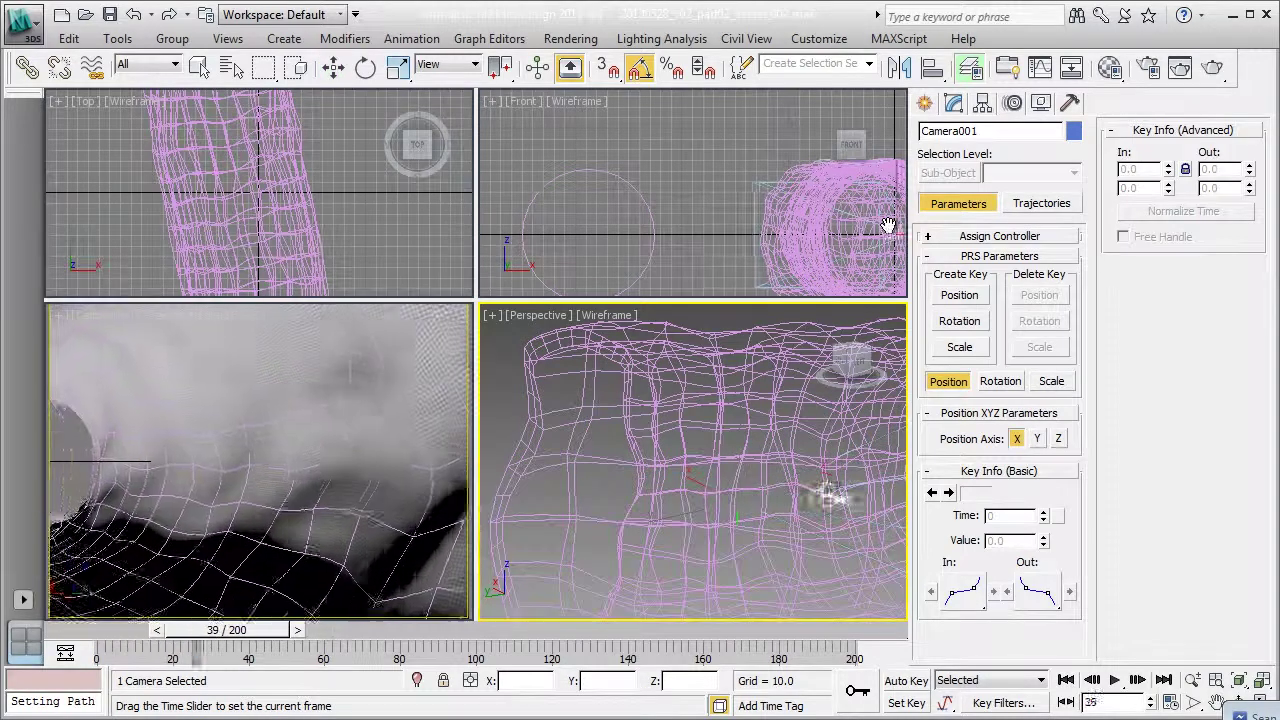
key(Home)
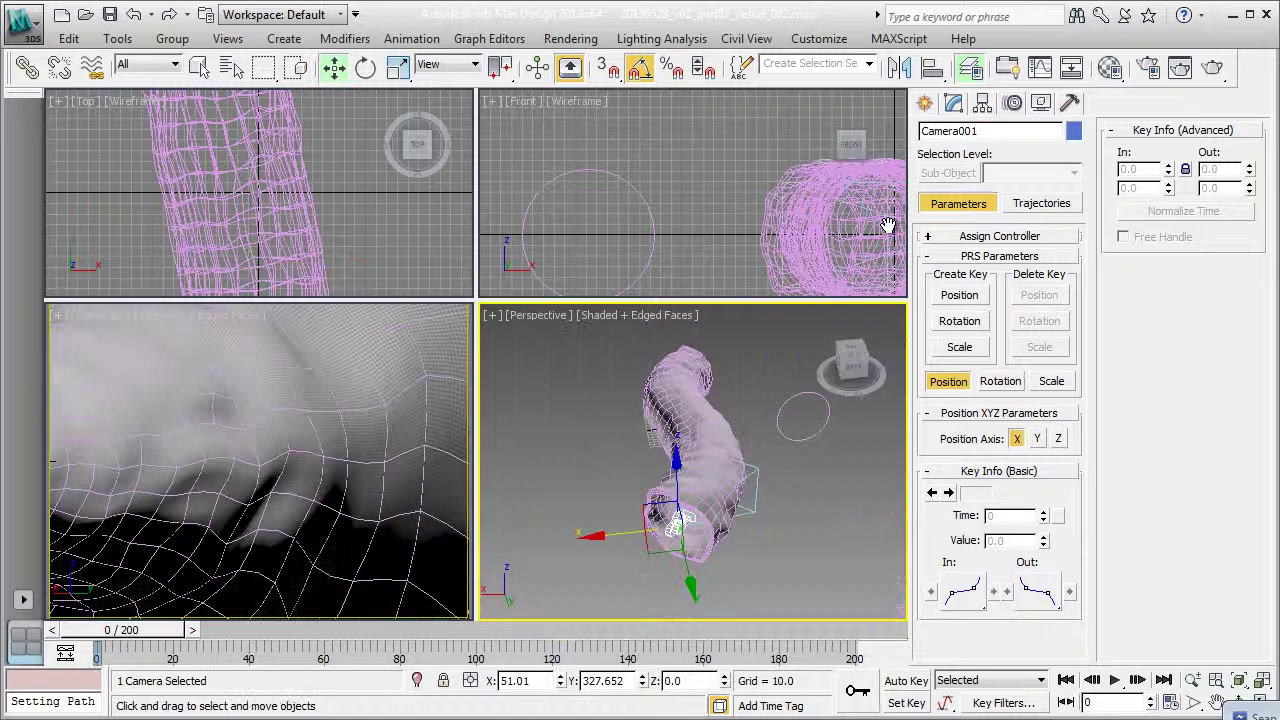
scroll(693, 461, up, 1)
middle_drag(693, 461, 664, 472)
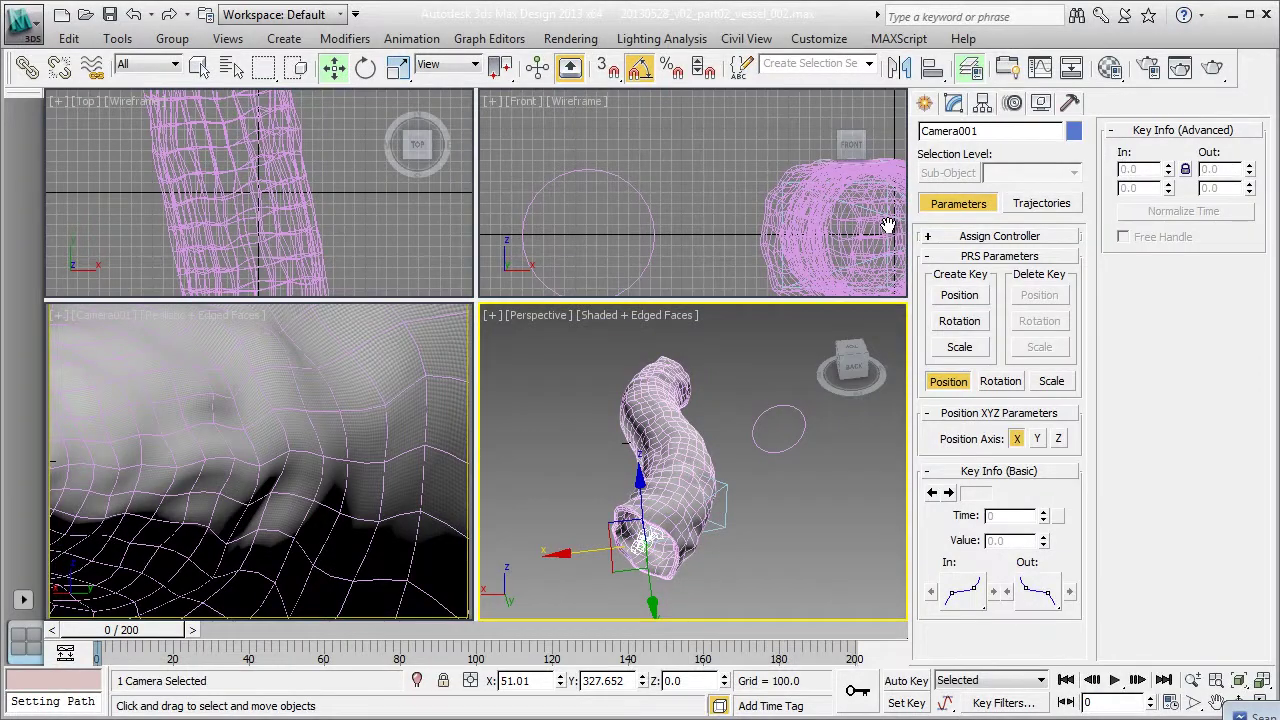
Display the Perspective view in wireframe and try bending the vessel by moving the second vertex of pathSpline sideways.
drag(1265, 716, 837, 211)
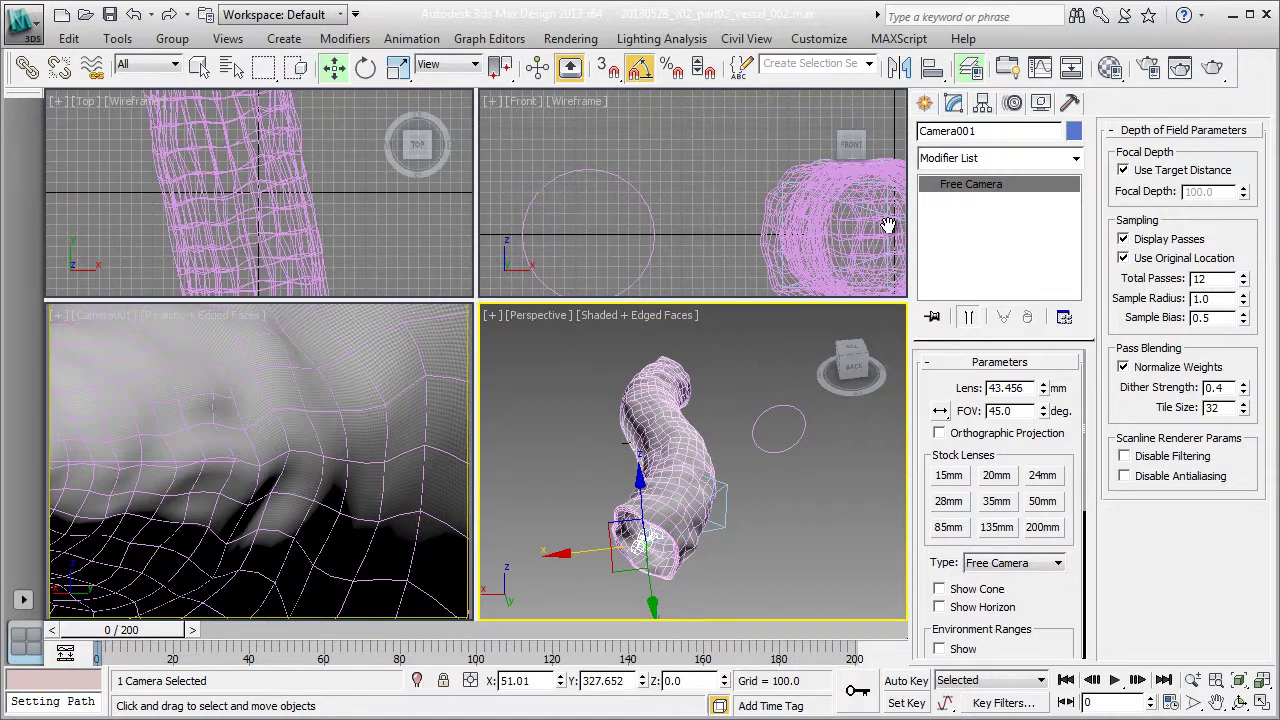
alt+middle_drag(693, 440, 700, 500)
key(F3)
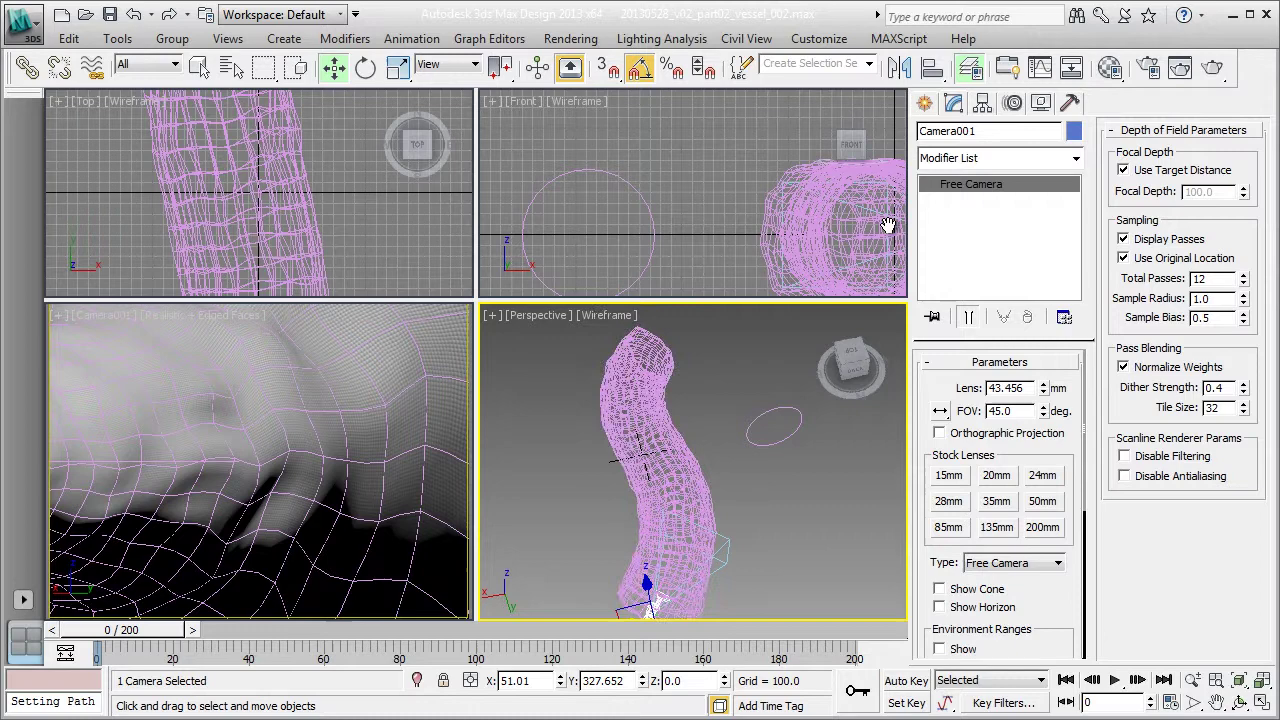
click(888, 225)
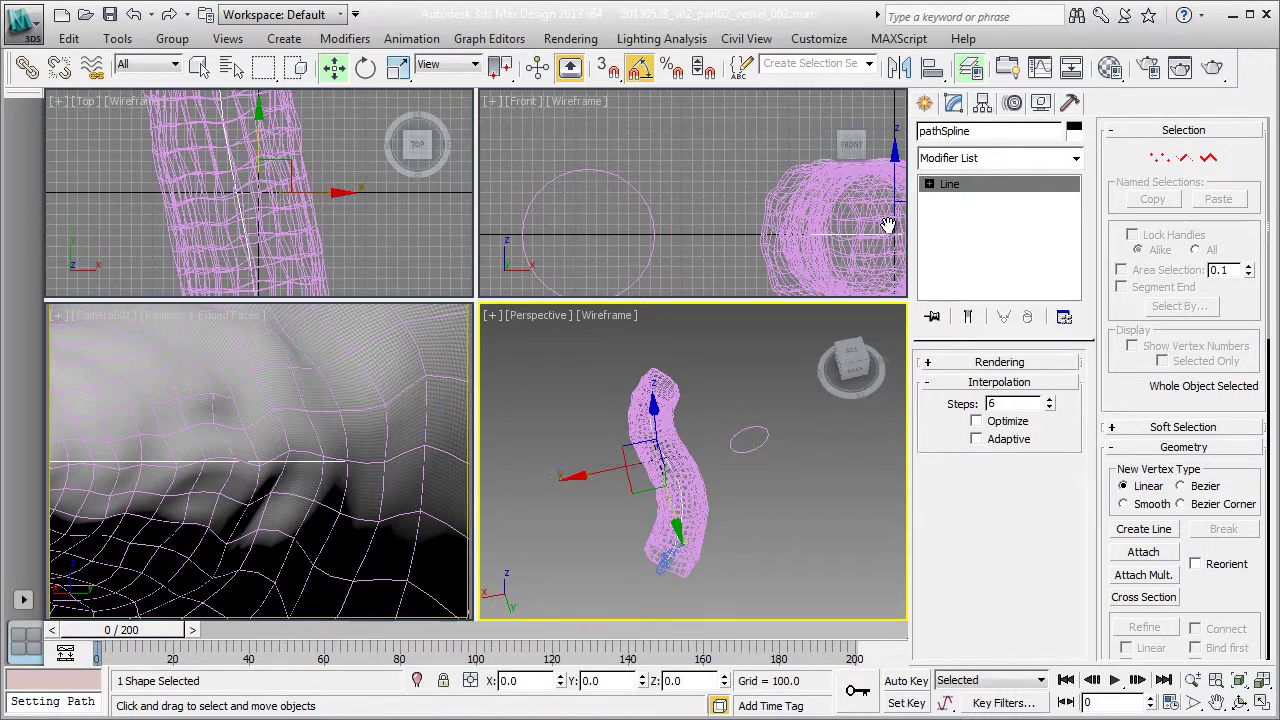
key(1)
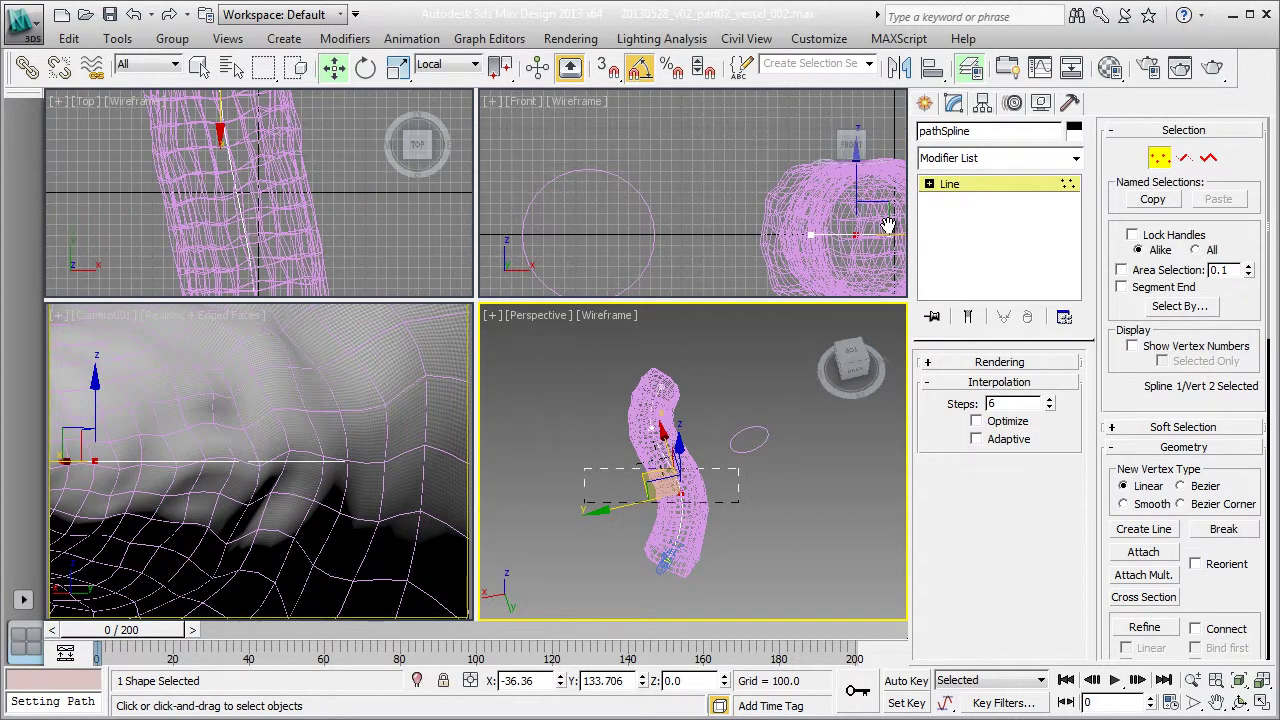
drag(621, 503, 586, 510)
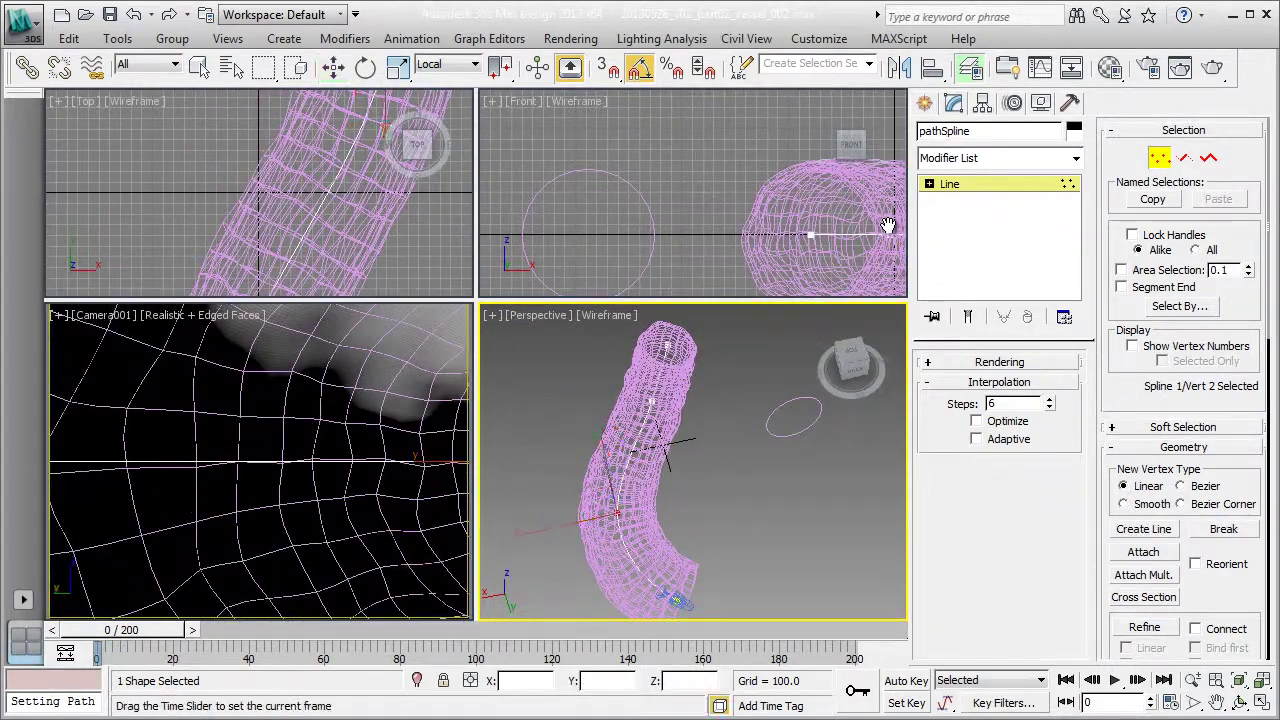
Go to frame 80 and render the Camera001 view from inside the vessel.
mouse_move(121, 630)
mouse_down()
mouse_move(551, 630)
mouse_move(403, 630)
mouse_up()
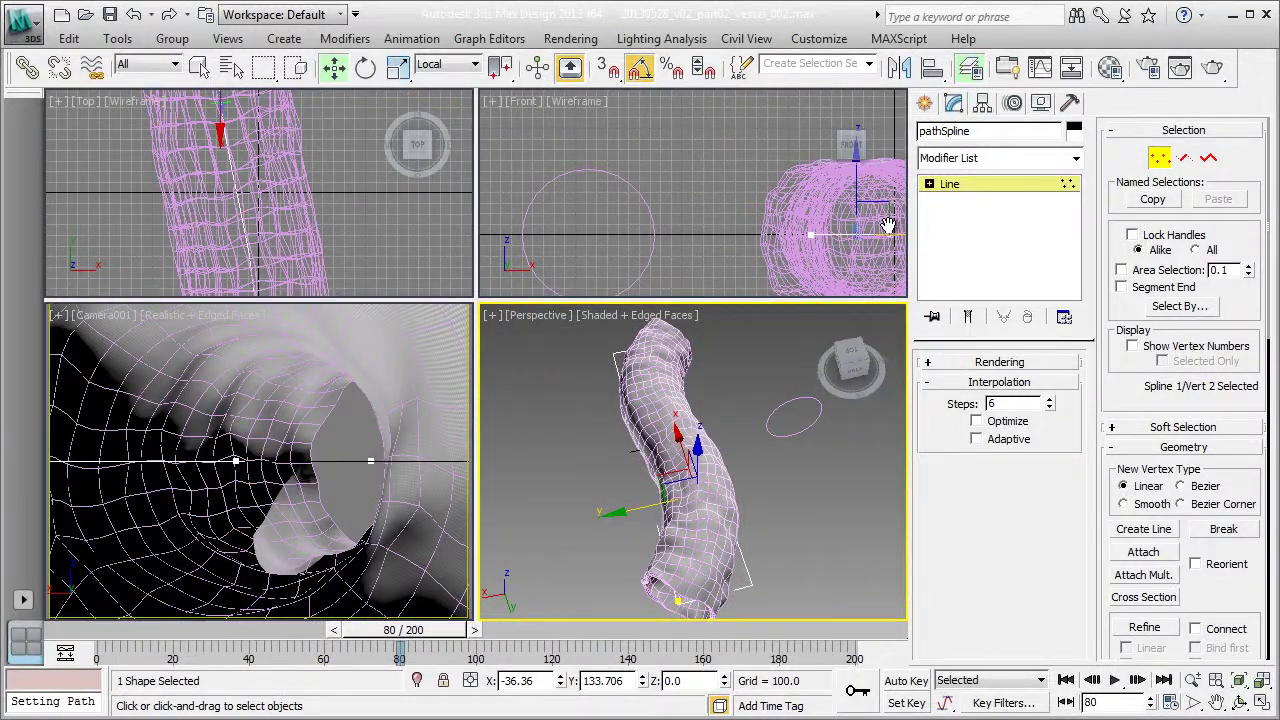
right_click(258, 462)
key(shift+q)
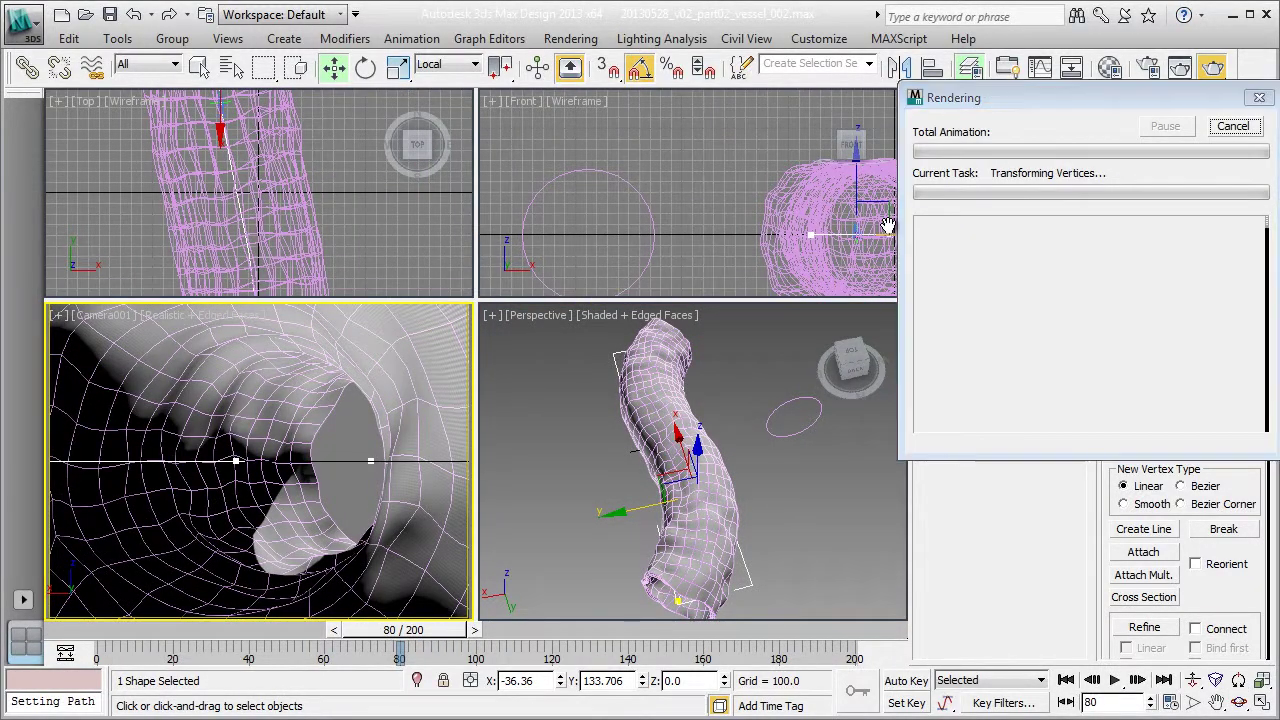